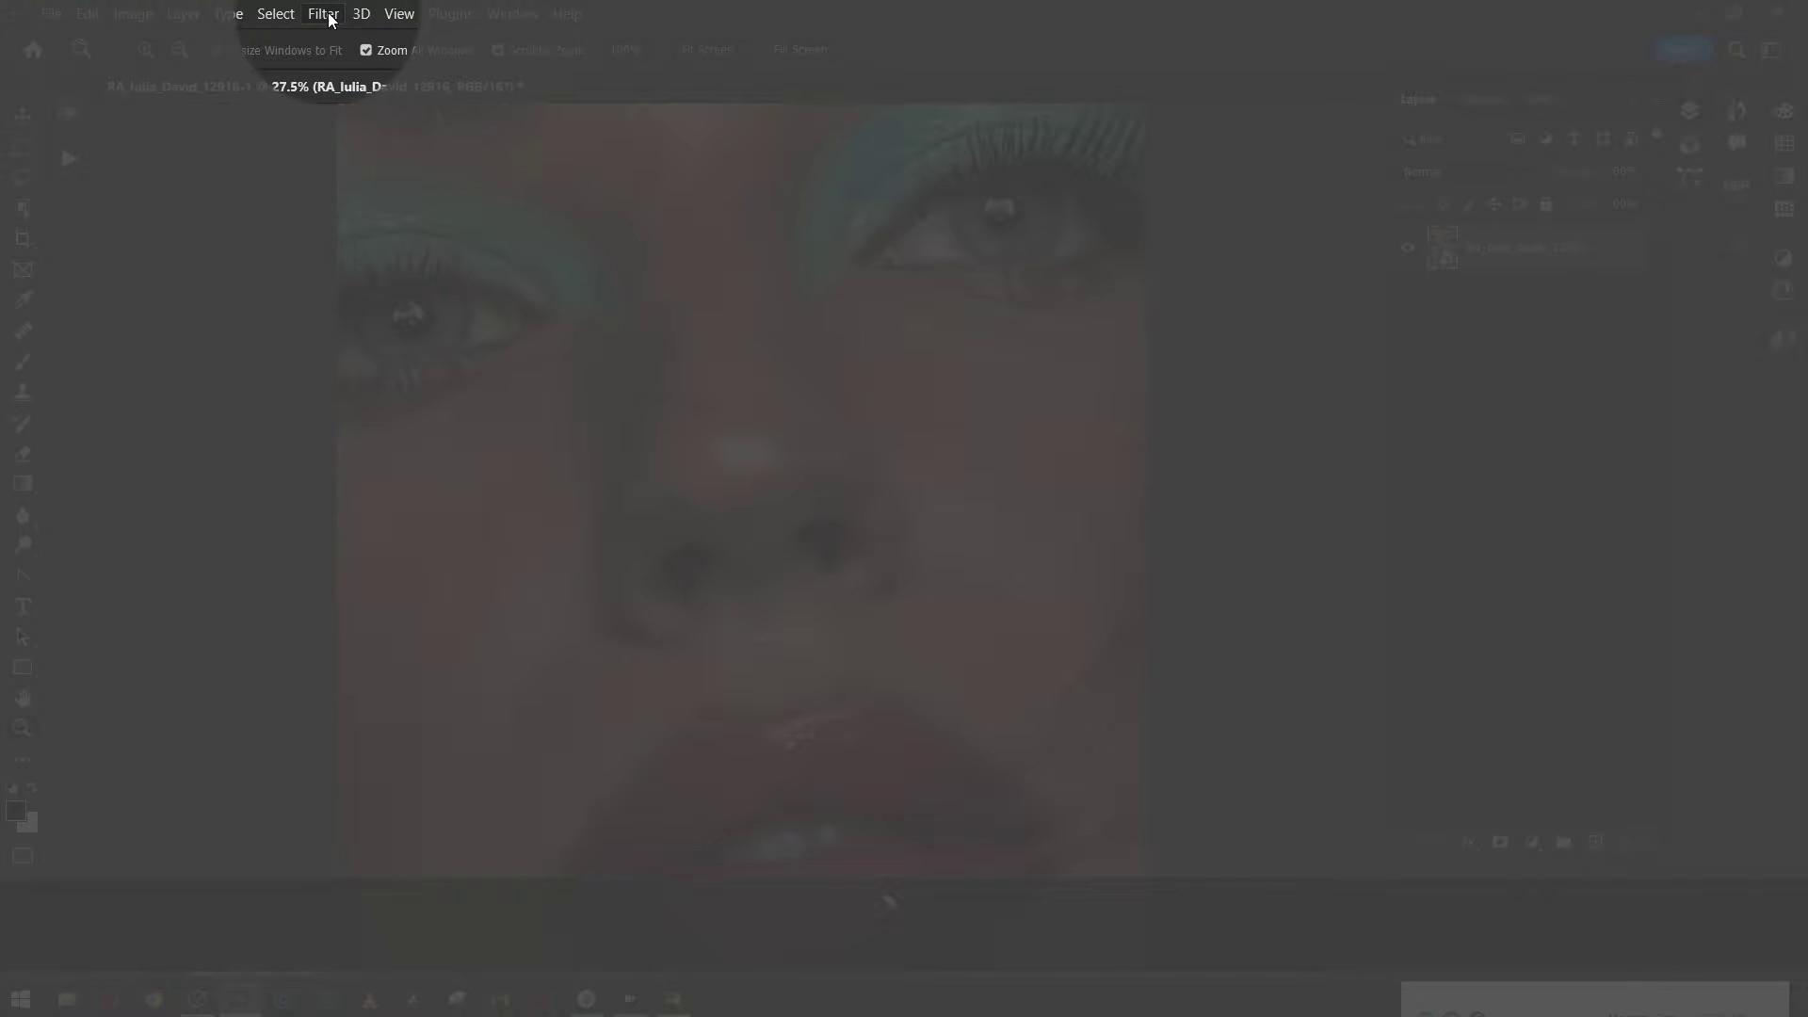
Open Photoshop's Filter menu with the teal-eyeshadow portrait layer selected.
click(325, 14)
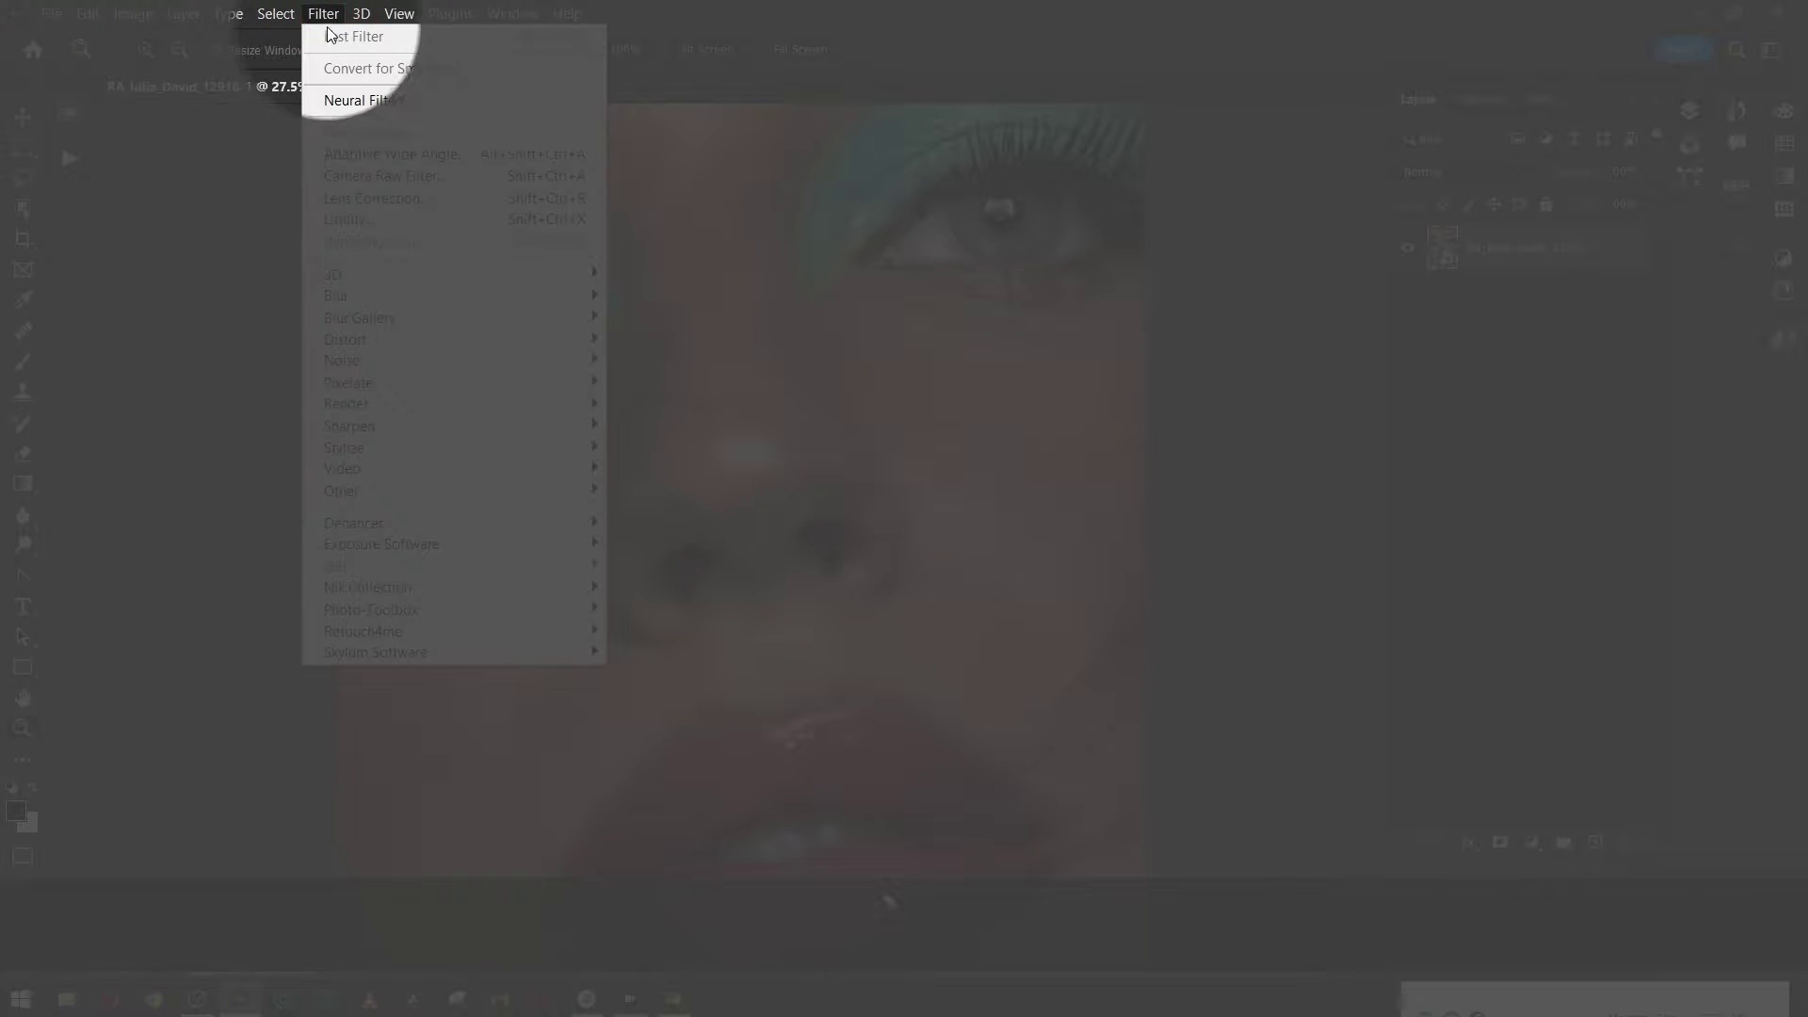
mouse_move(370, 609)
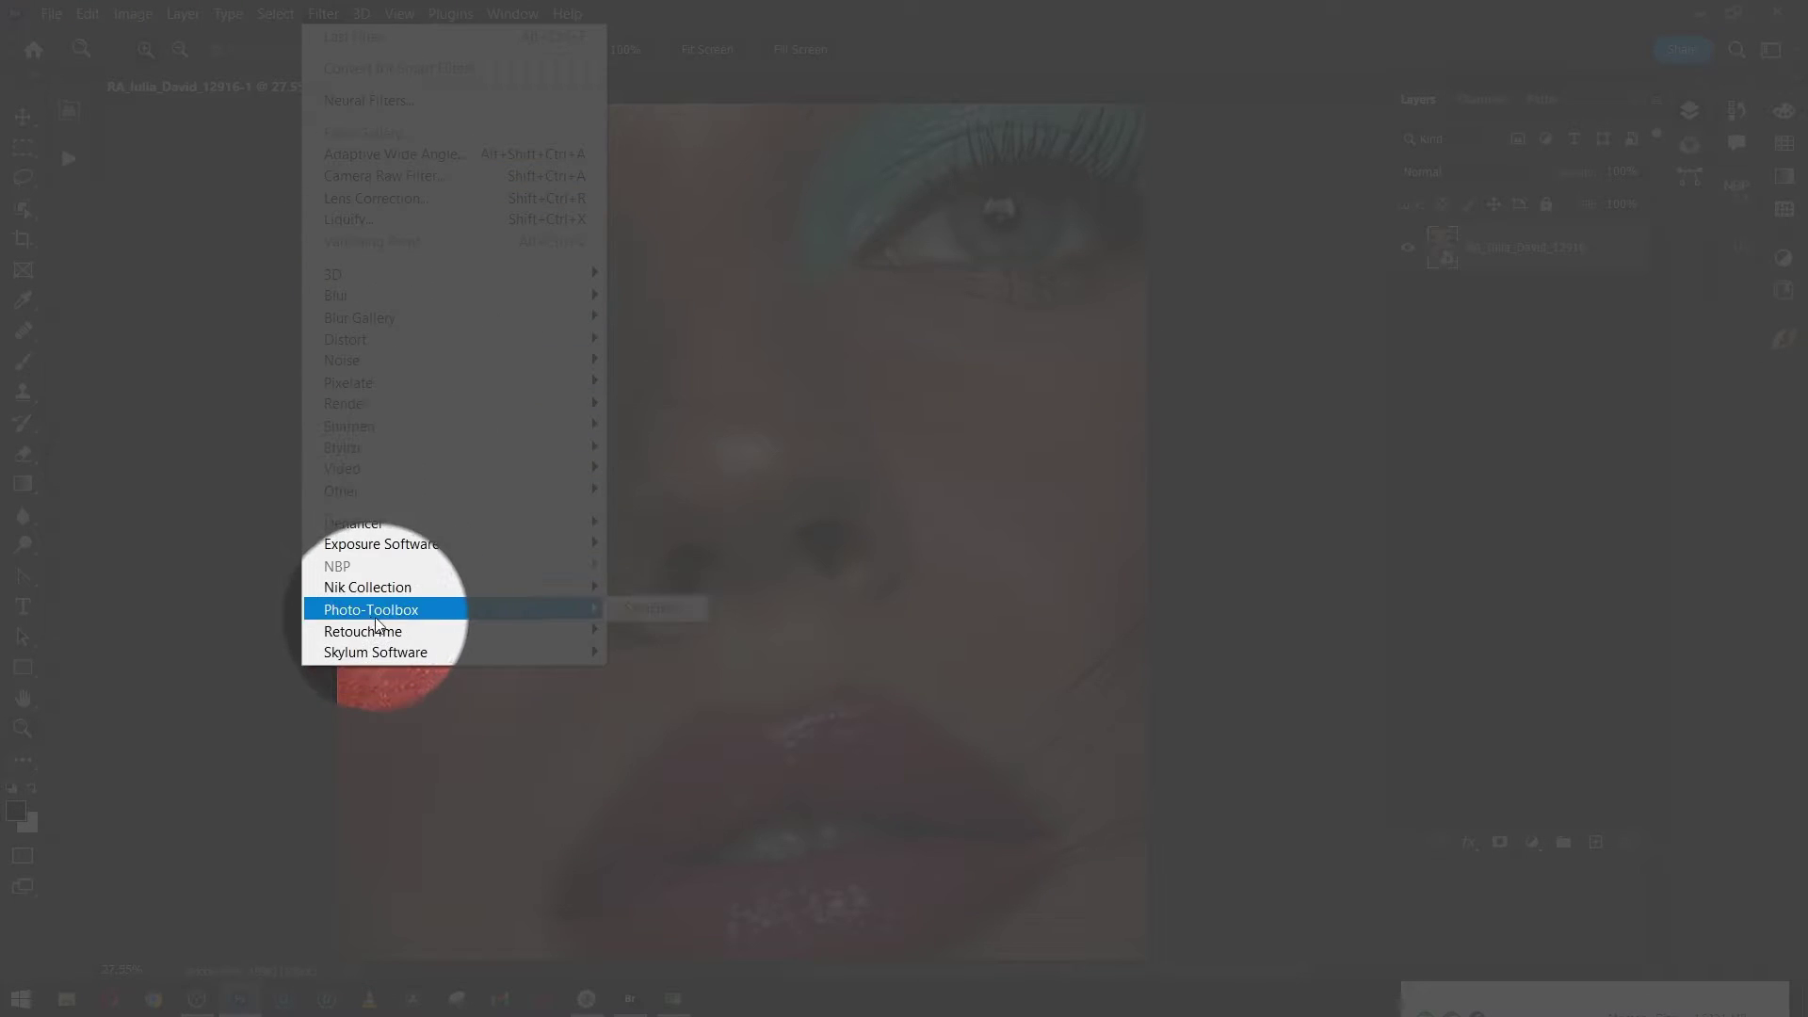
Choose SkinFiner… from the Filter menu to open its before/after window.
click(657, 609)
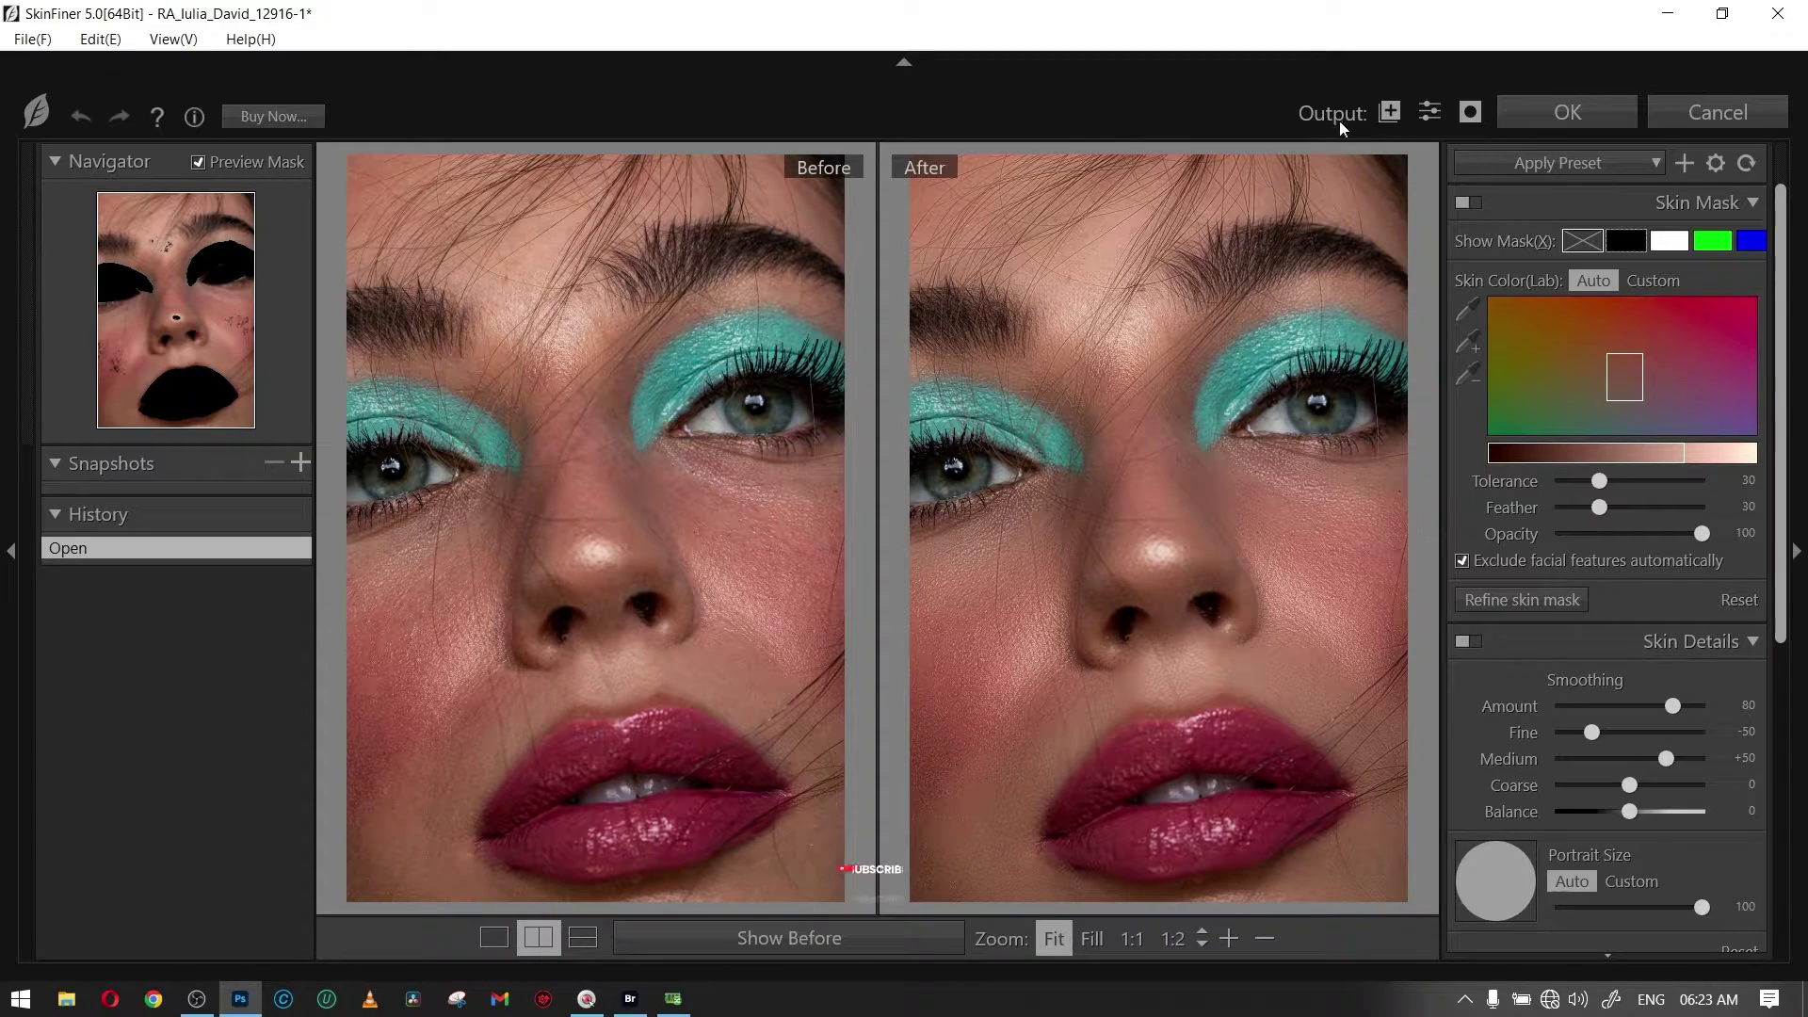
Set SkinFiner's output to a duplicate layer with a mask.
click(1392, 115)
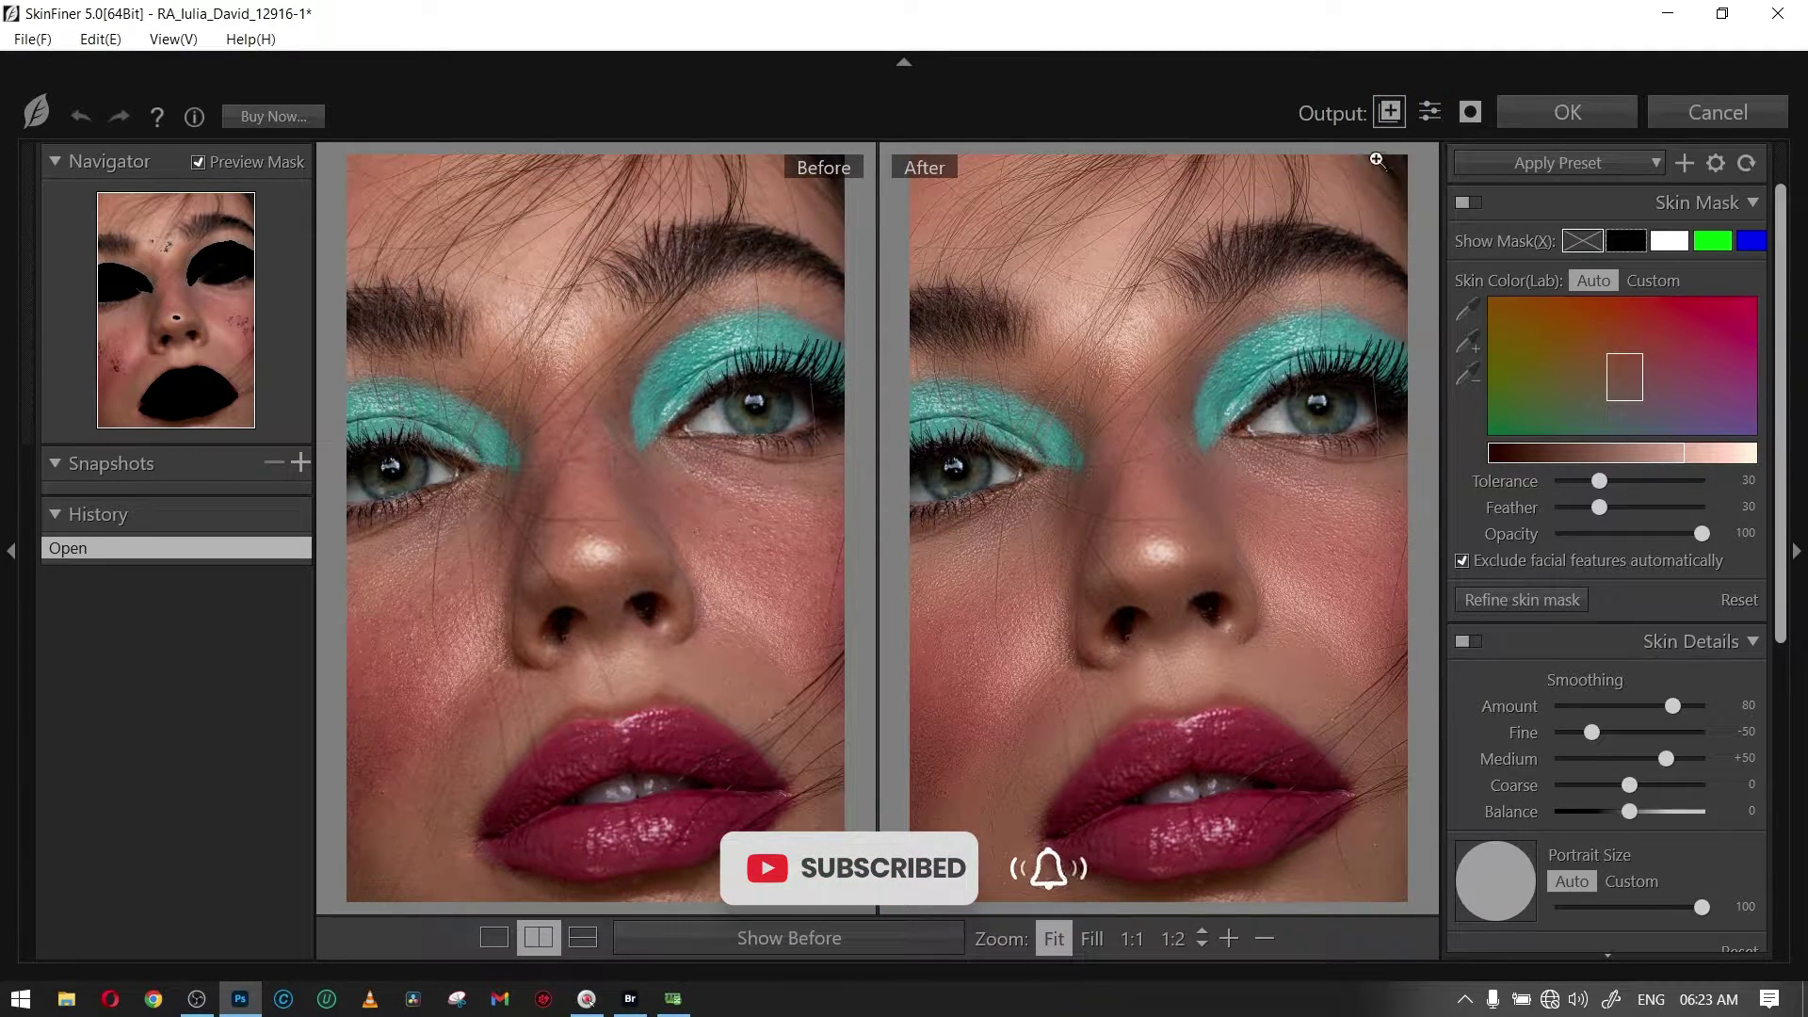
click(1470, 114)
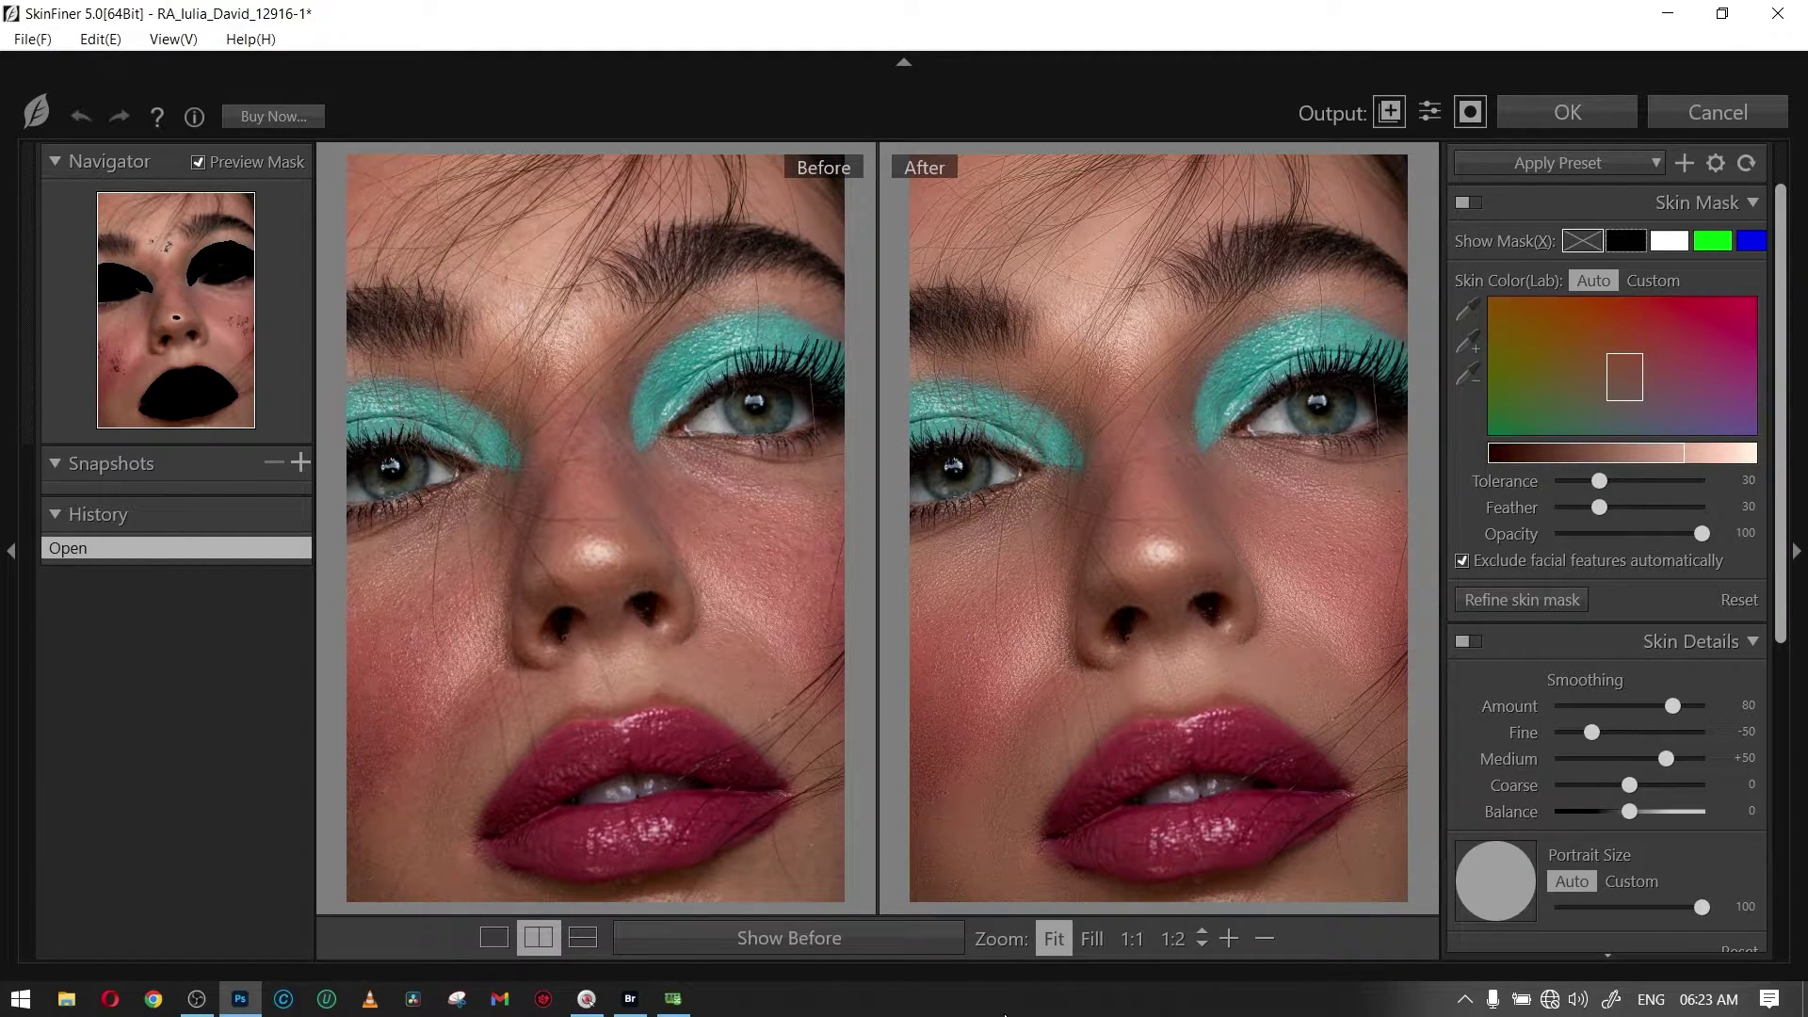
Apply the Skin Tone-Contrast and Skin Tone-Lightening presets in turn.
click(1563, 163)
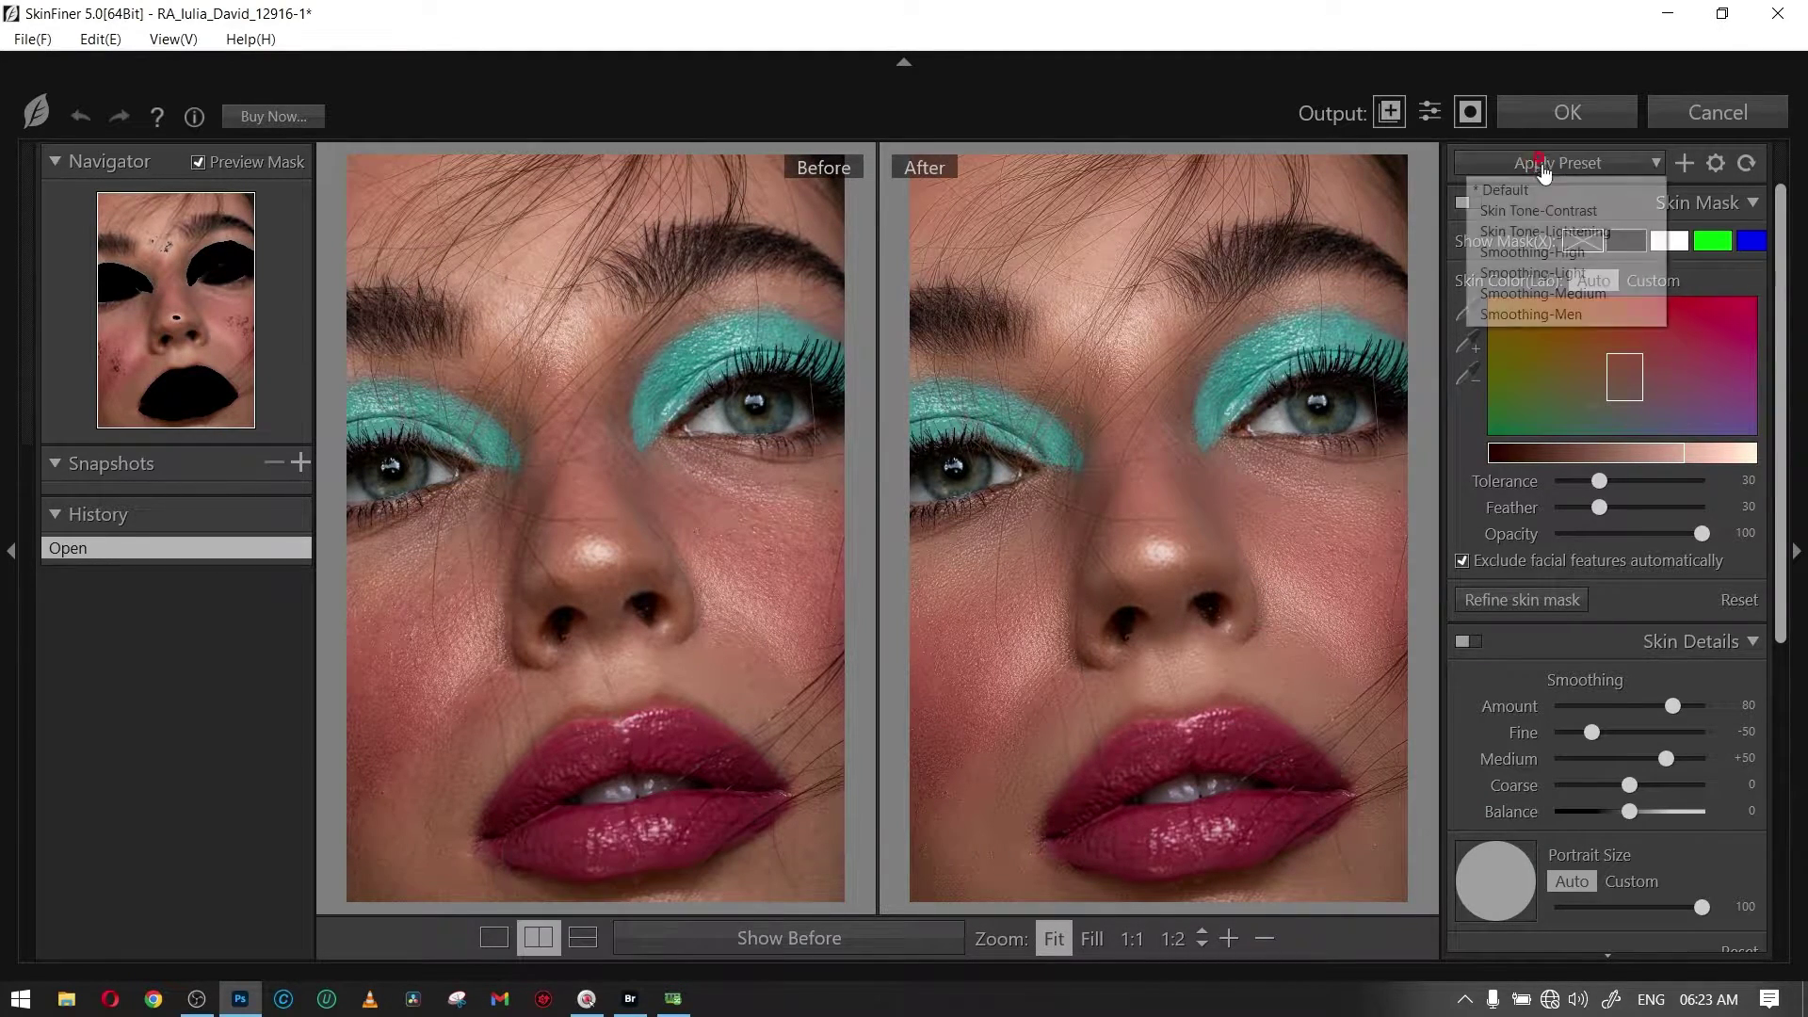
click(1542, 211)
click(1564, 163)
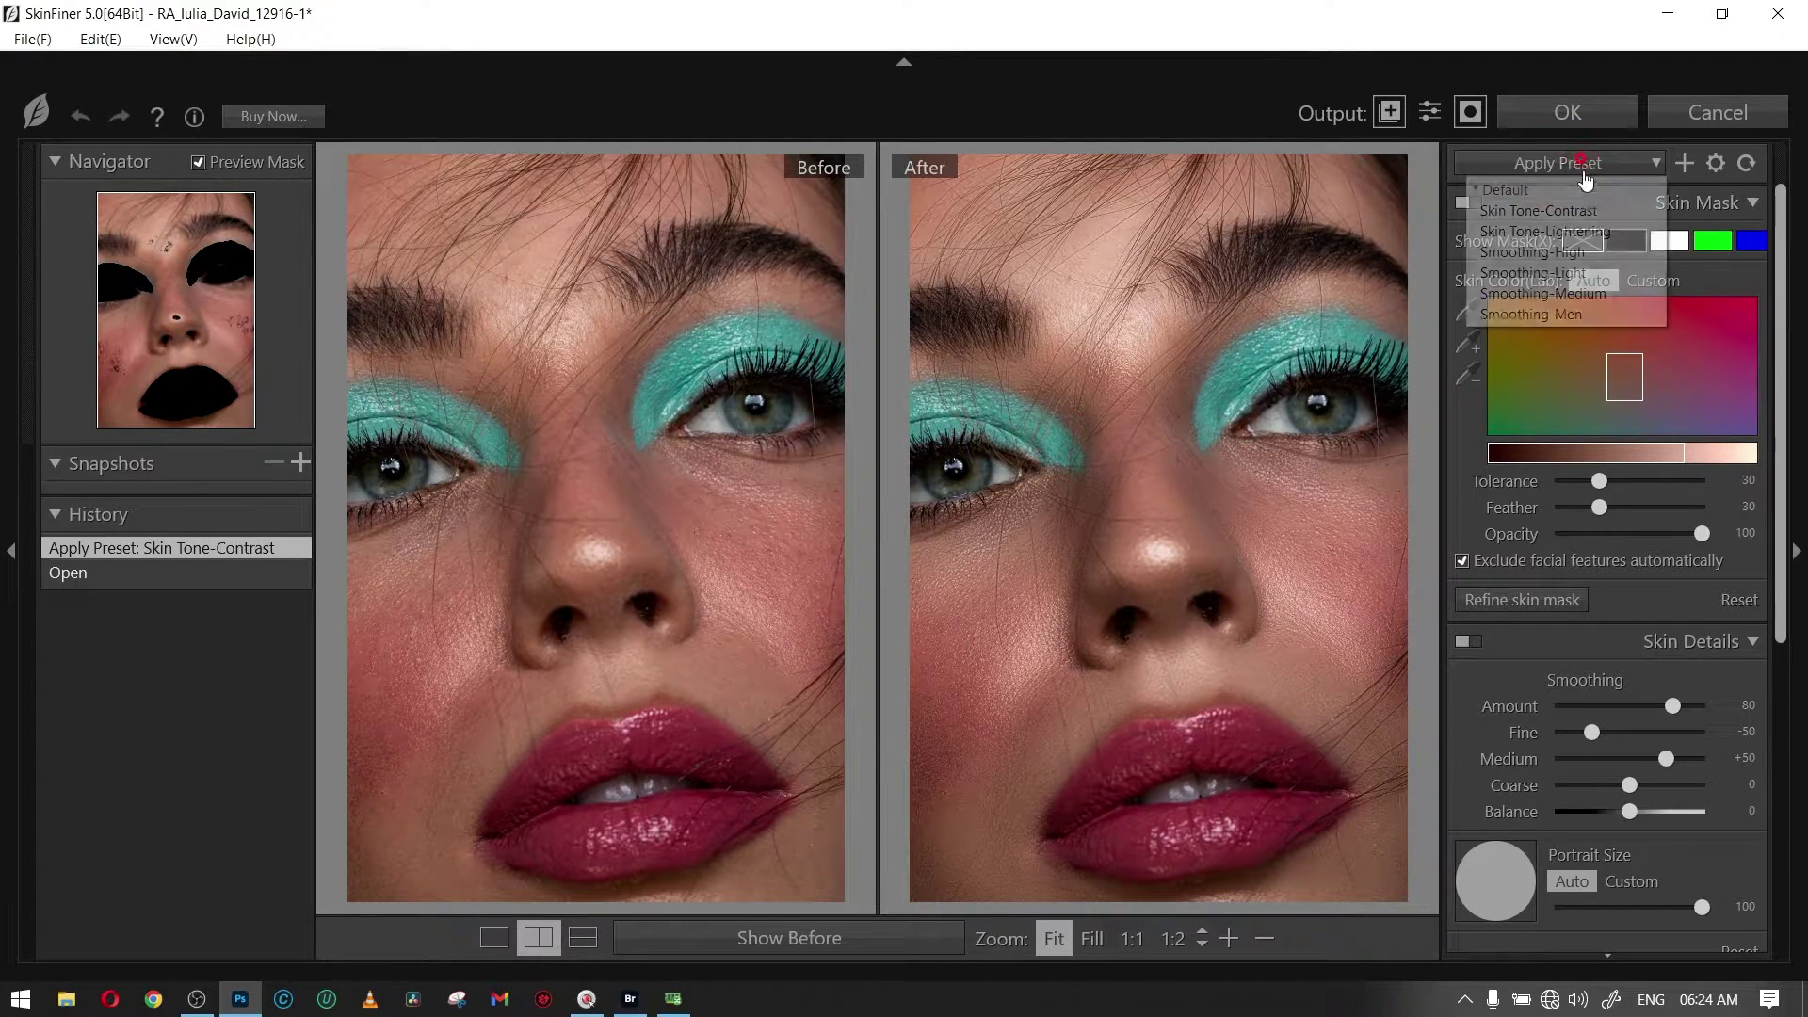
click(1545, 231)
Try the Smoothing-High, Light, Medium and Men presets, then reapply Default.
click(1606, 164)
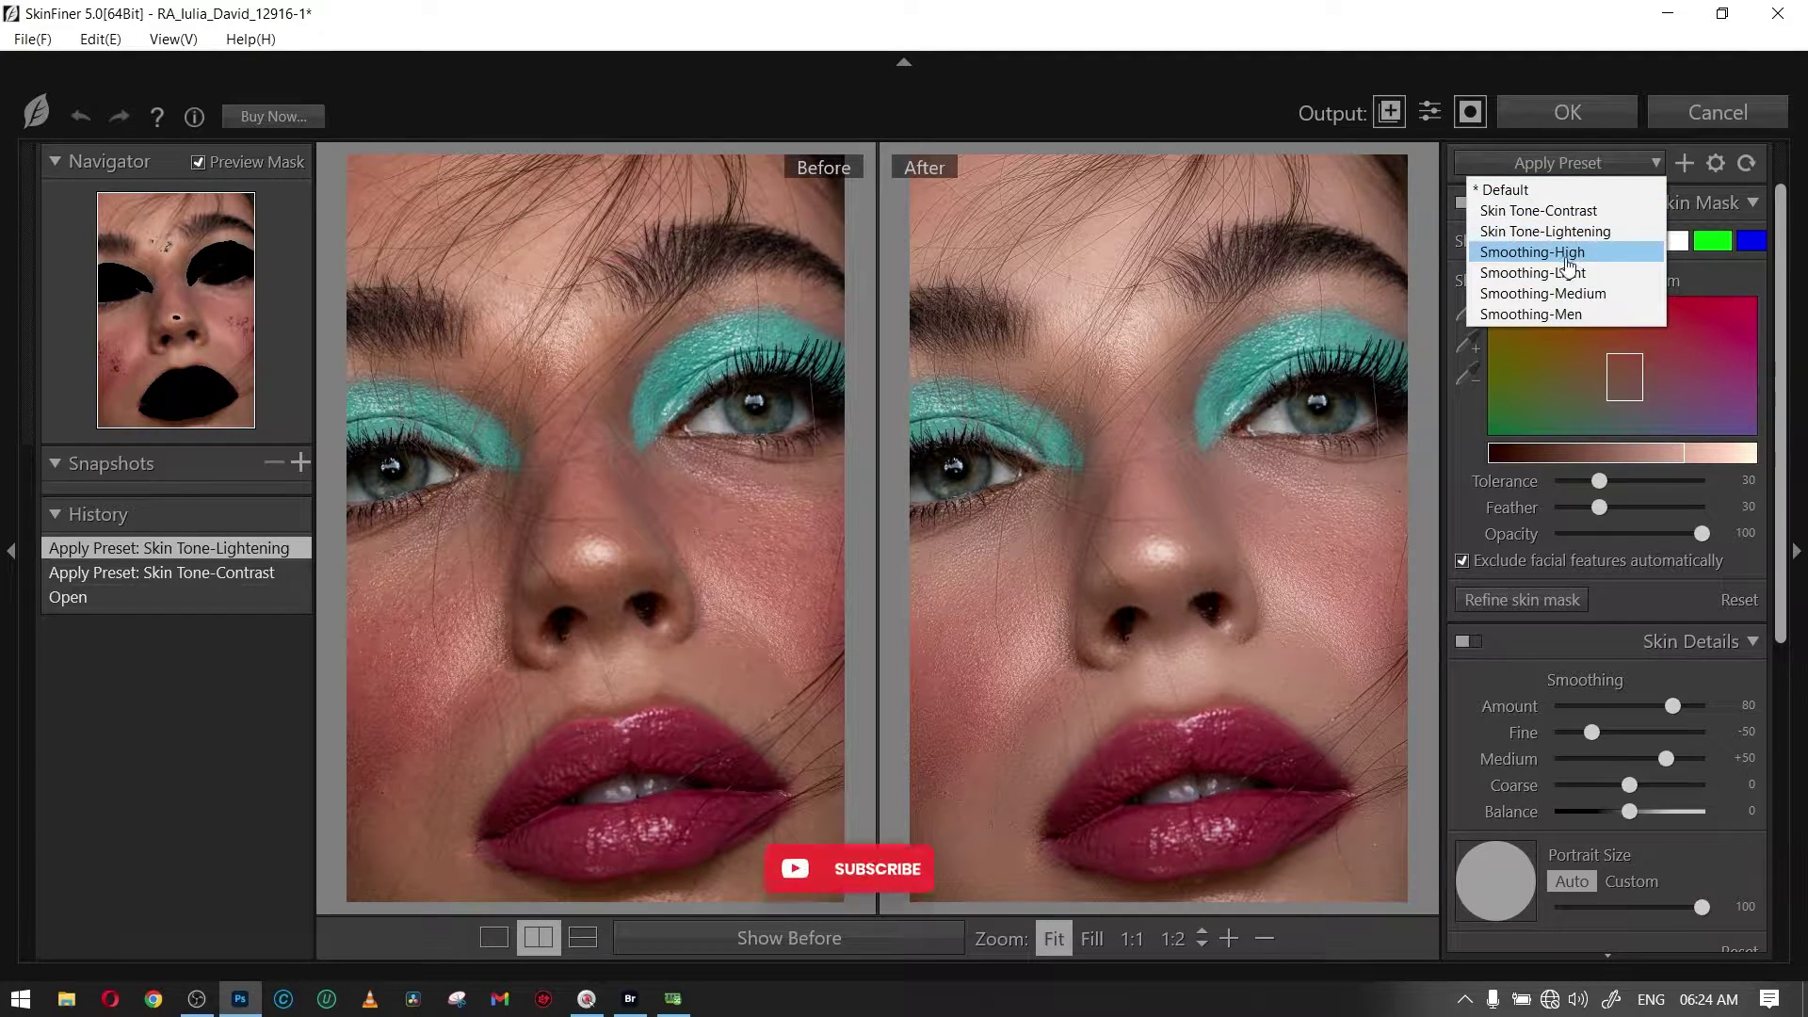
click(1578, 252)
click(1612, 163)
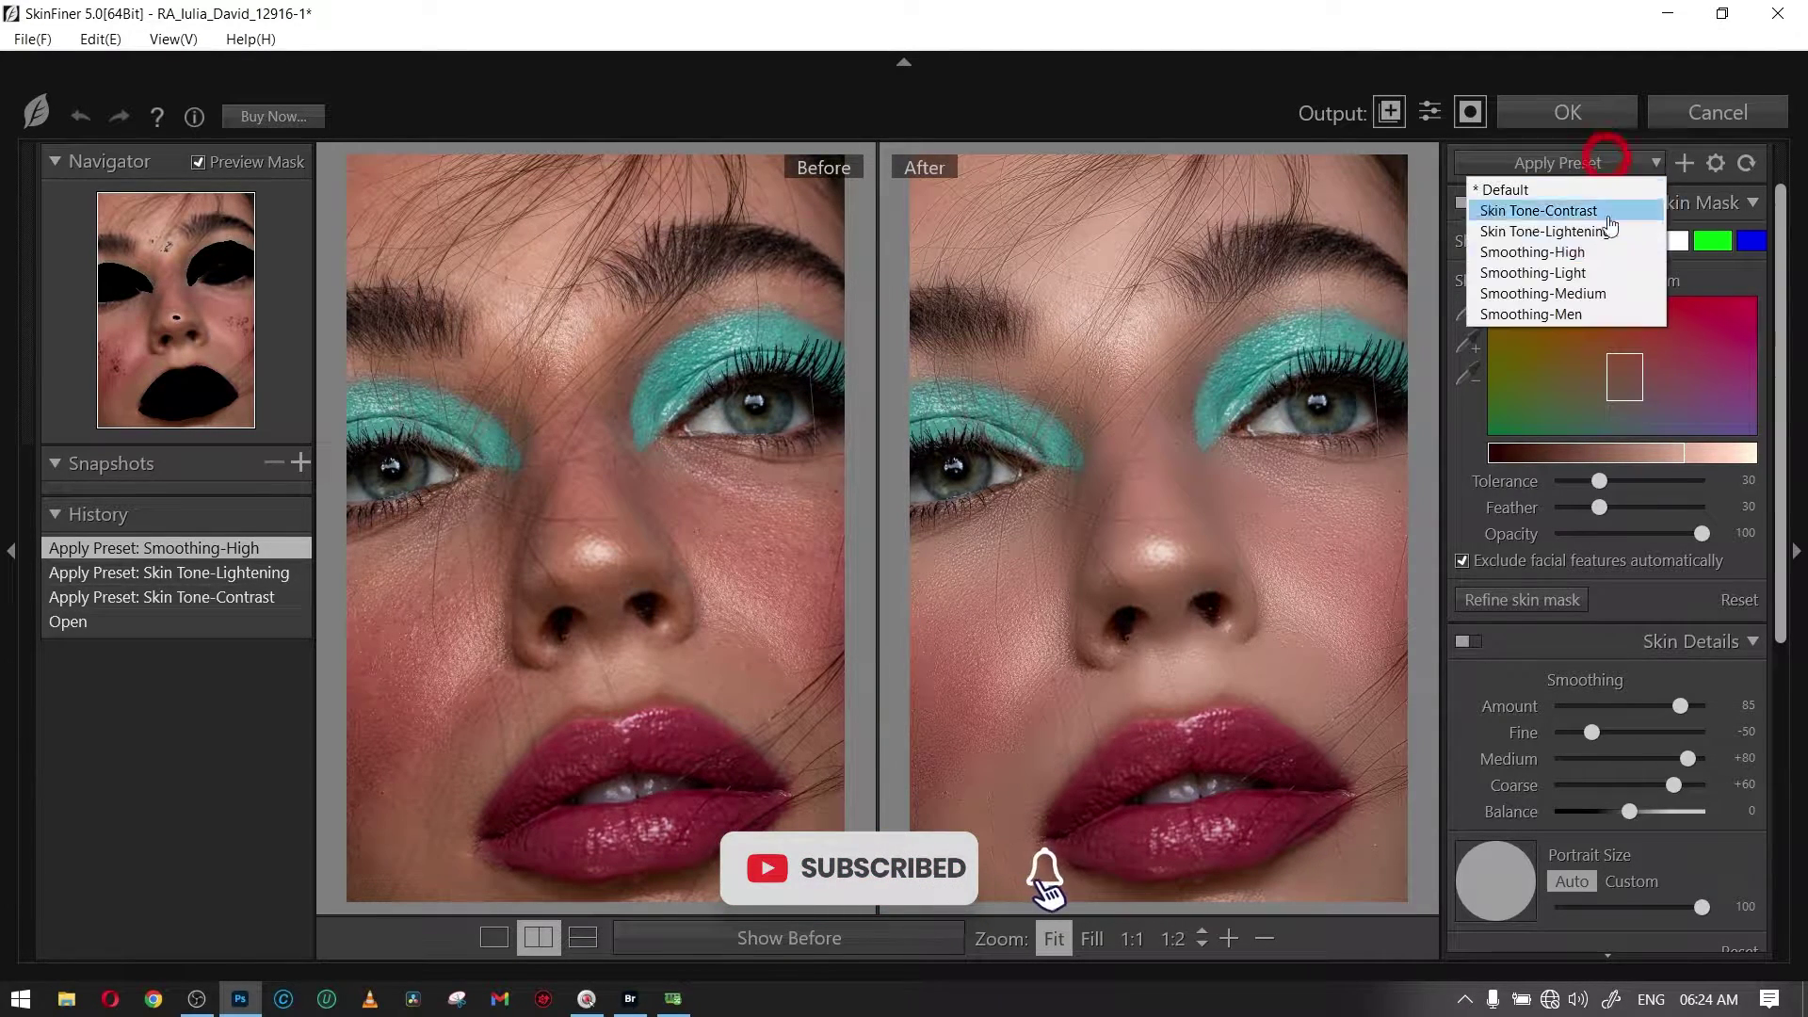
click(1592, 273)
click(1601, 163)
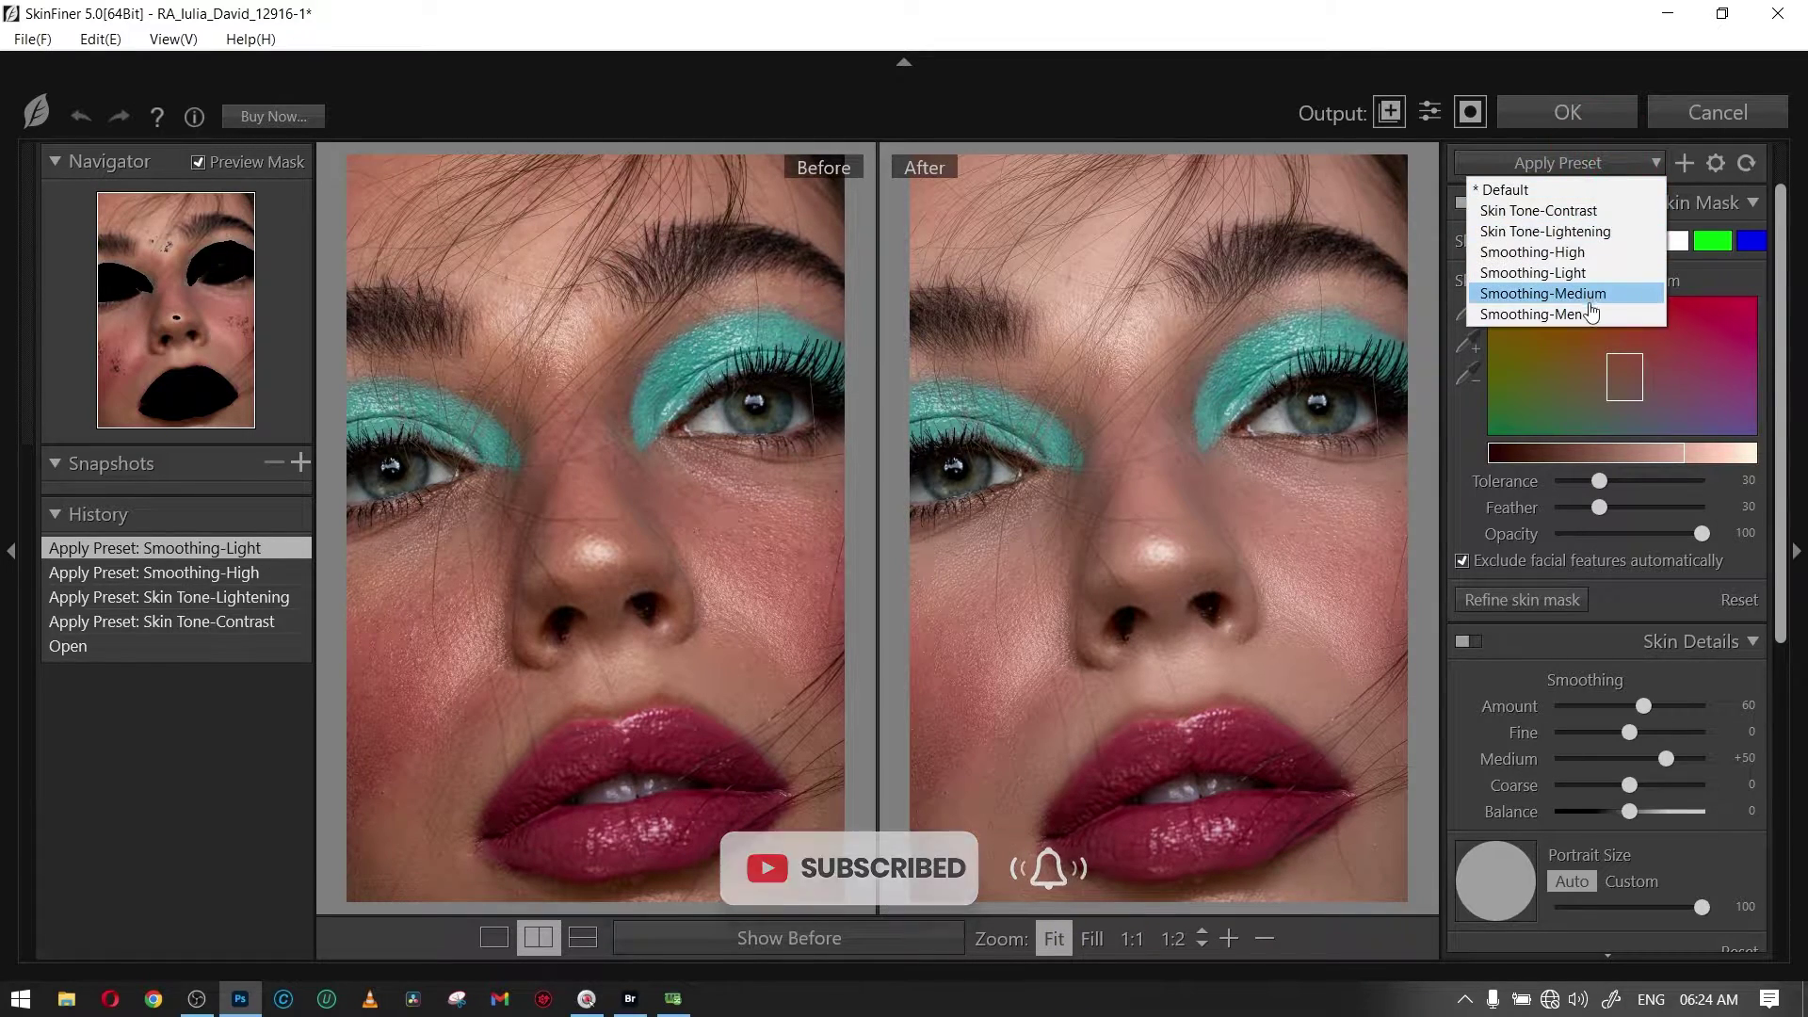
click(1601, 294)
click(1610, 163)
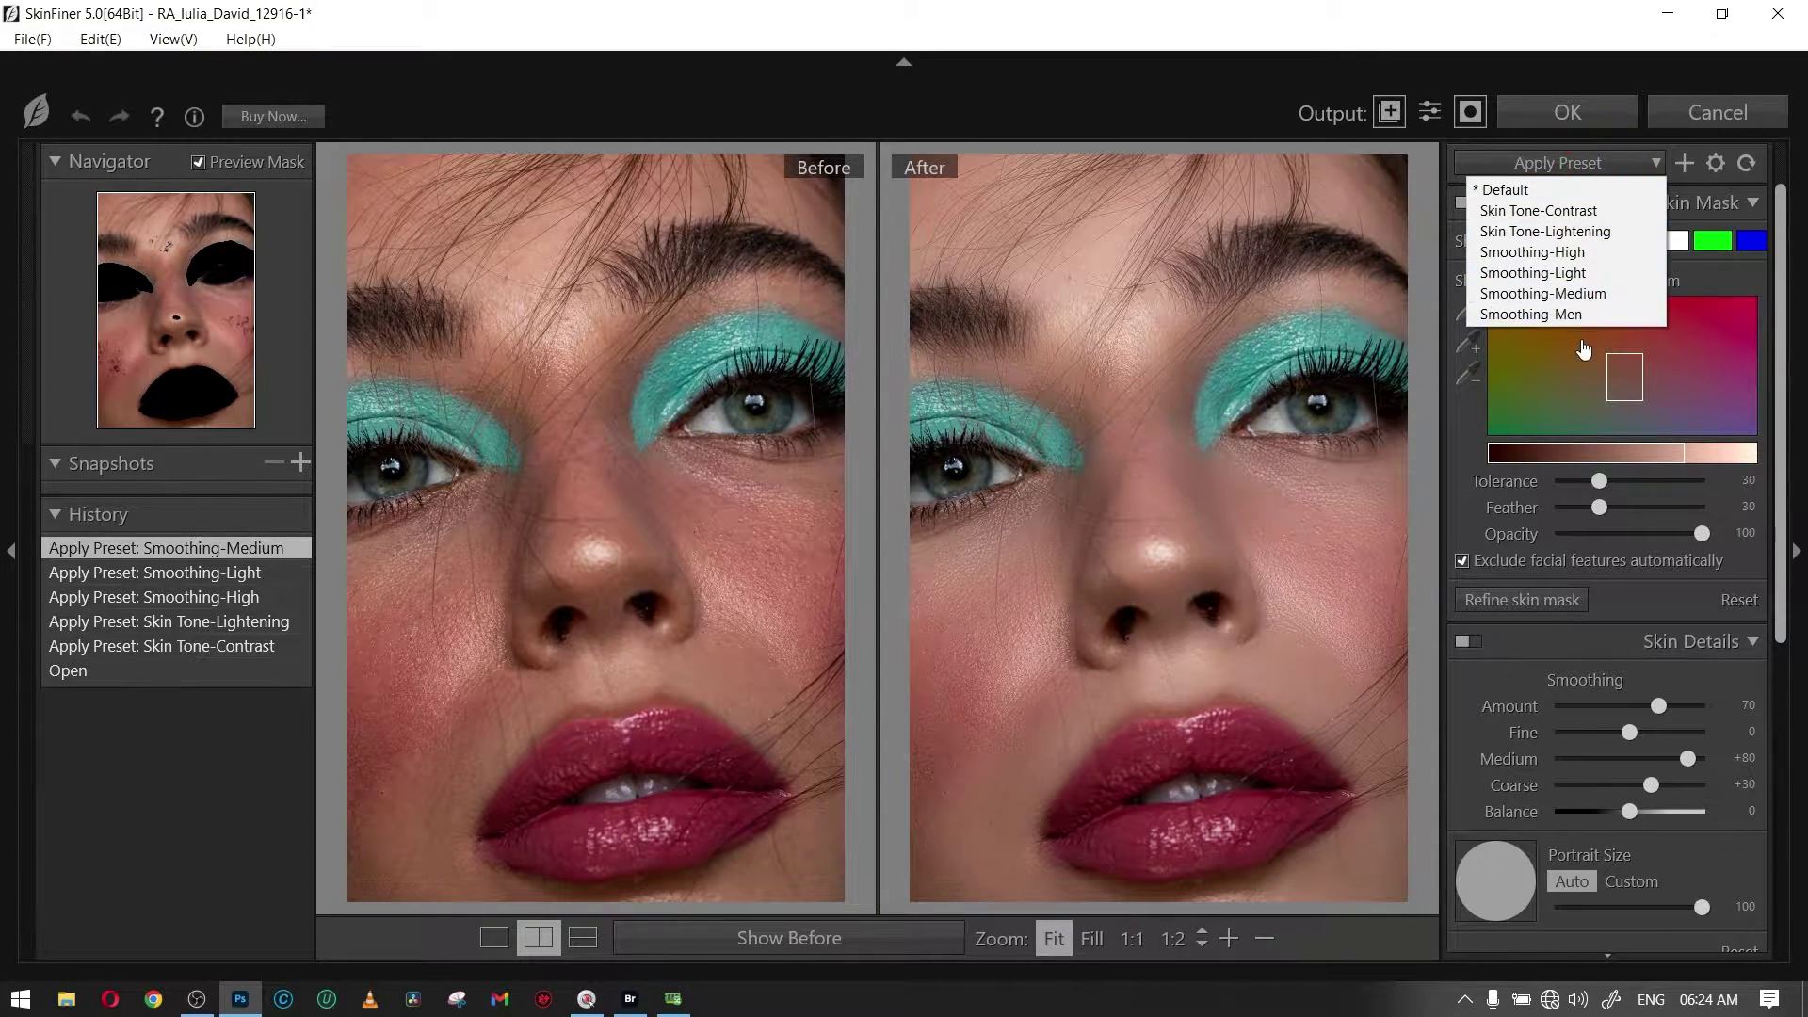
click(1582, 315)
click(1610, 163)
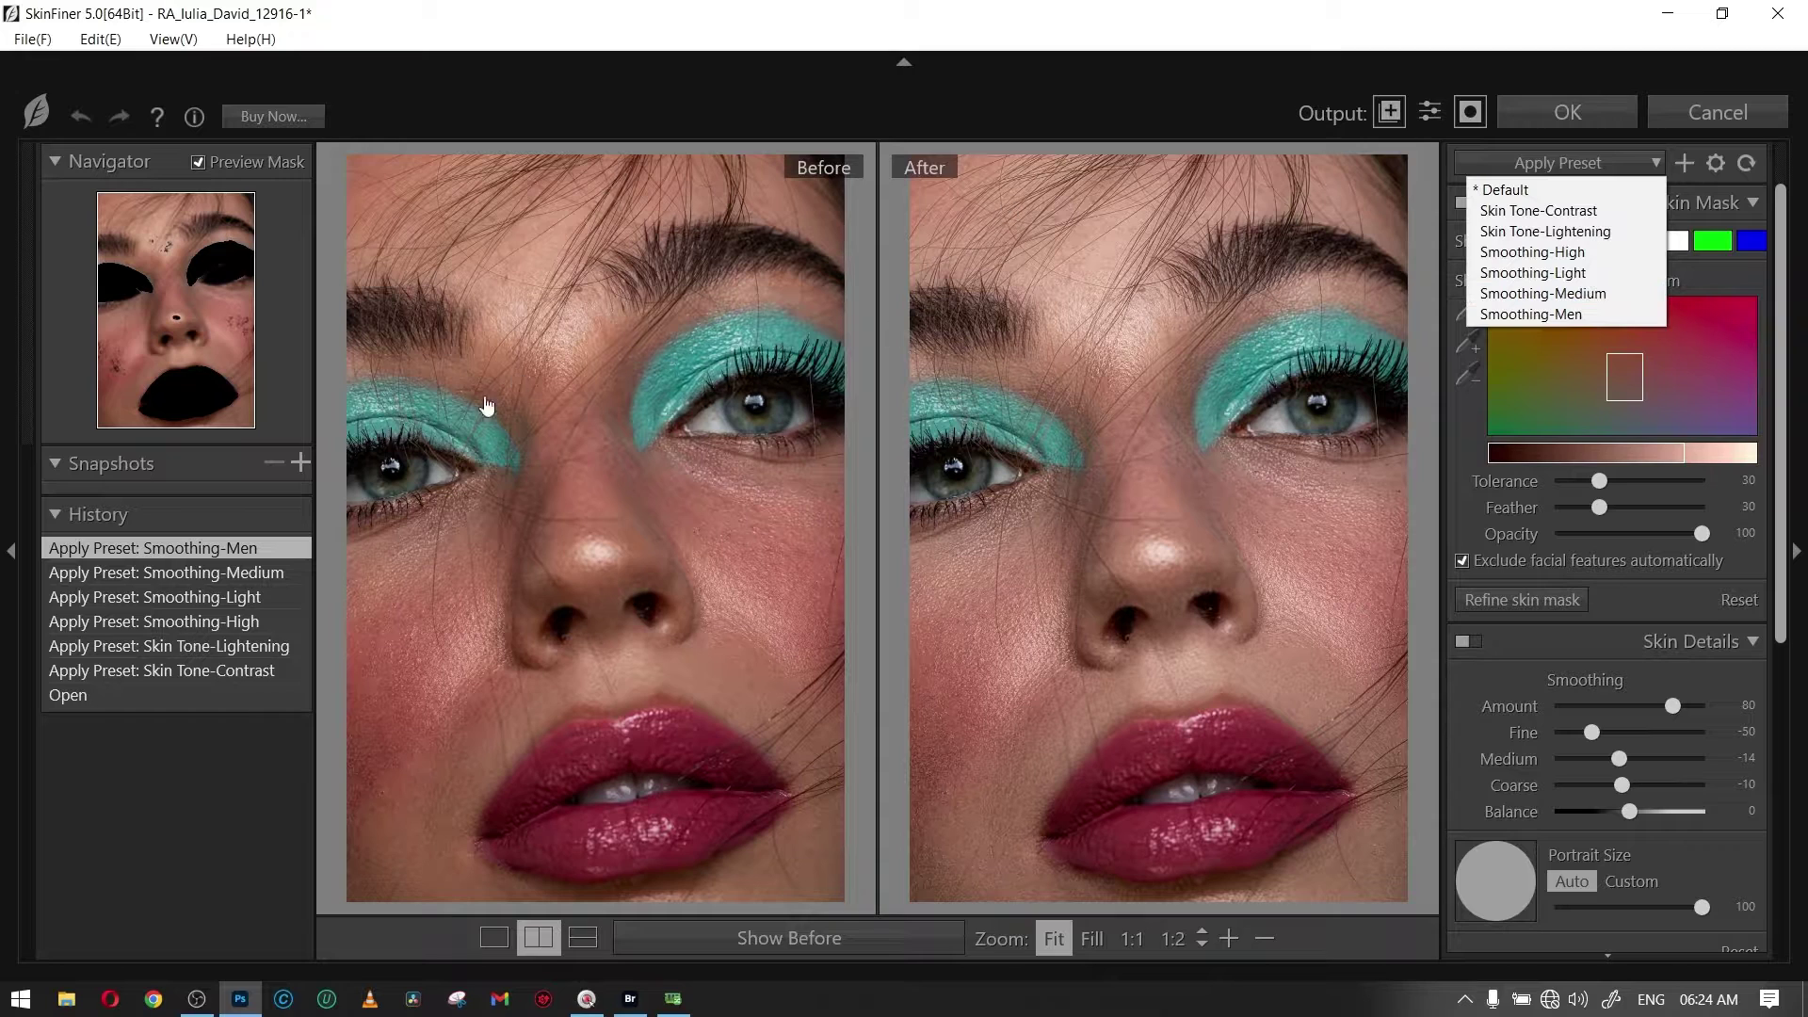
click(1546, 191)
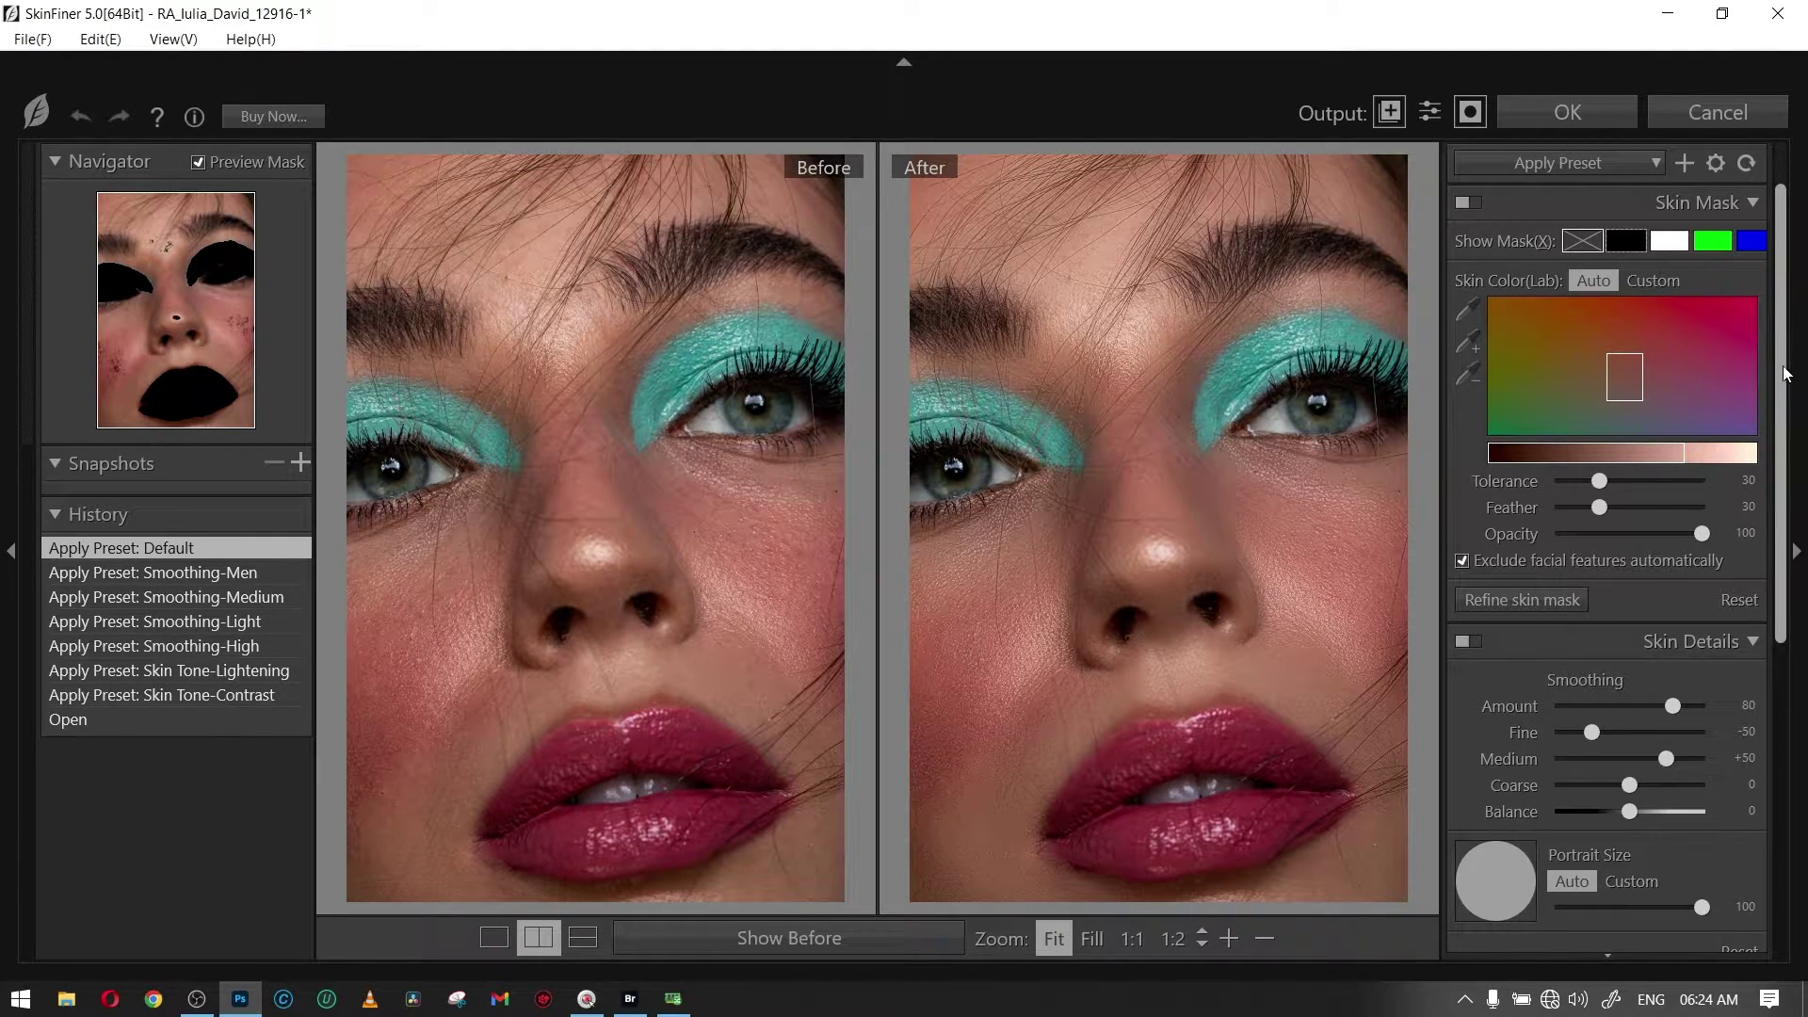
mouse_move(1785, 374)
mouse_down()
mouse_move(1796, 694)
mouse_move(1776, 321)
mouse_up()
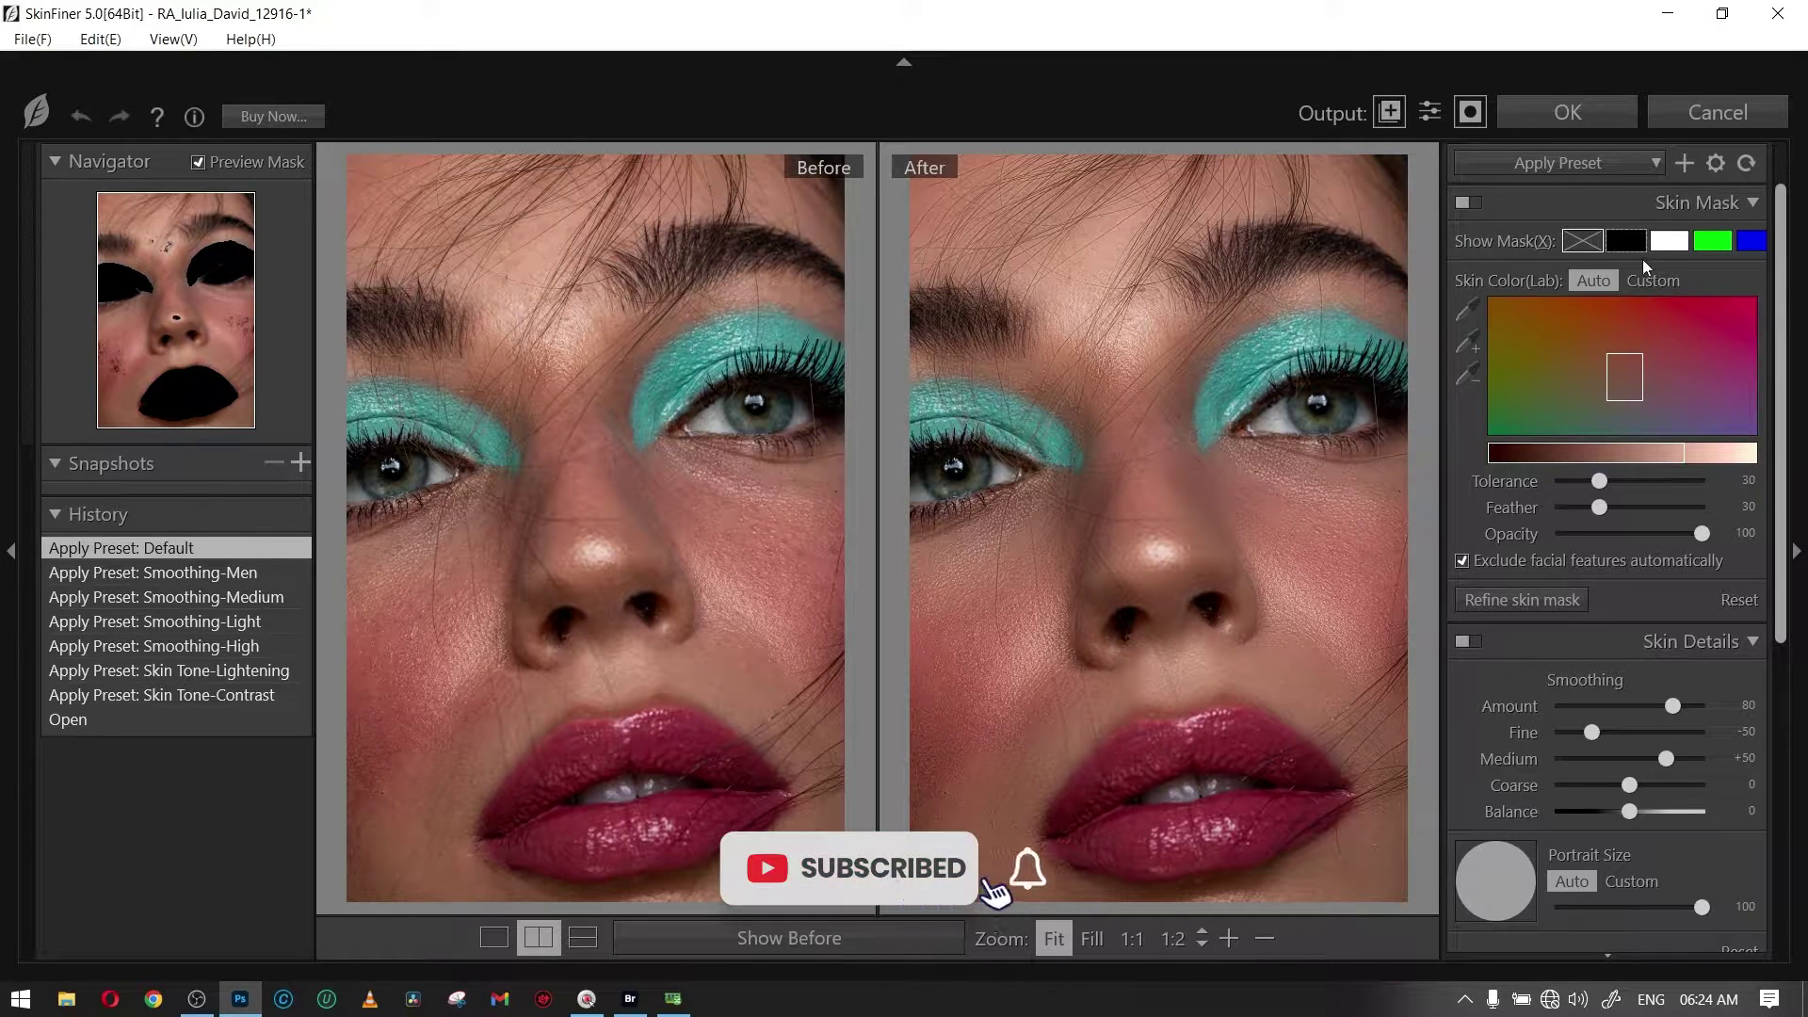
click(1716, 164)
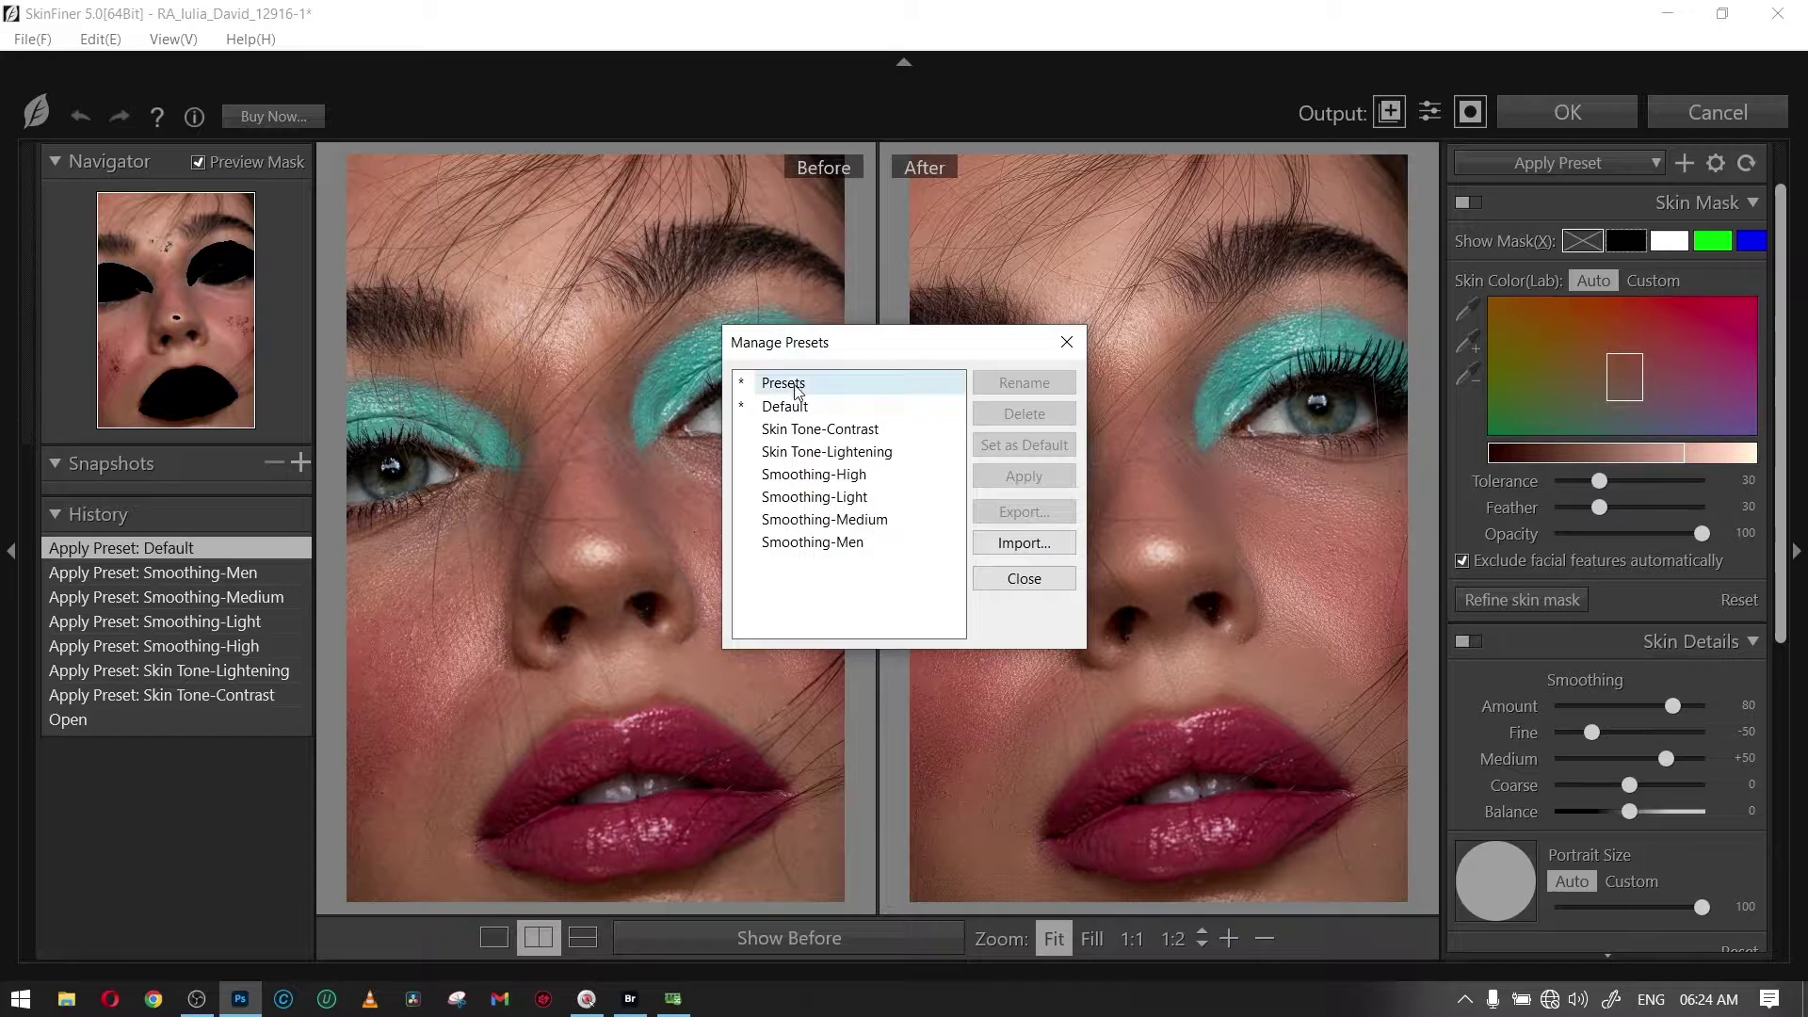
drag(949, 352, 926, 339)
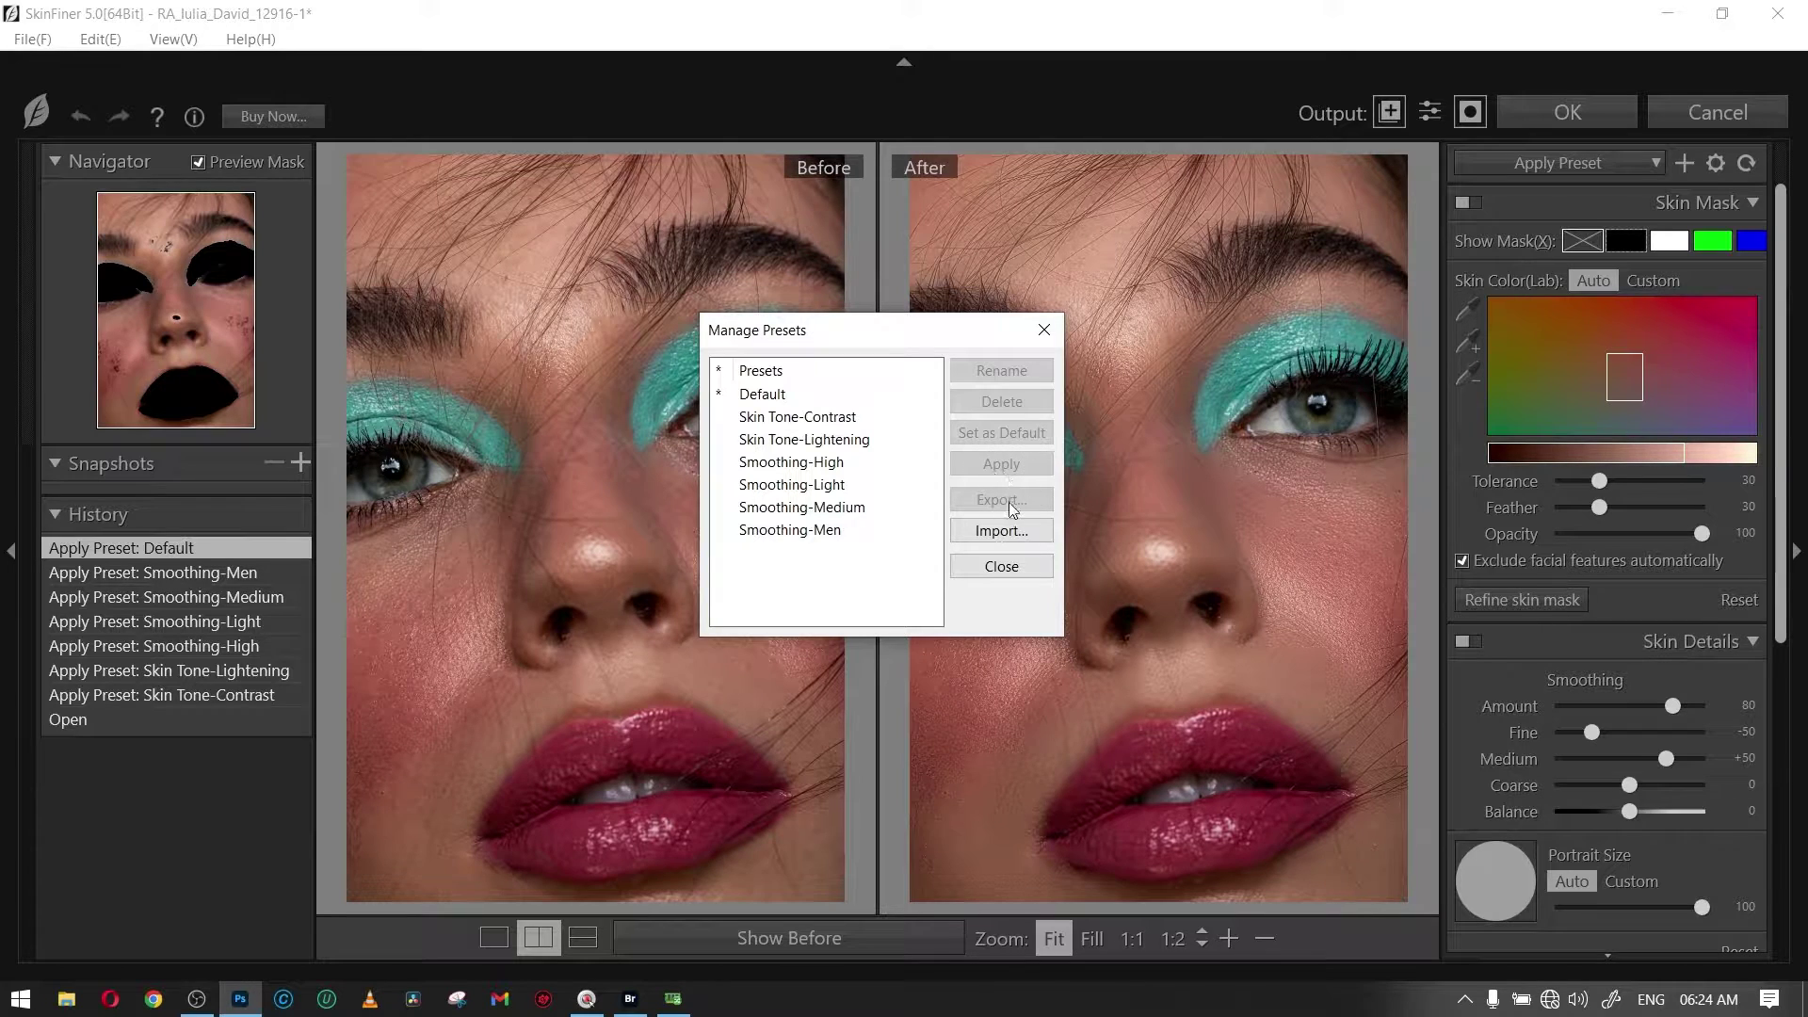
click(998, 565)
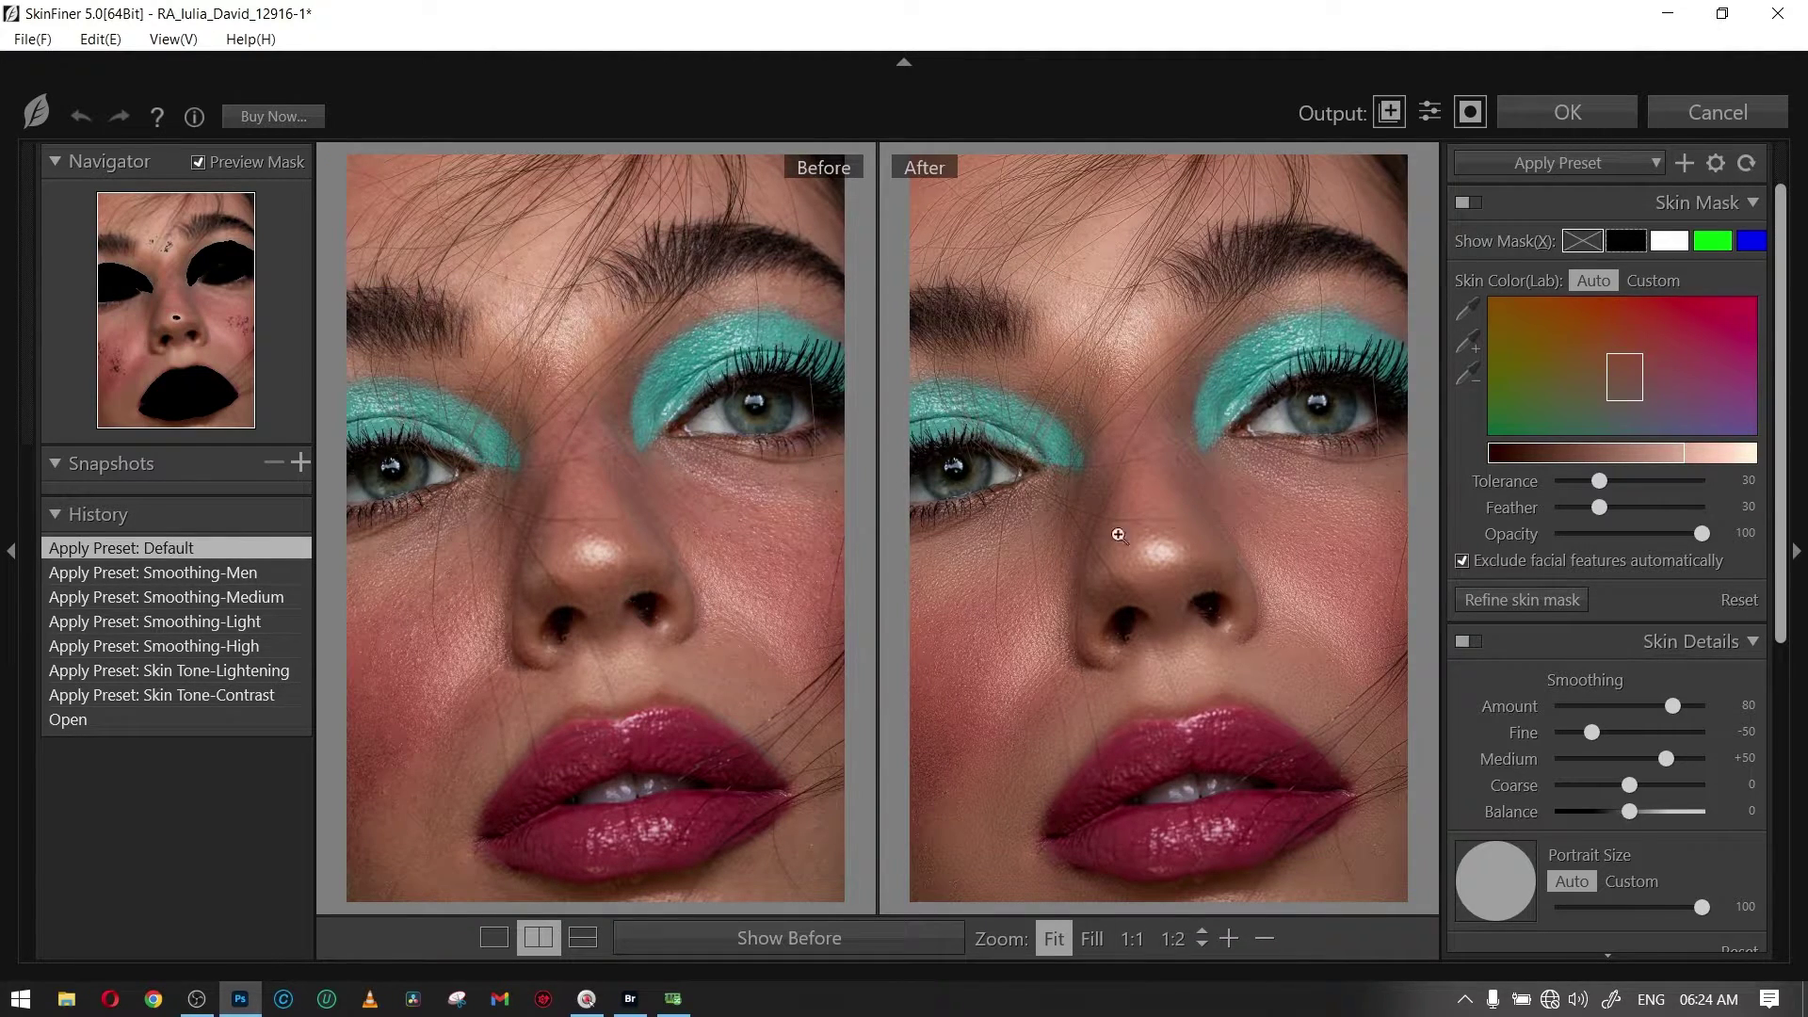
Reset all adjustments, then compare Single, Side-by-side and Stacked views of the face.
click(1755, 163)
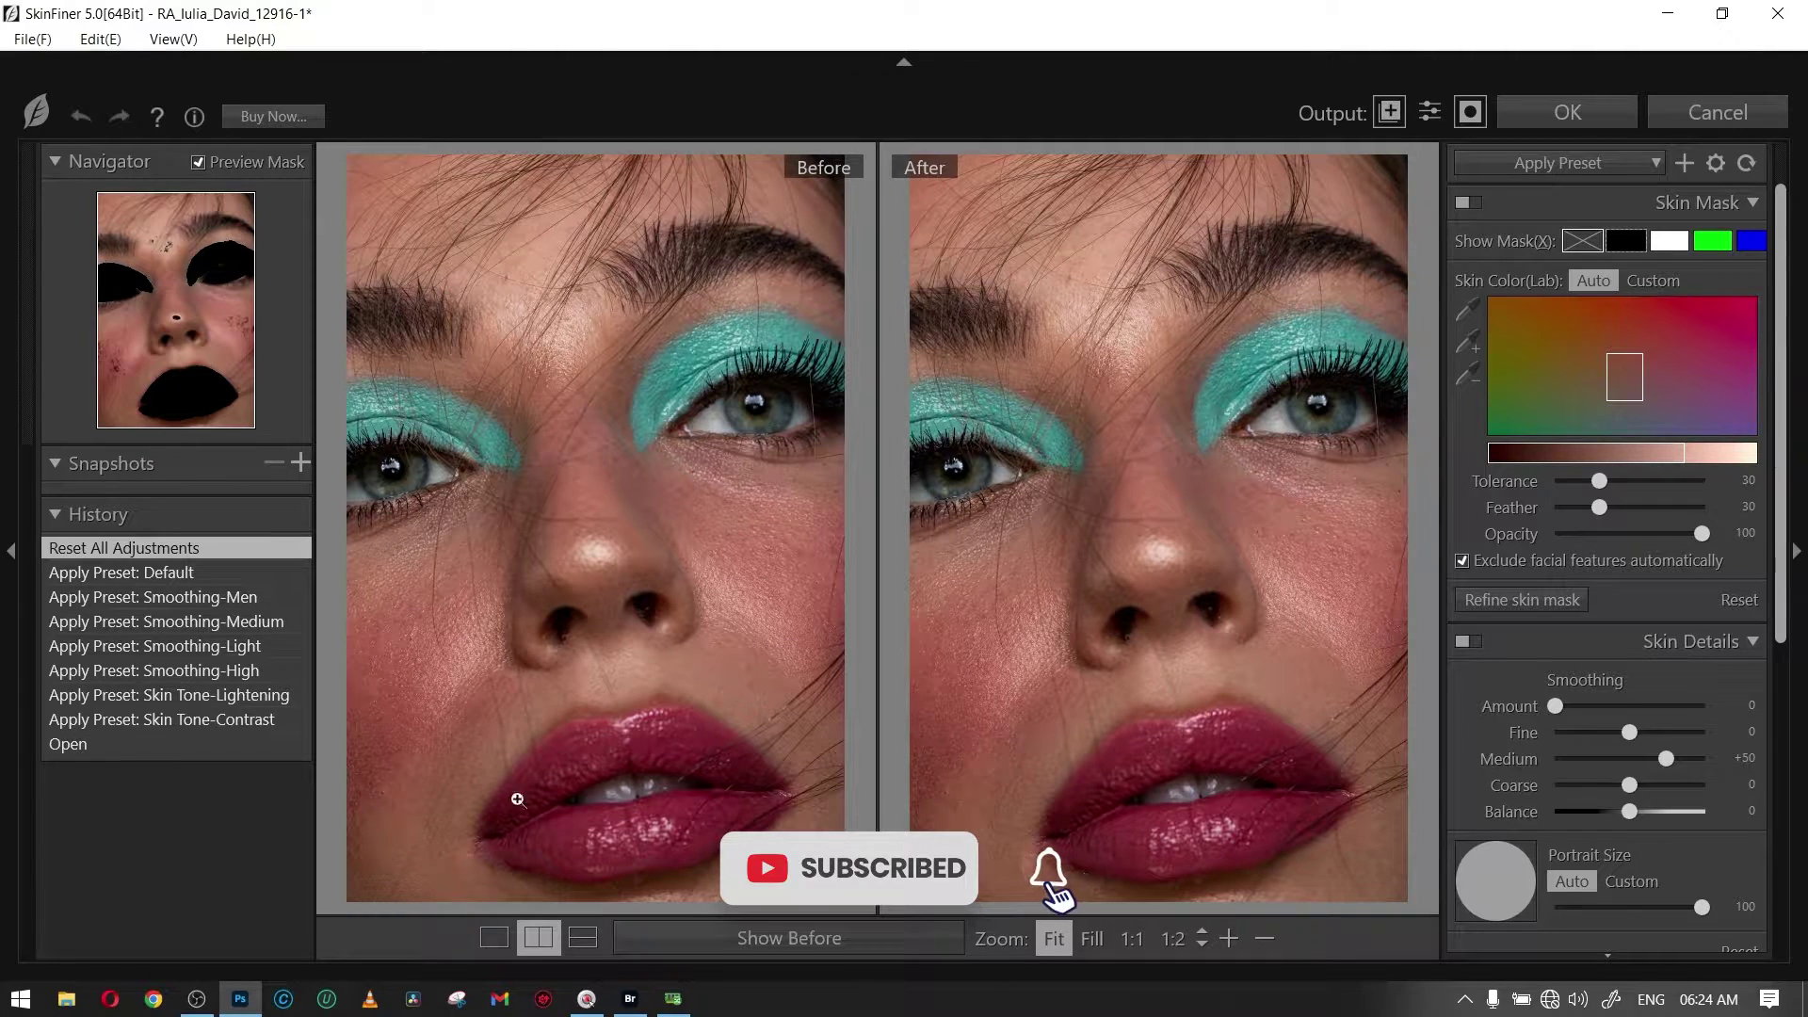
click(494, 937)
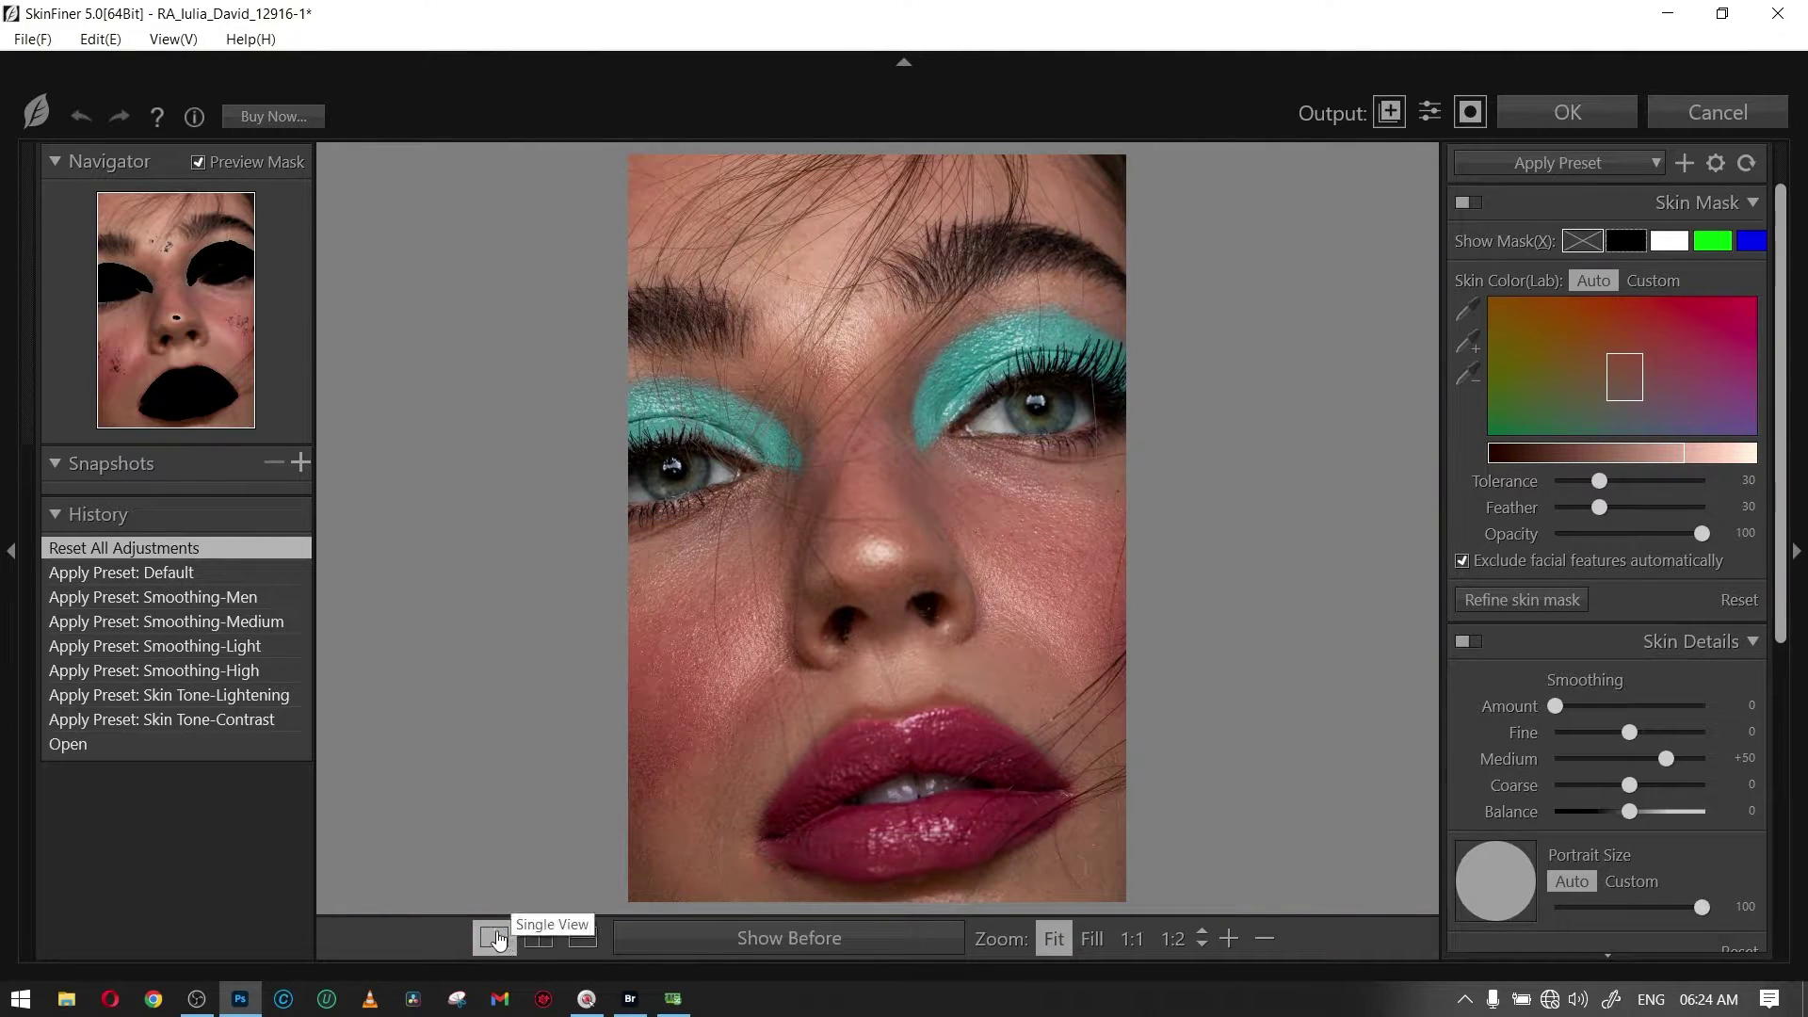
click(538, 937)
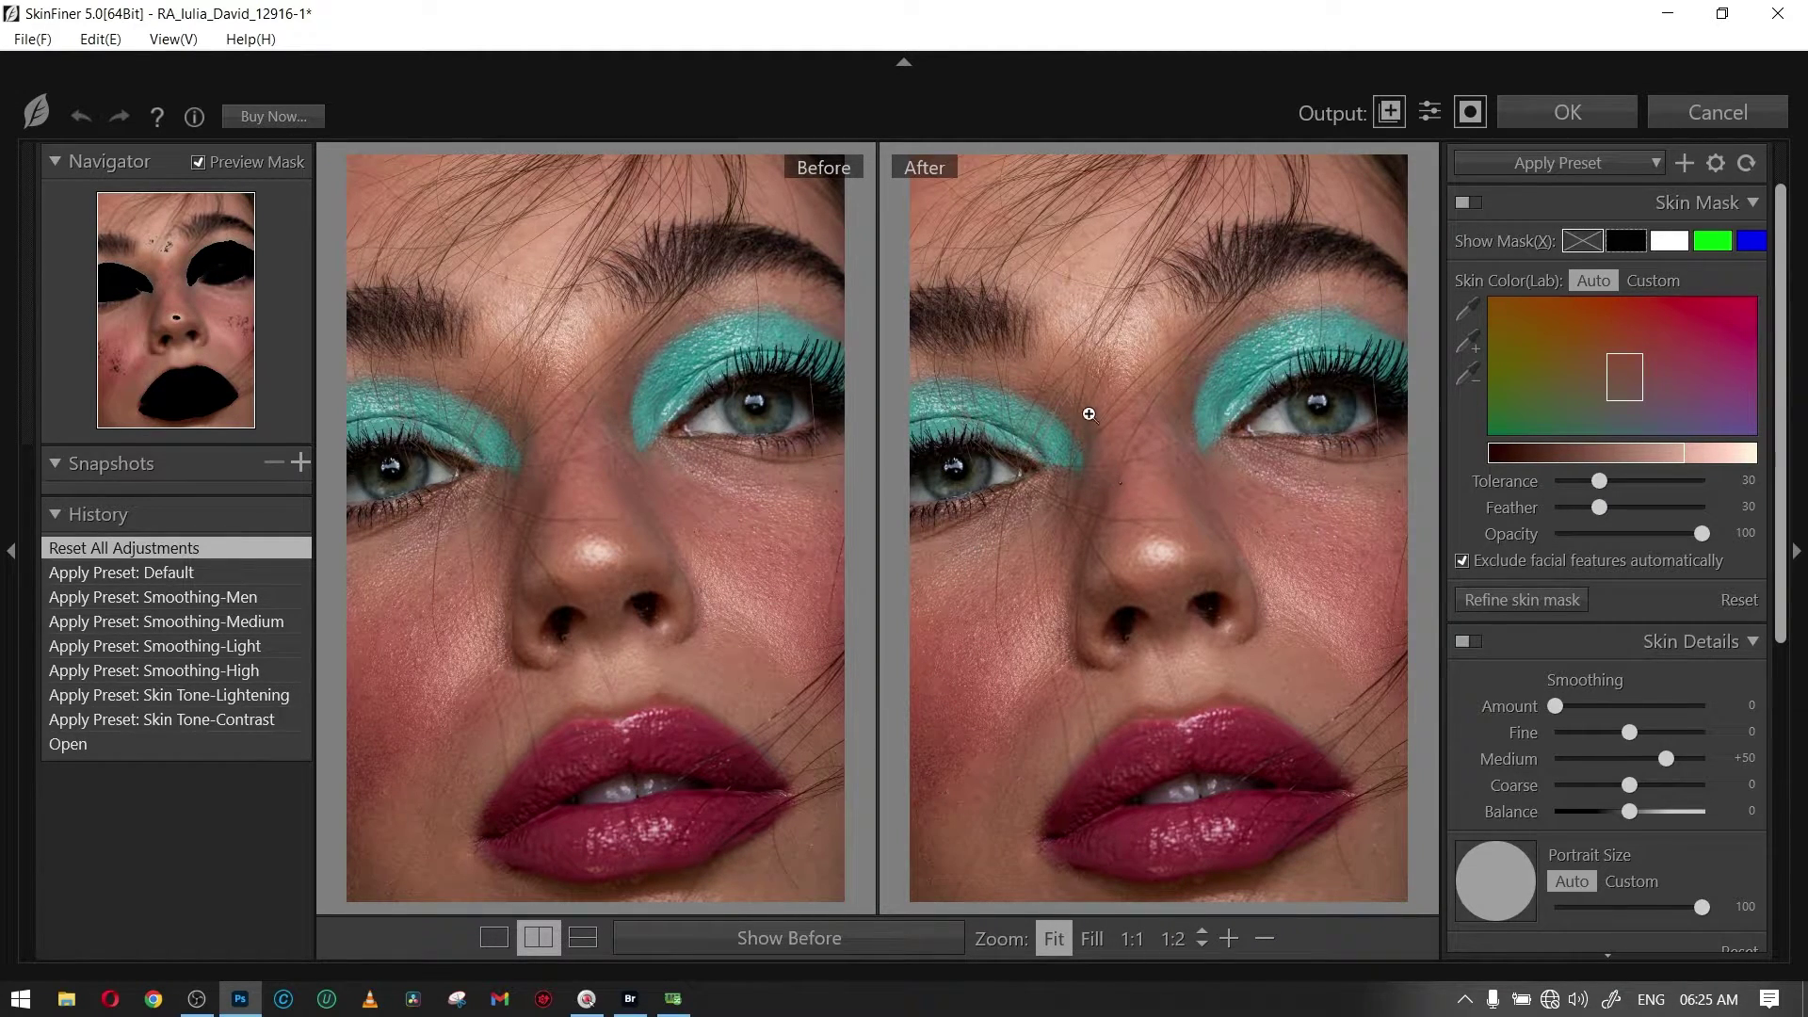
click(1099, 509)
click(597, 939)
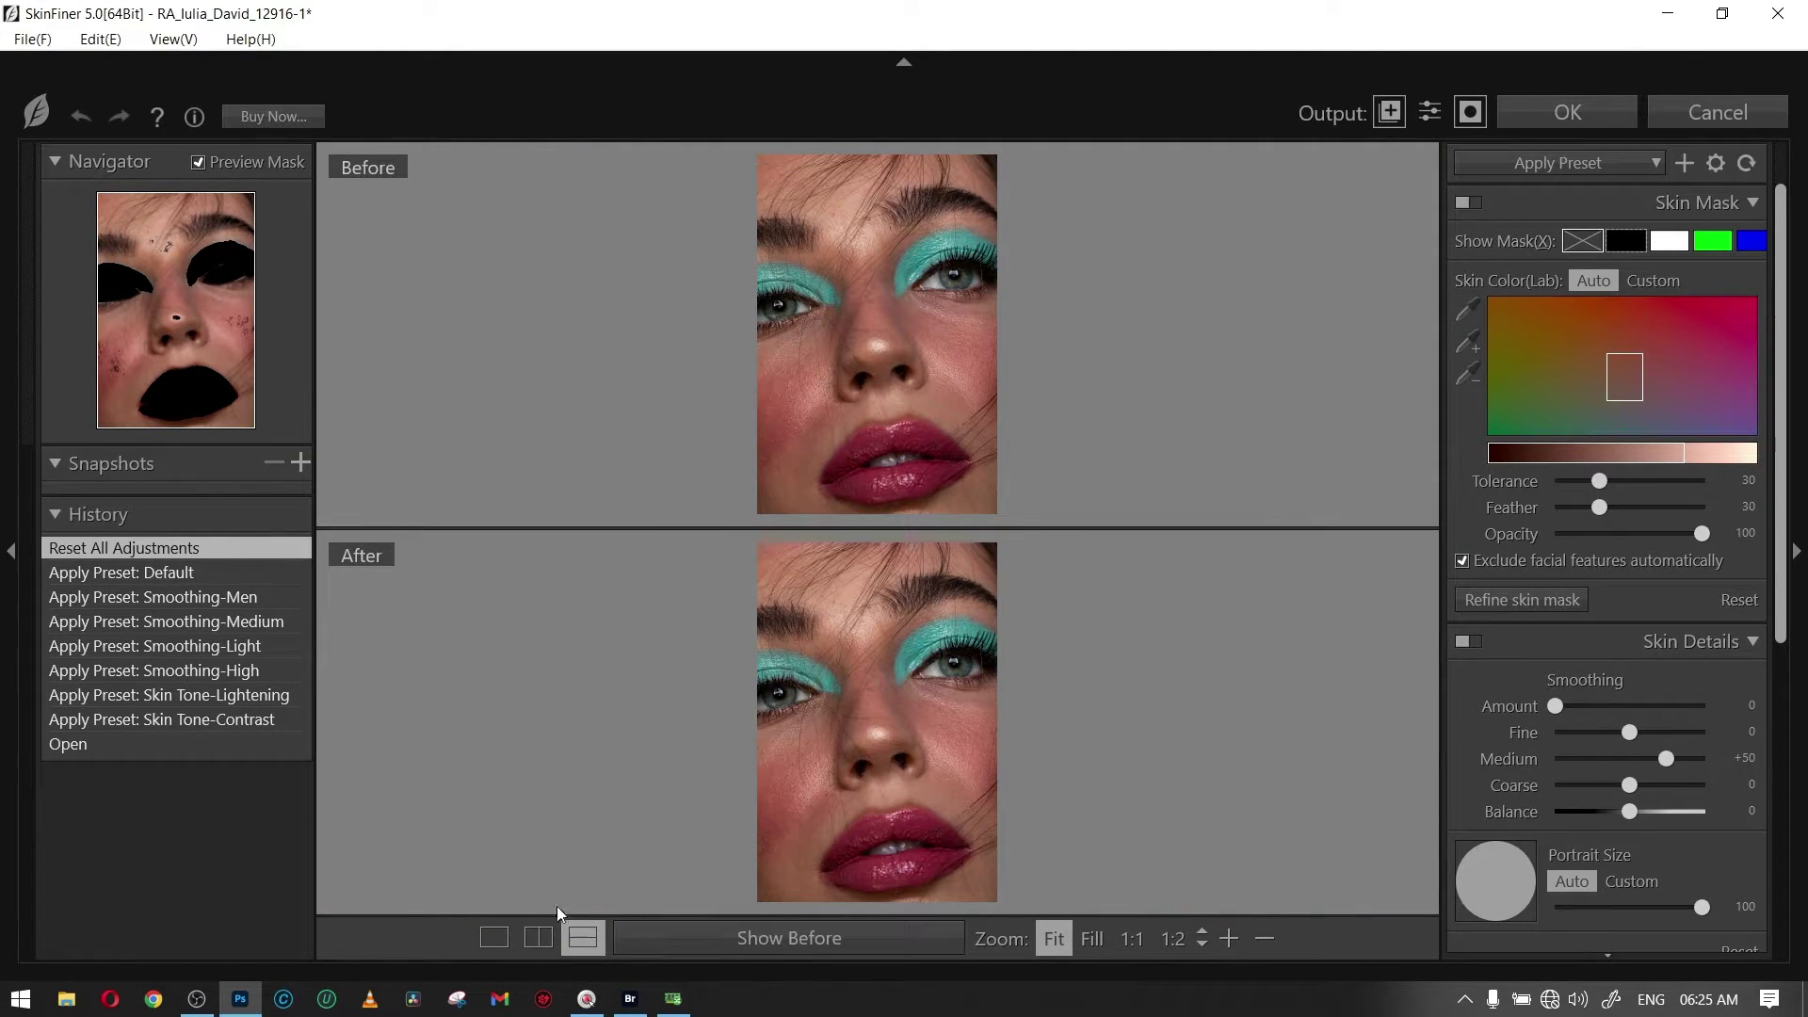
click(538, 937)
click(546, 939)
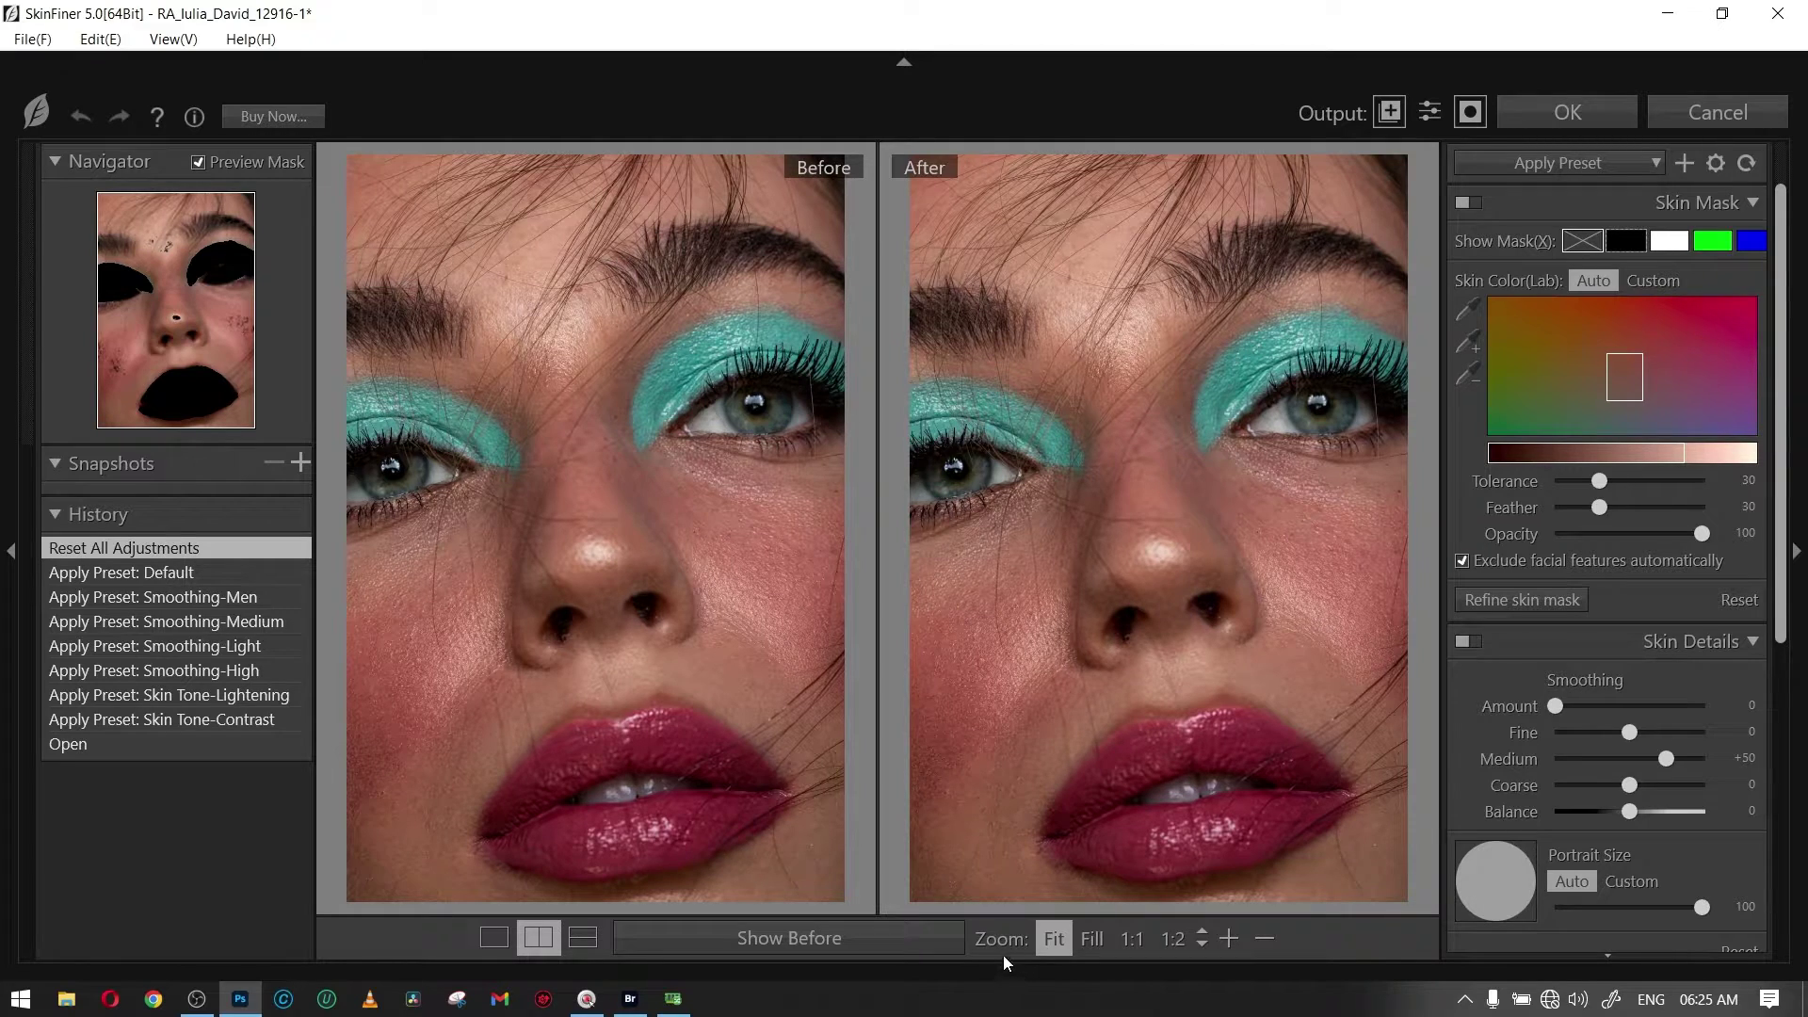
Zoom the before/after previews to 1:4 and frame the nose and teal-shadowed eye.
click(1092, 939)
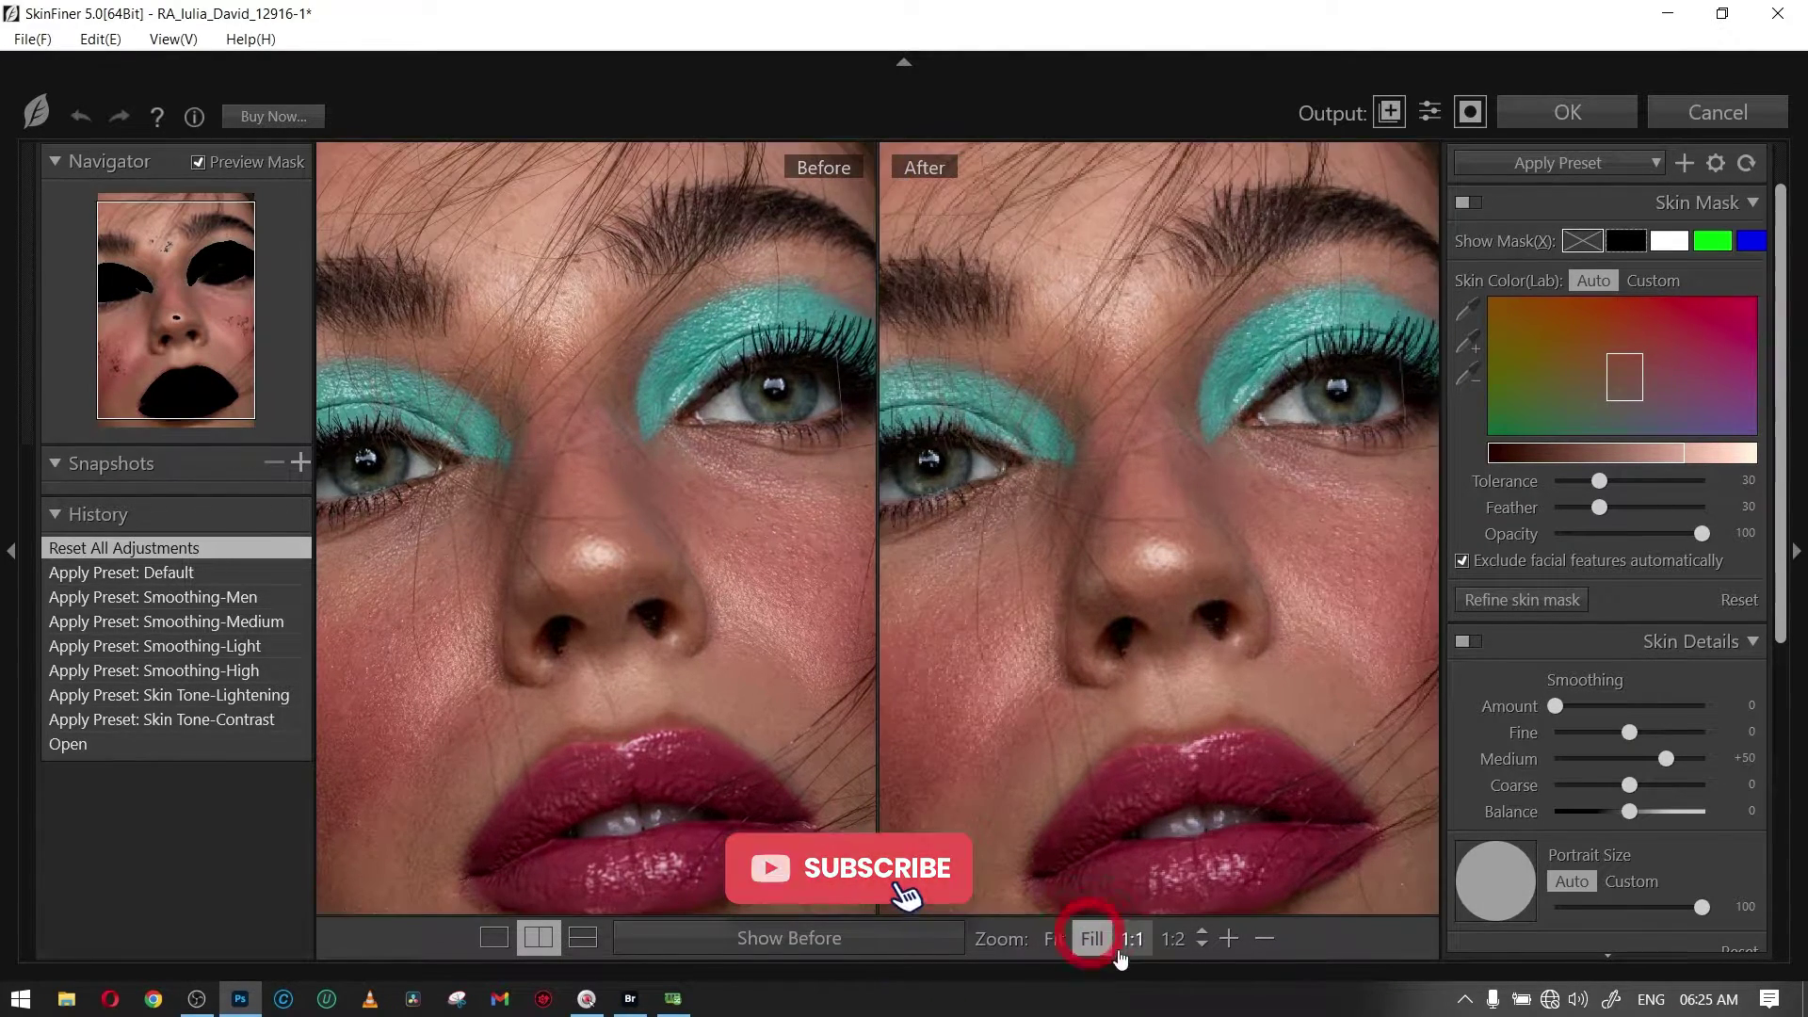
click(1133, 939)
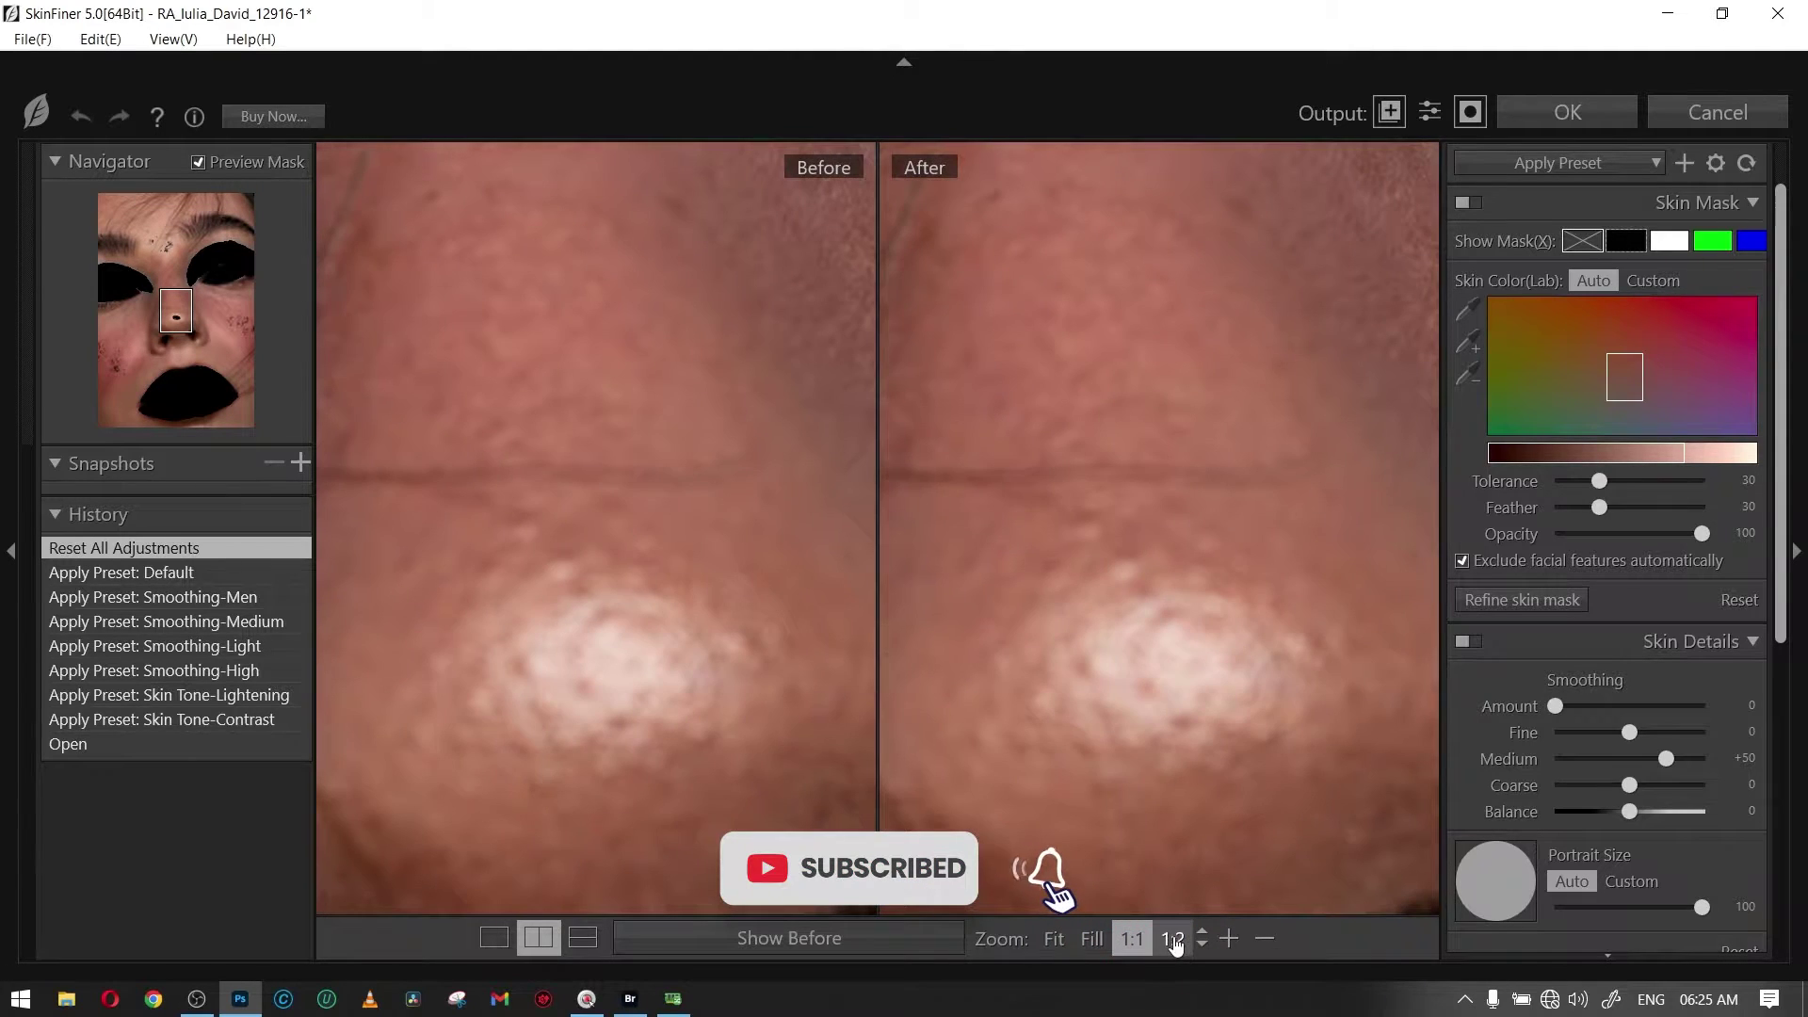
click(1173, 939)
click(1229, 939)
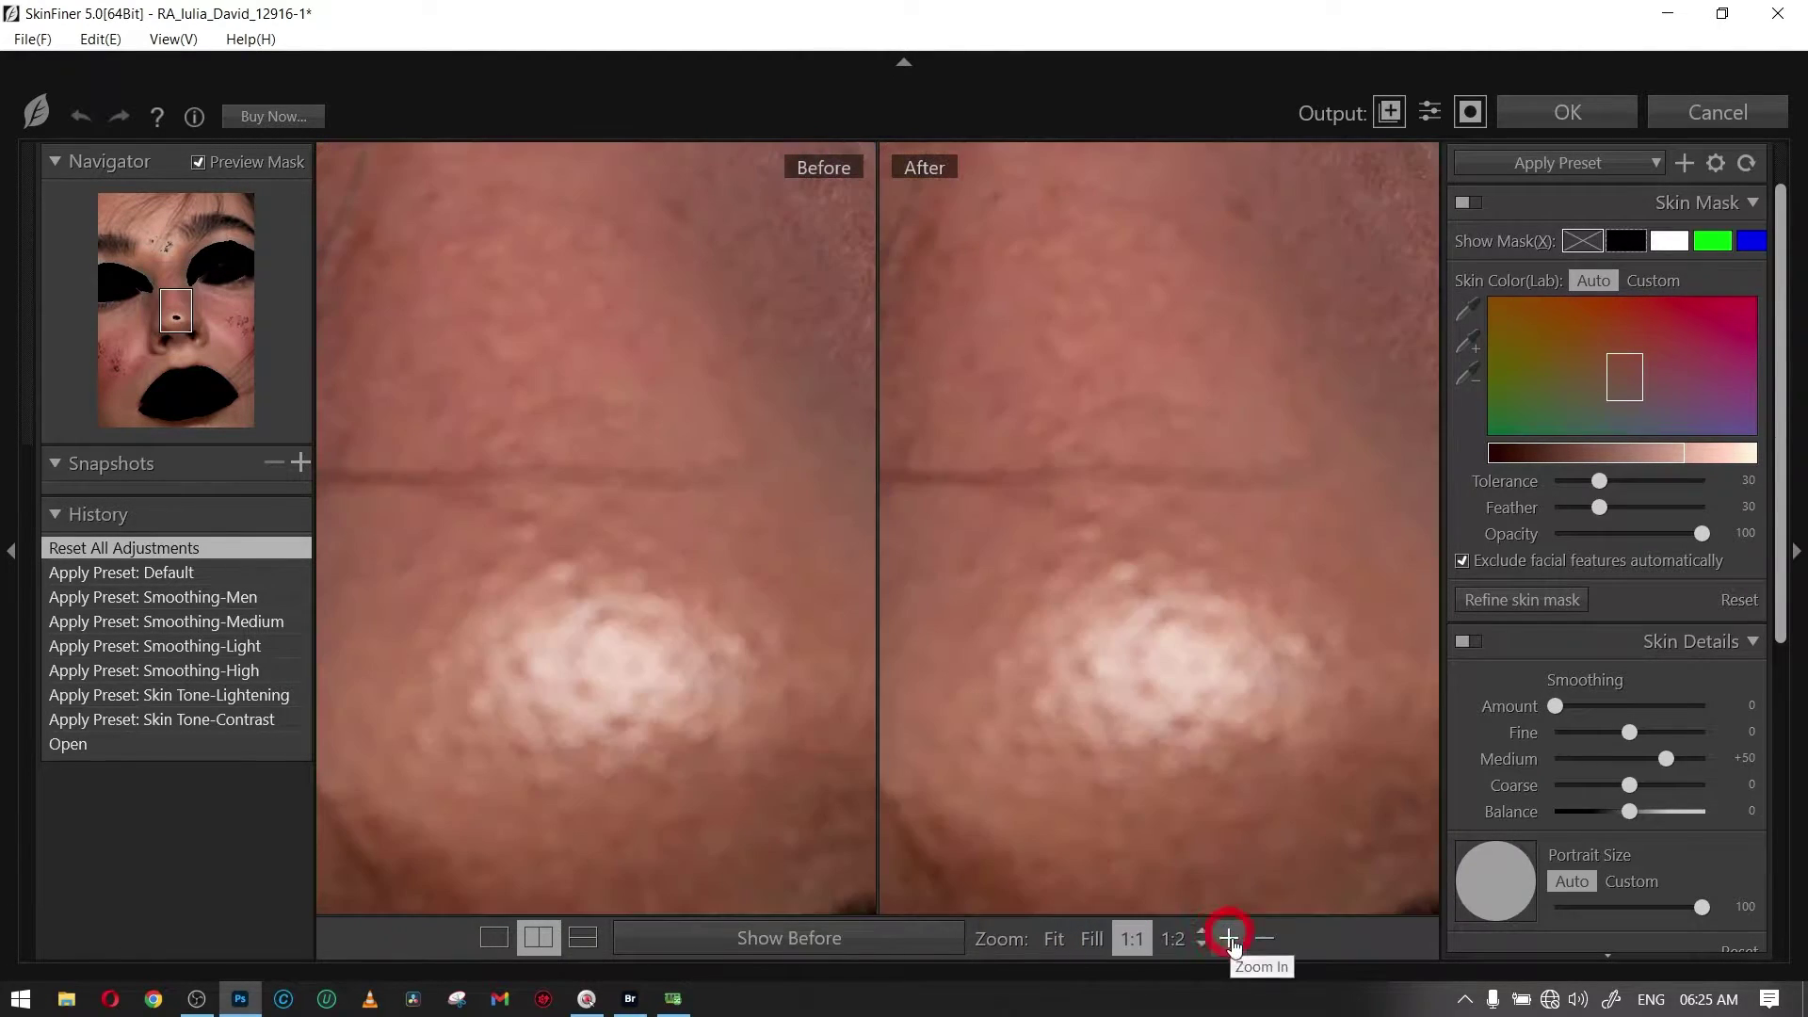
click(1264, 939)
click(1264, 939)
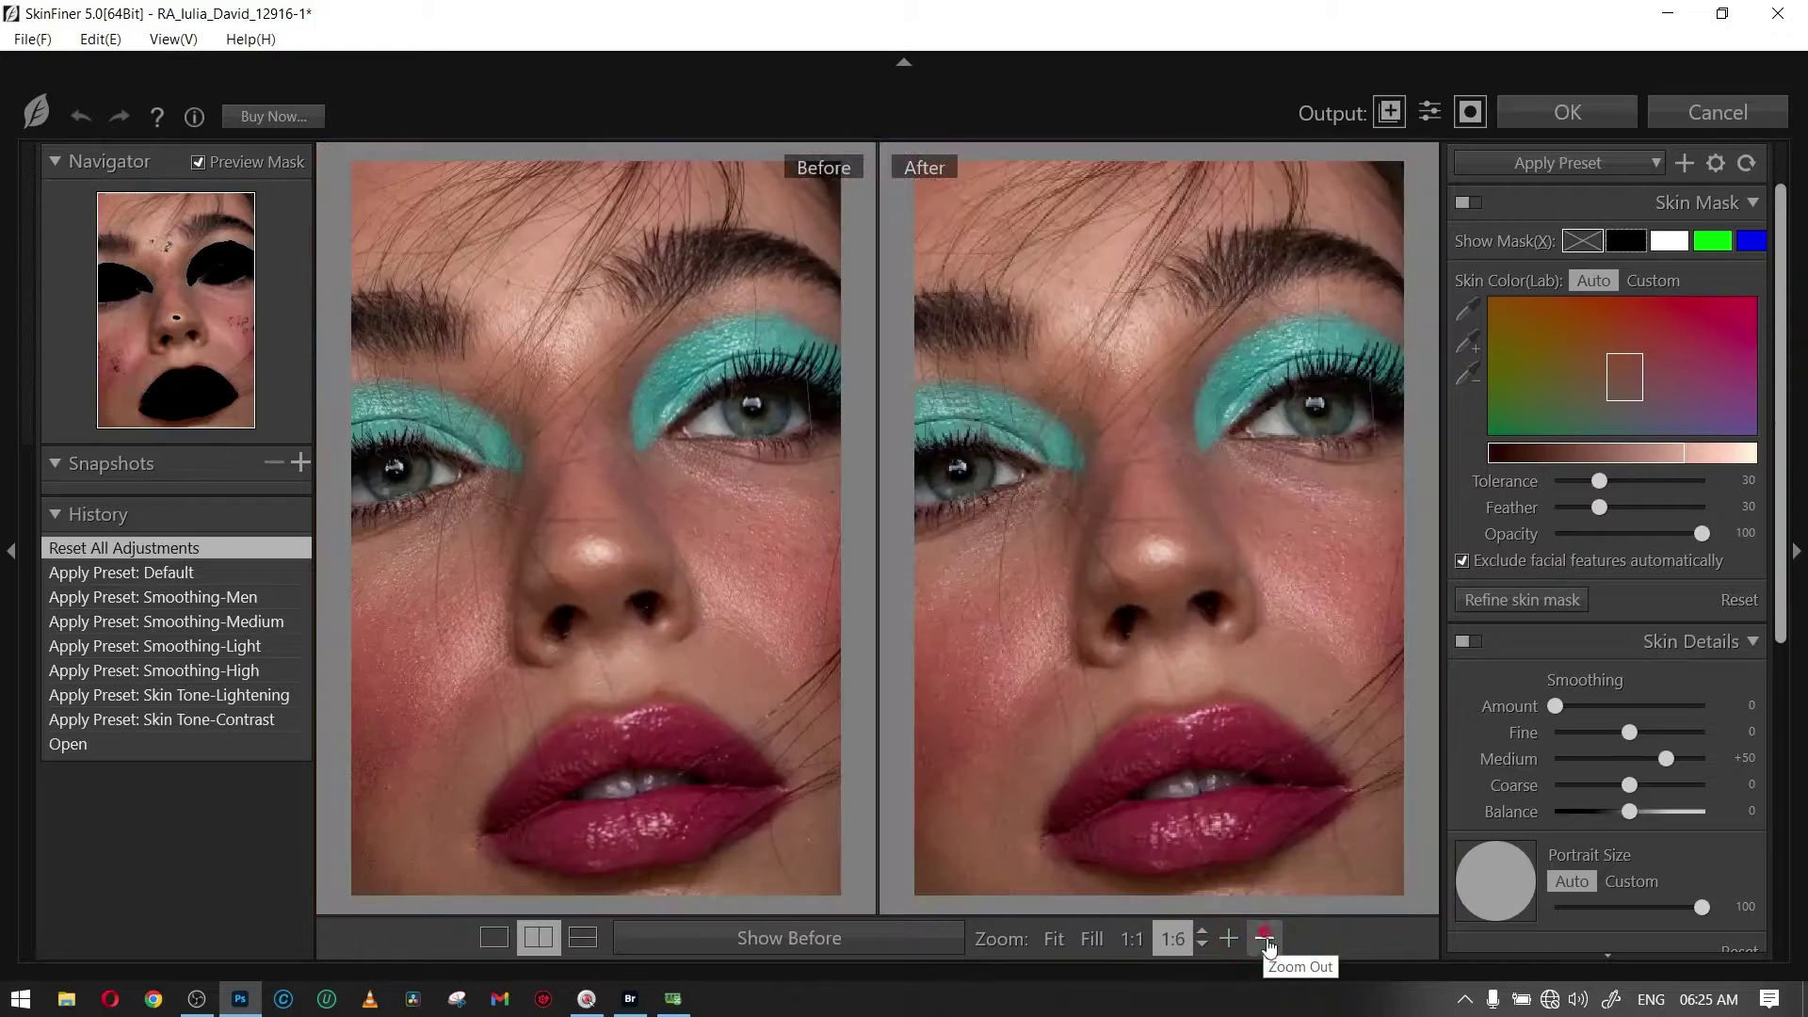
scroll(1250, 665, up, 1)
mouse_move(1251, 665)
mouse_down()
mouse_move(1098, 739)
mouse_move(916, 683)
mouse_up()
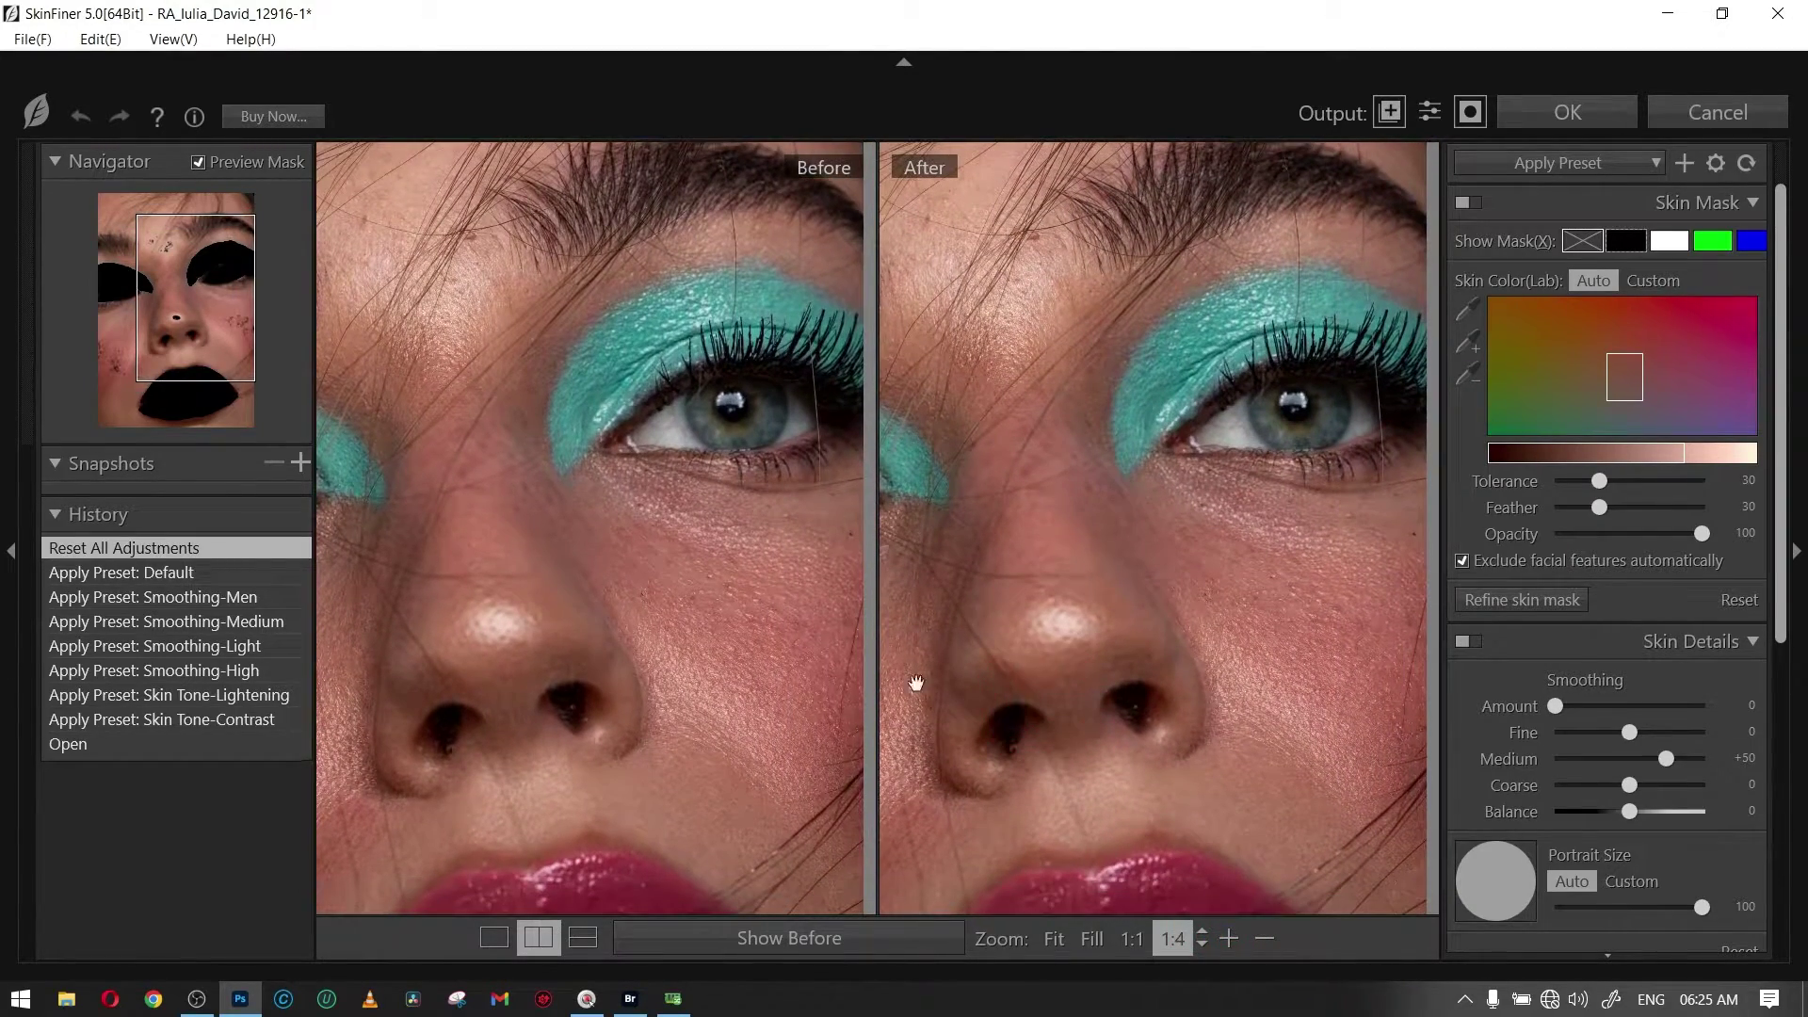
drag(1201, 606, 1199, 524)
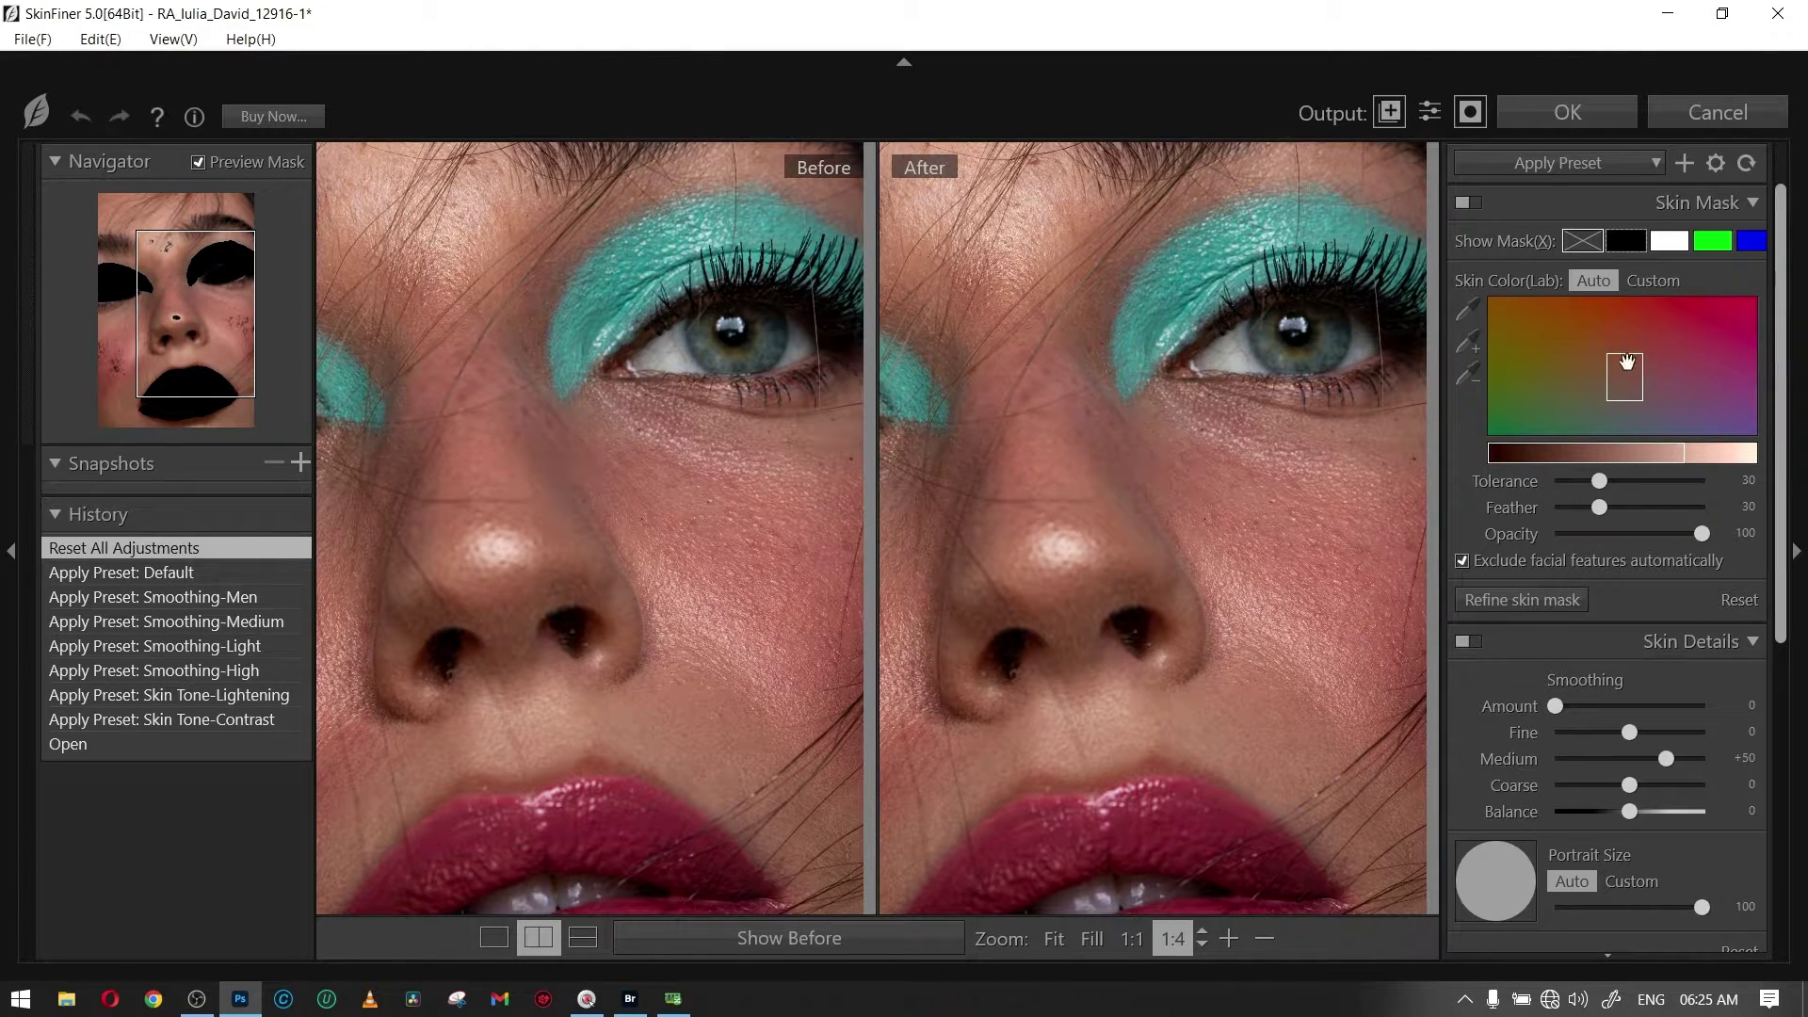
Switch the Skin Mask to Custom skin color and sample it from the cheek.
mouse_move(1630, 381)
mouse_down()
mouse_move(1685, 363)
mouse_move(1659, 381)
mouse_up()
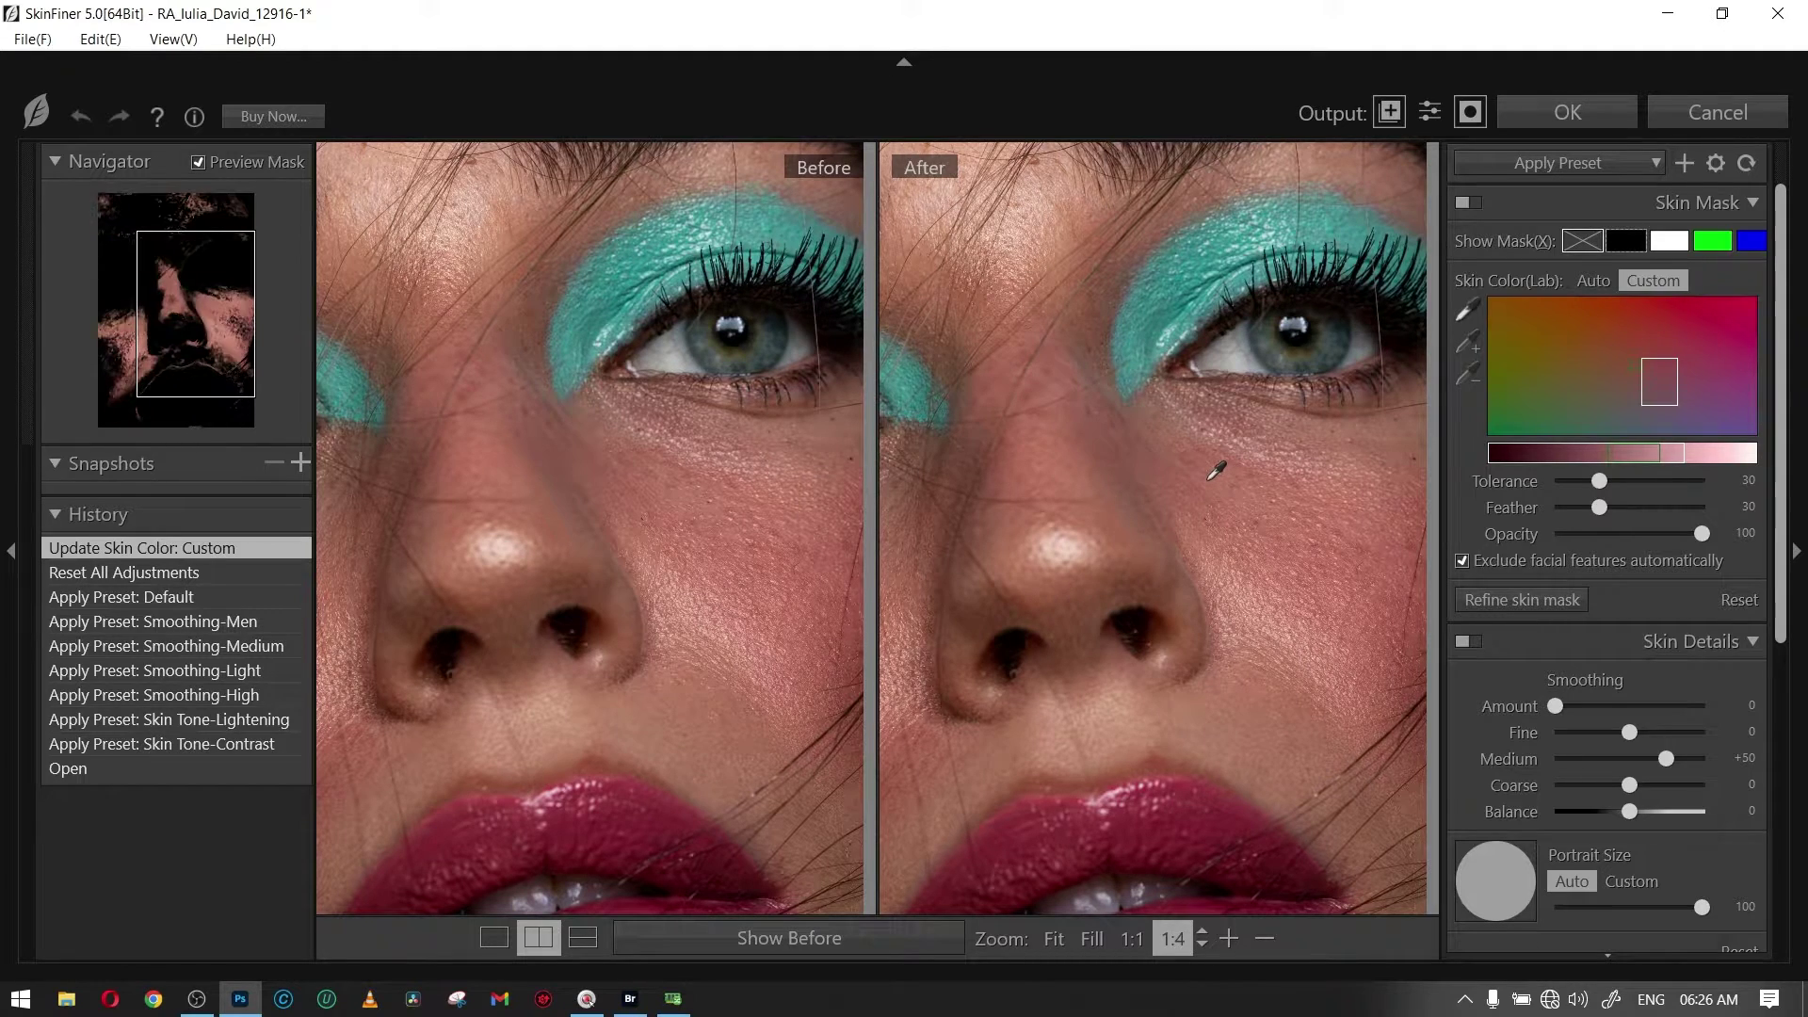
click(1216, 470)
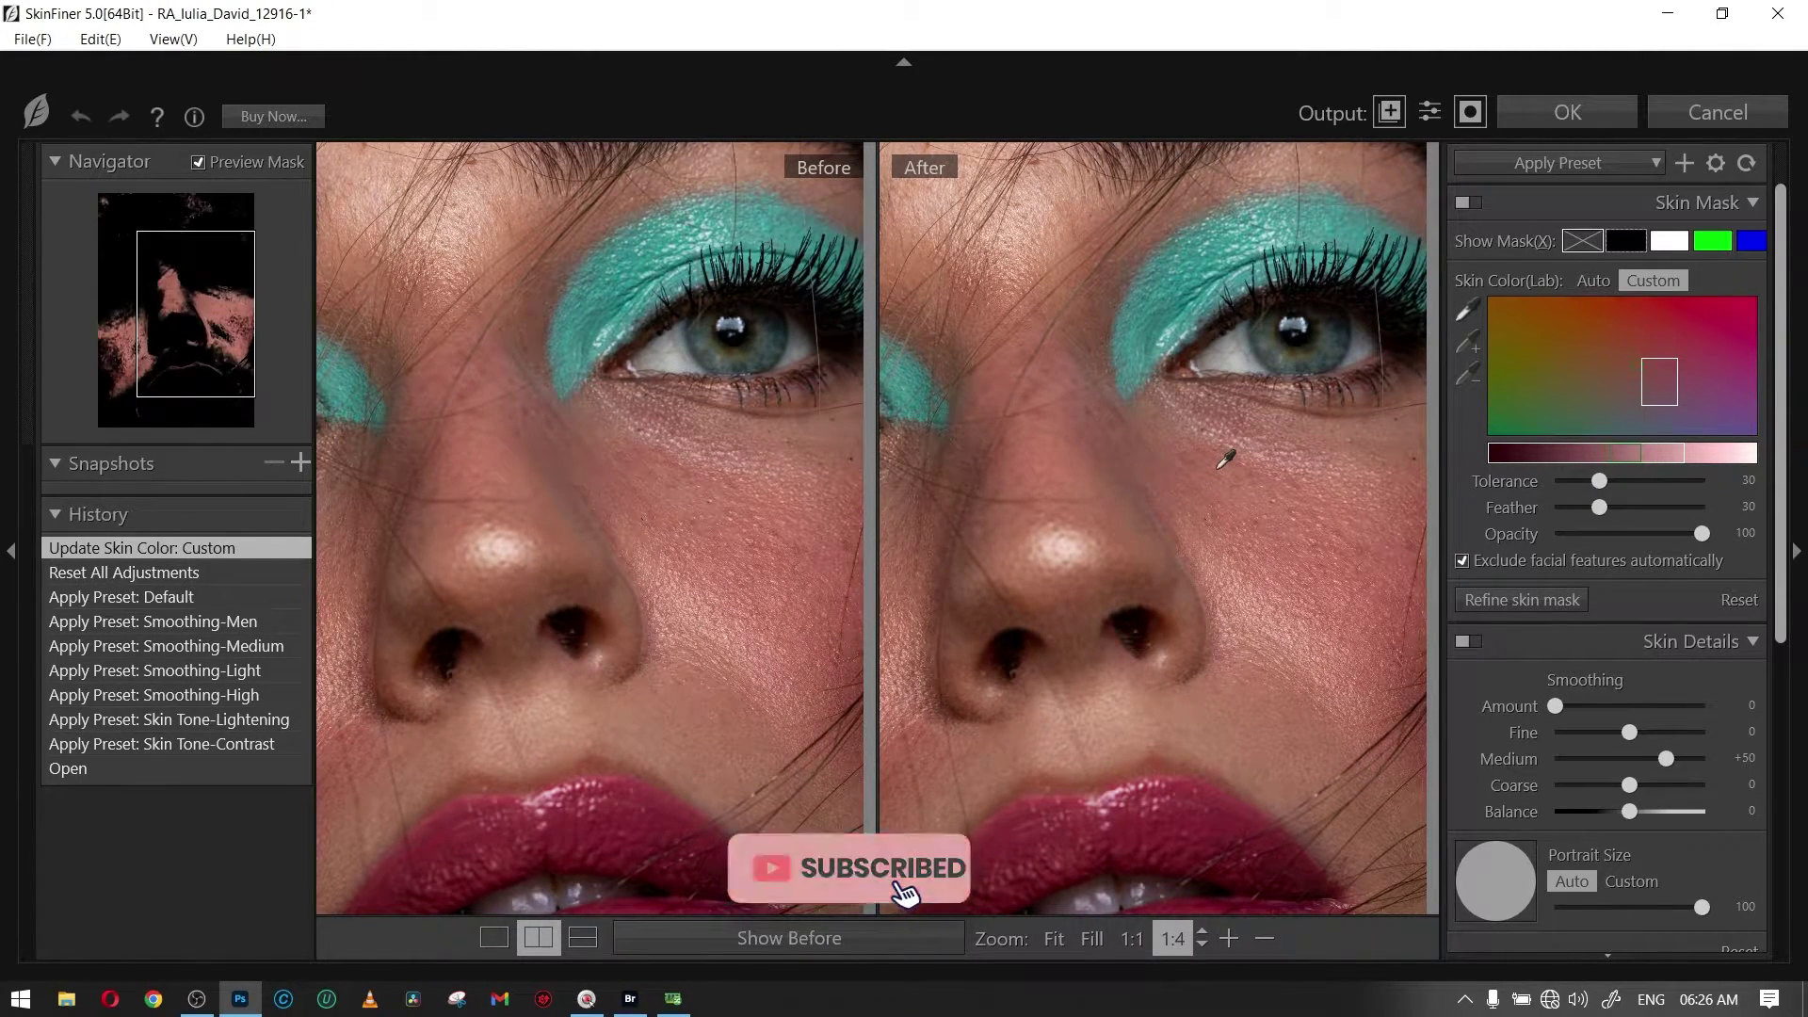
shift+click(1213, 463)
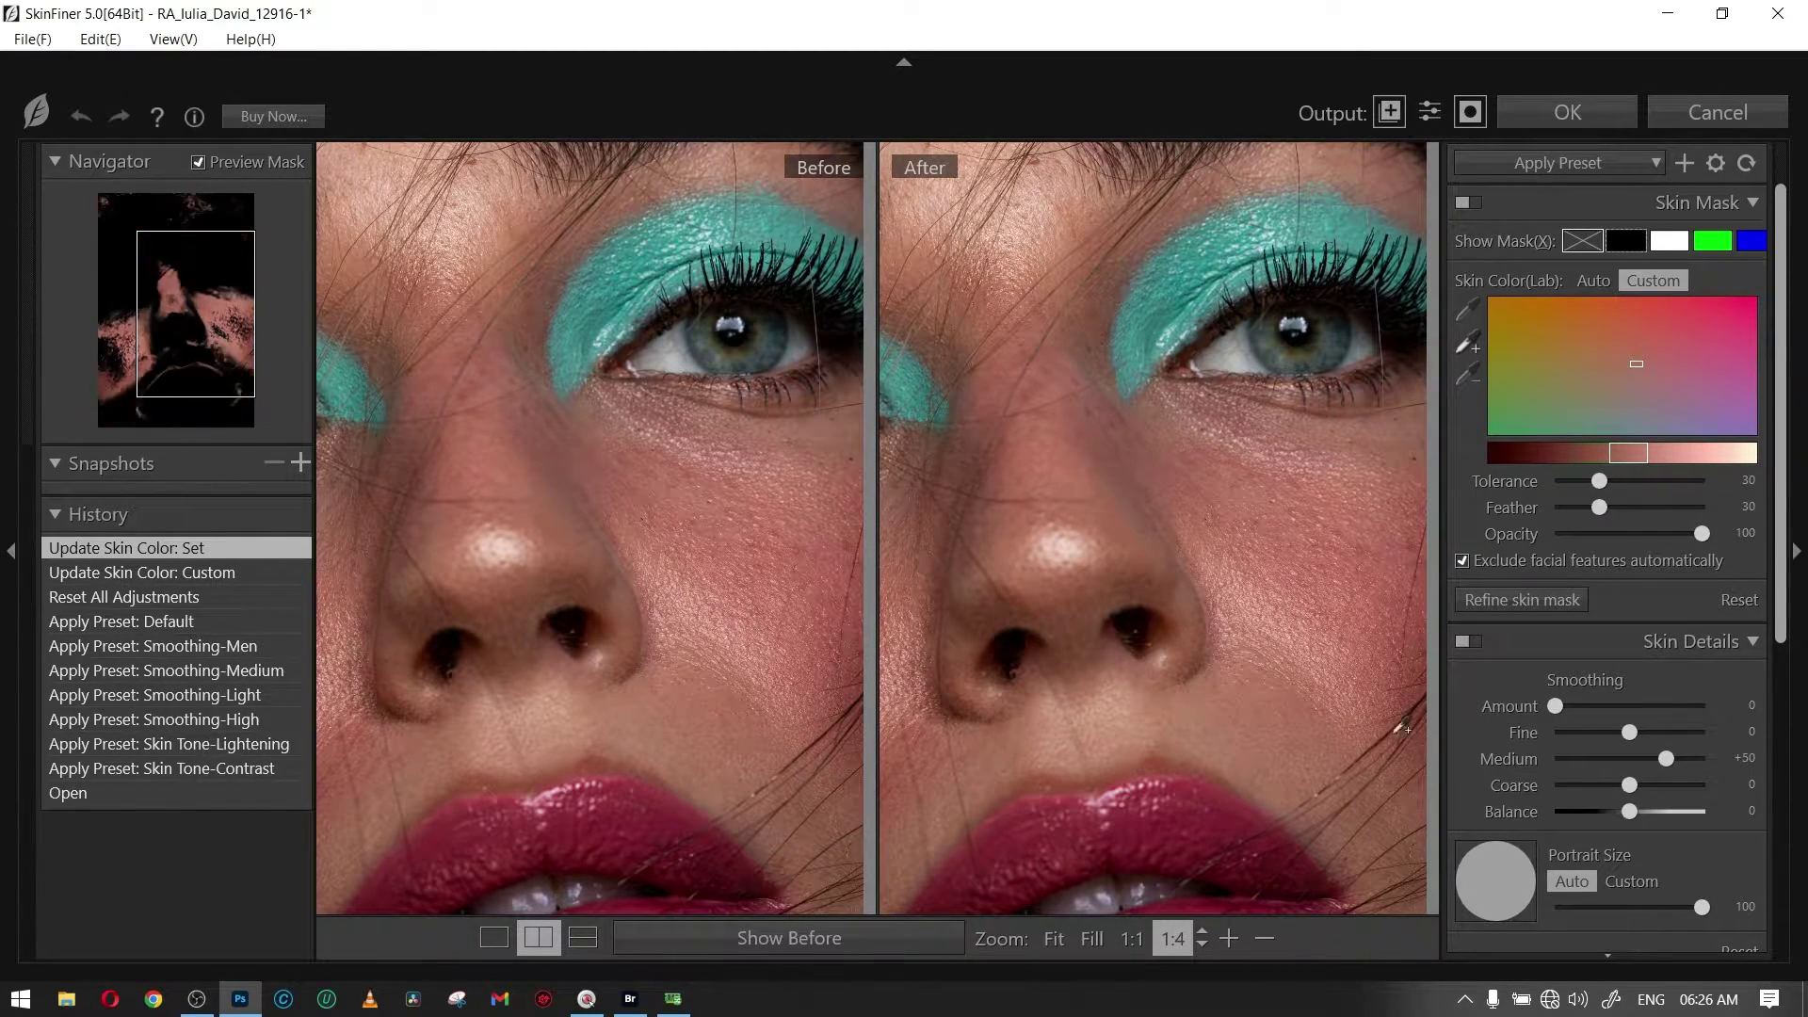
shift+click(1286, 450)
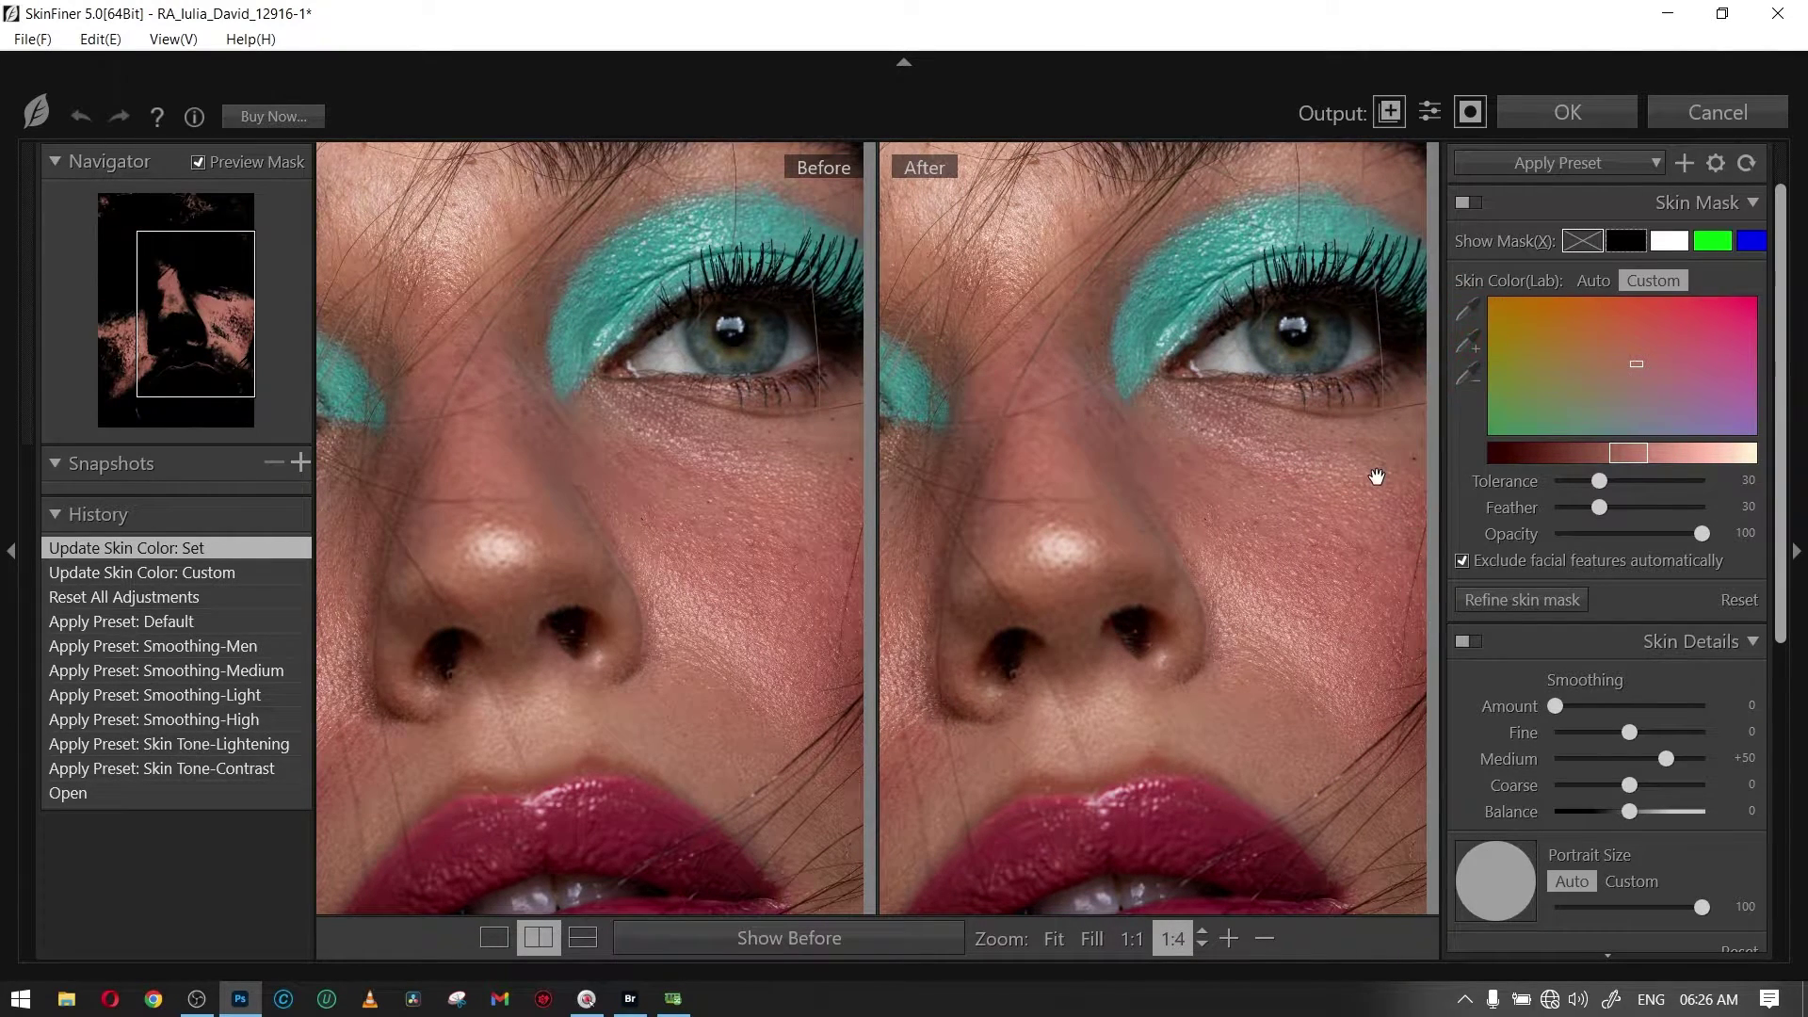
Add cheek, eye-side and forehead skin samples with the eyedropper+ tool.
click(1467, 350)
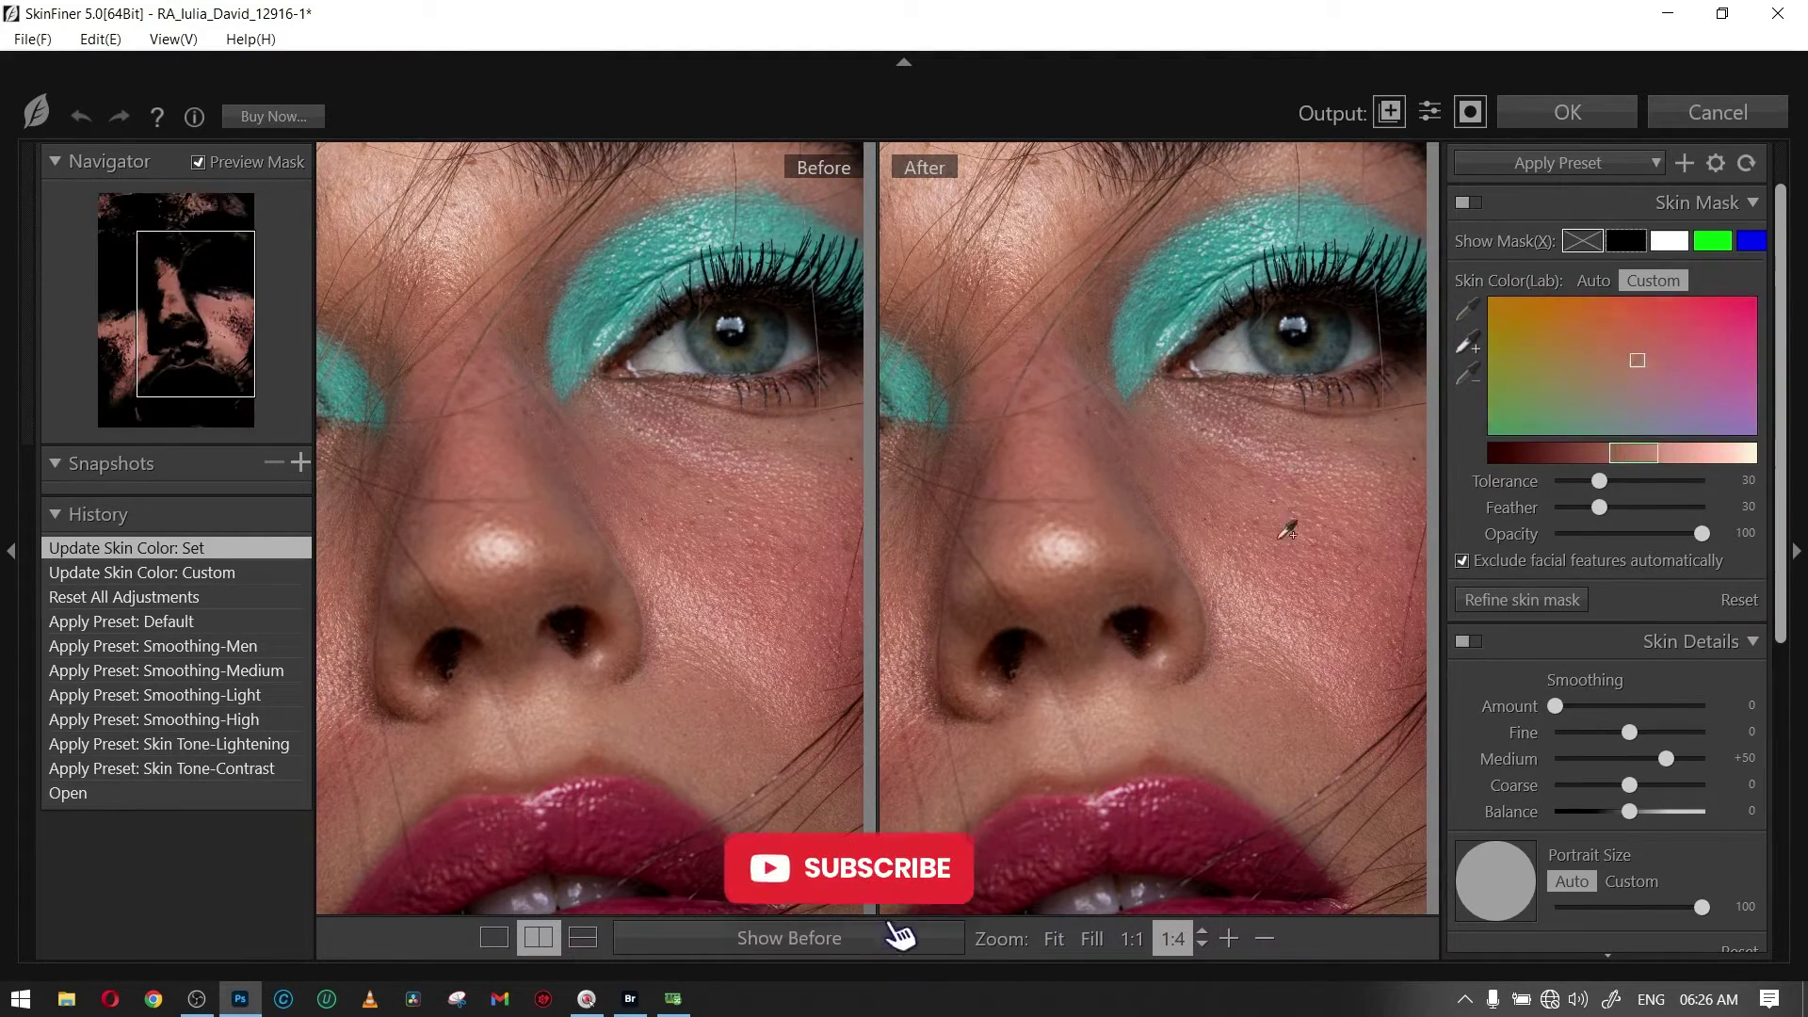
click(1287, 531)
click(1127, 489)
click(1099, 421)
click(1072, 381)
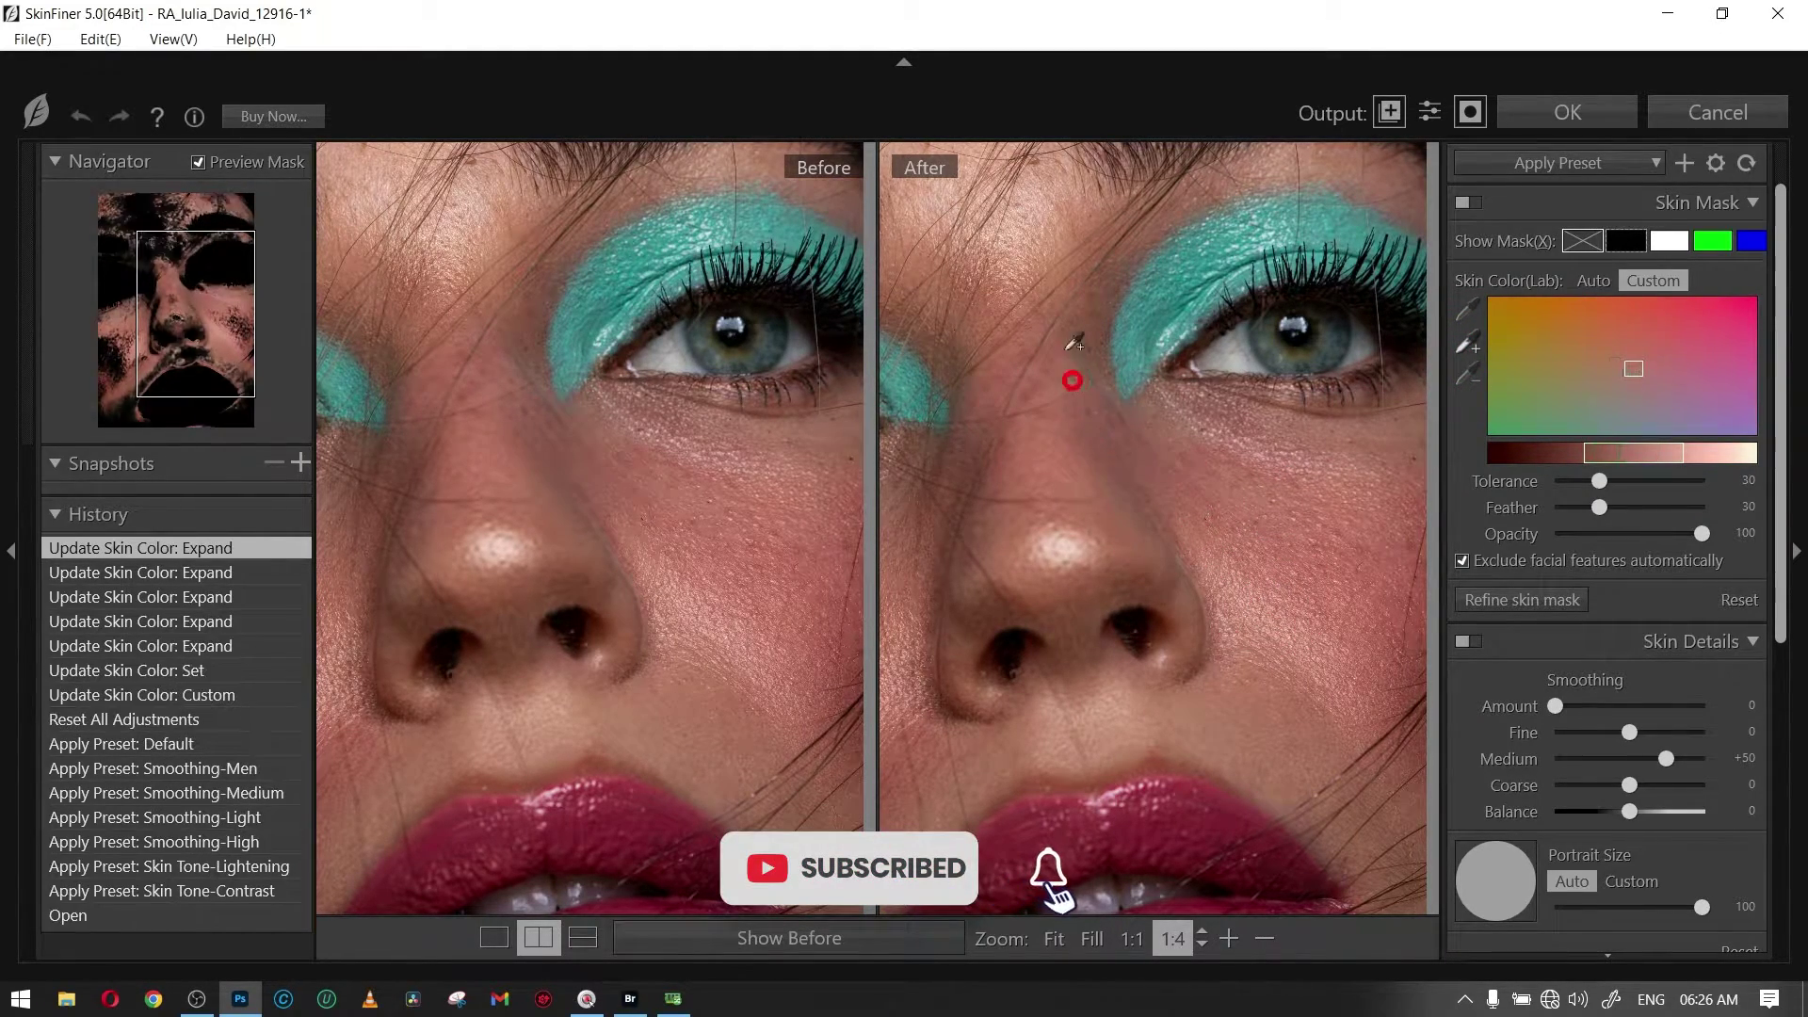
click(1049, 311)
click(1039, 204)
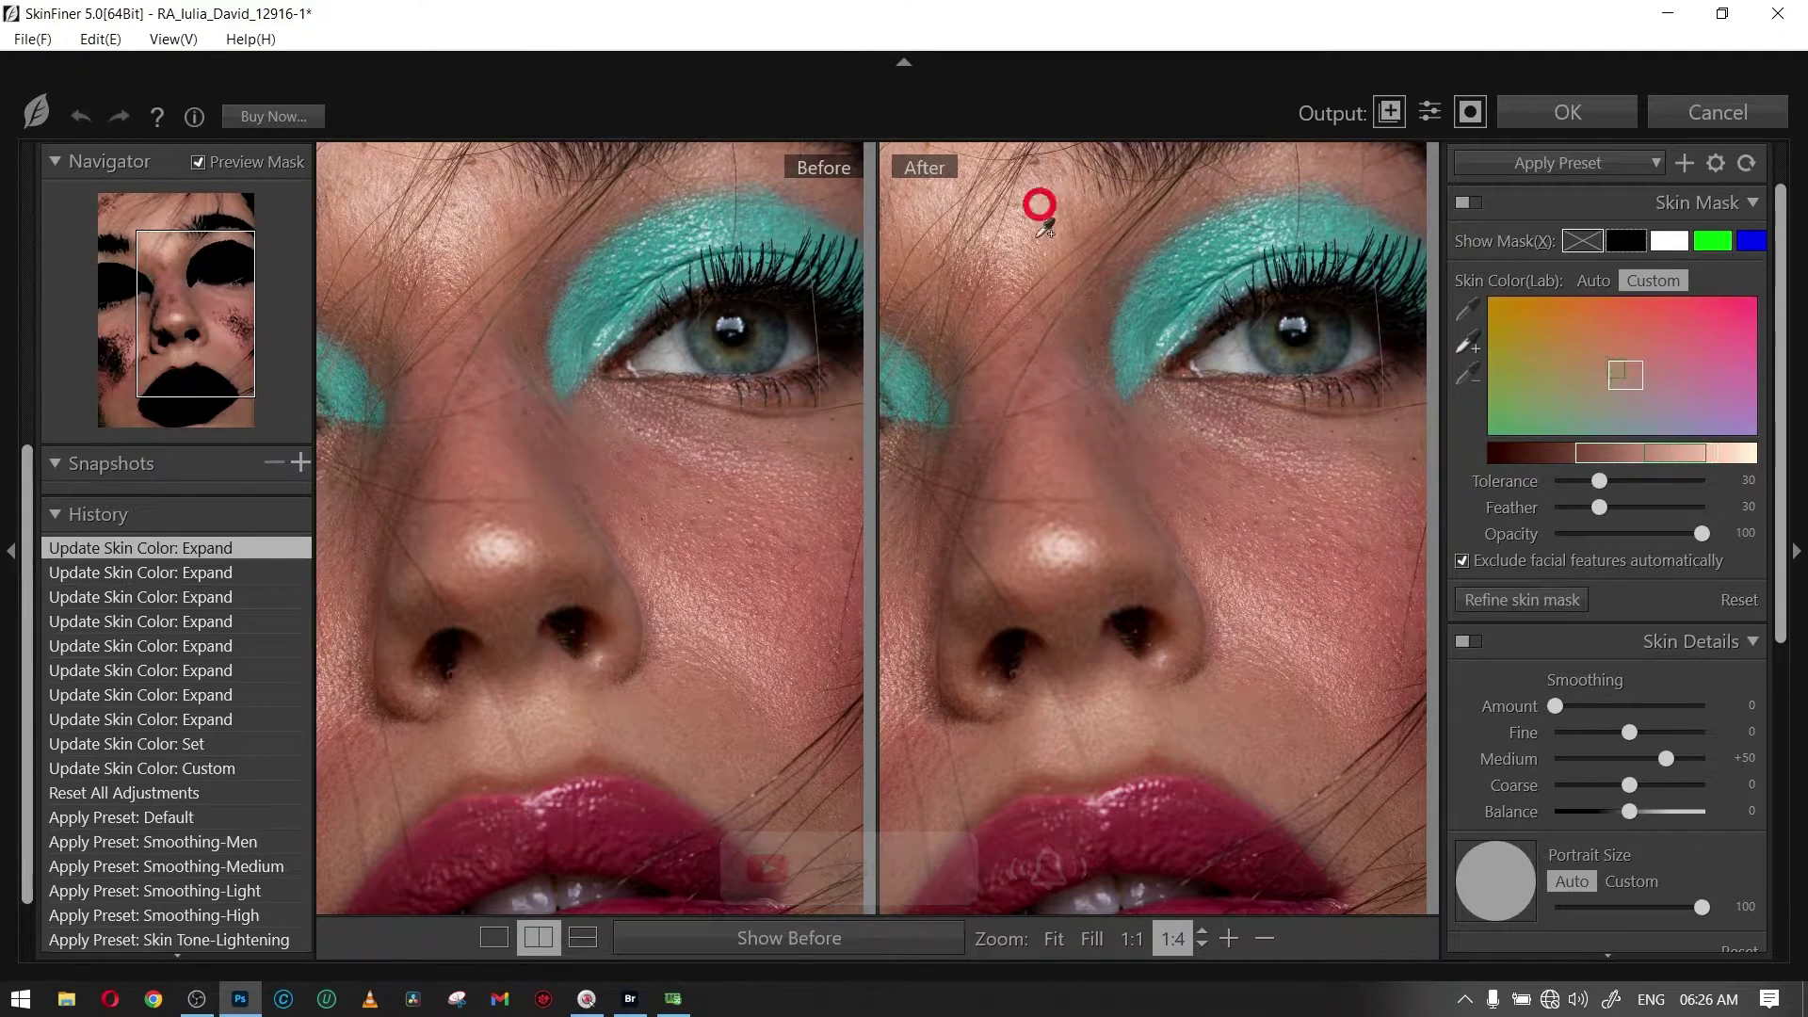
click(1021, 267)
click(1195, 512)
click(1305, 652)
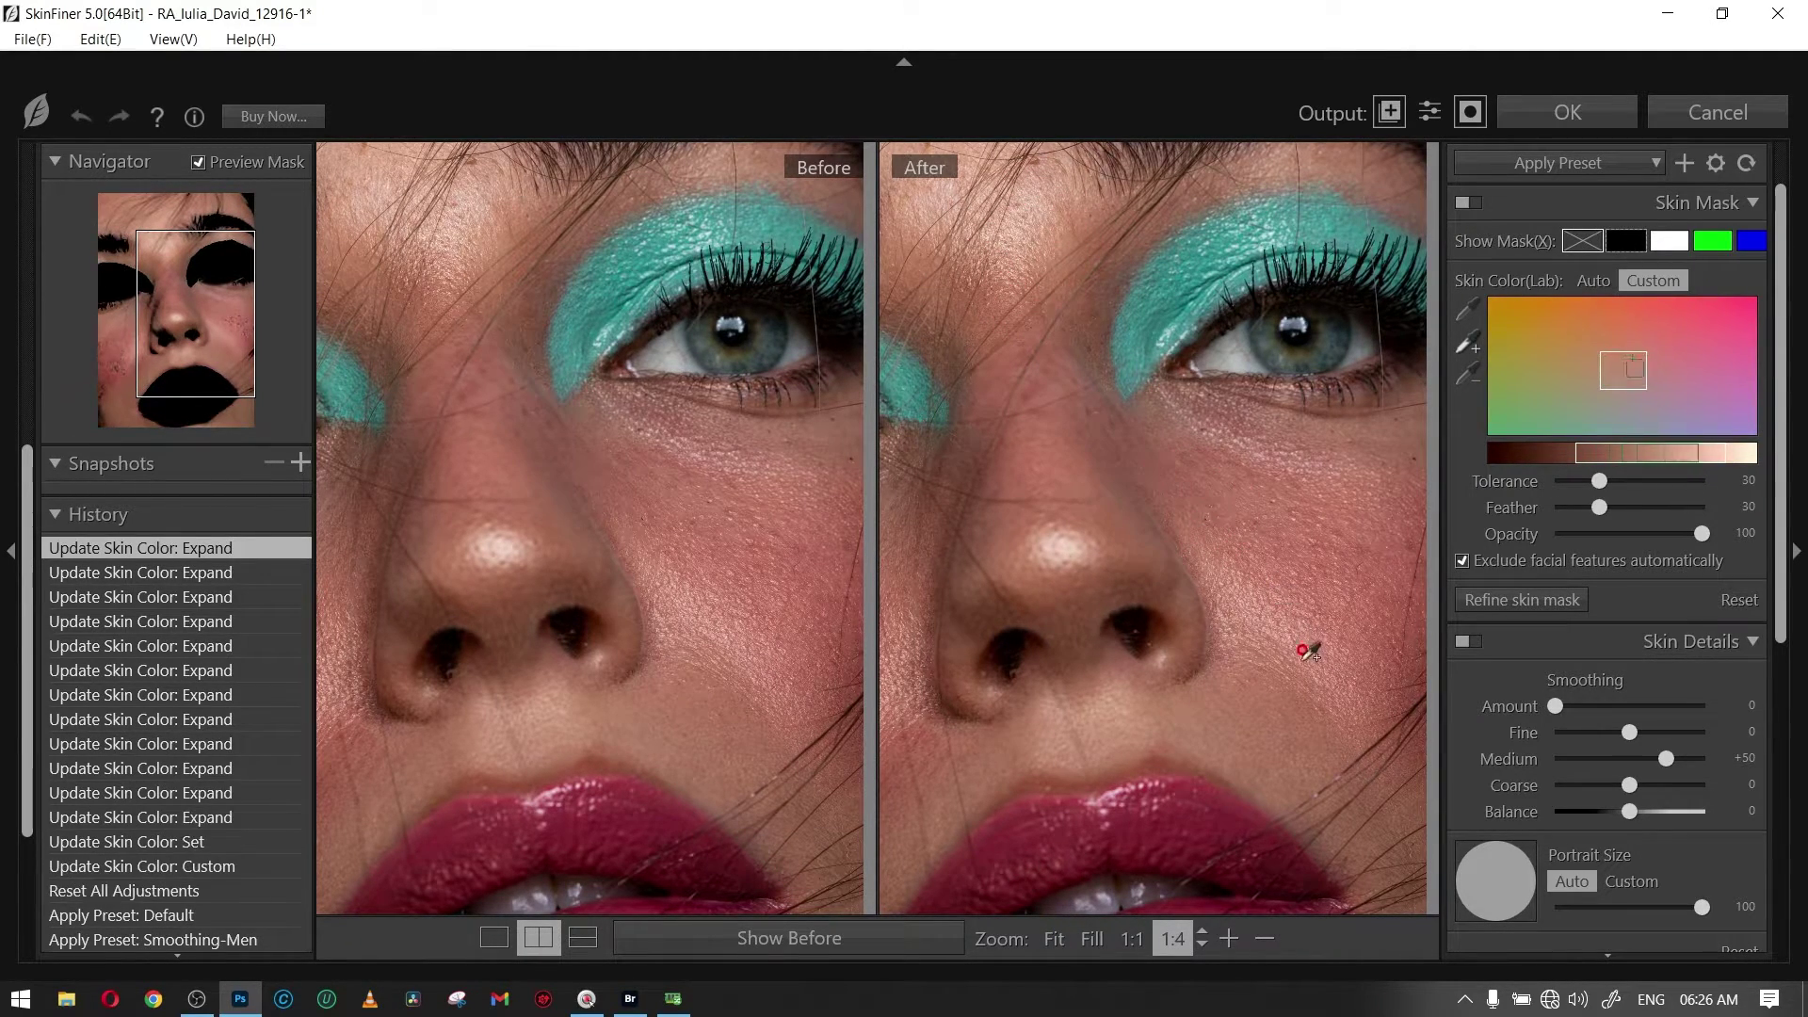
Add further cheek and nose samples to widen the skin colour range.
click(1309, 611)
click(1327, 595)
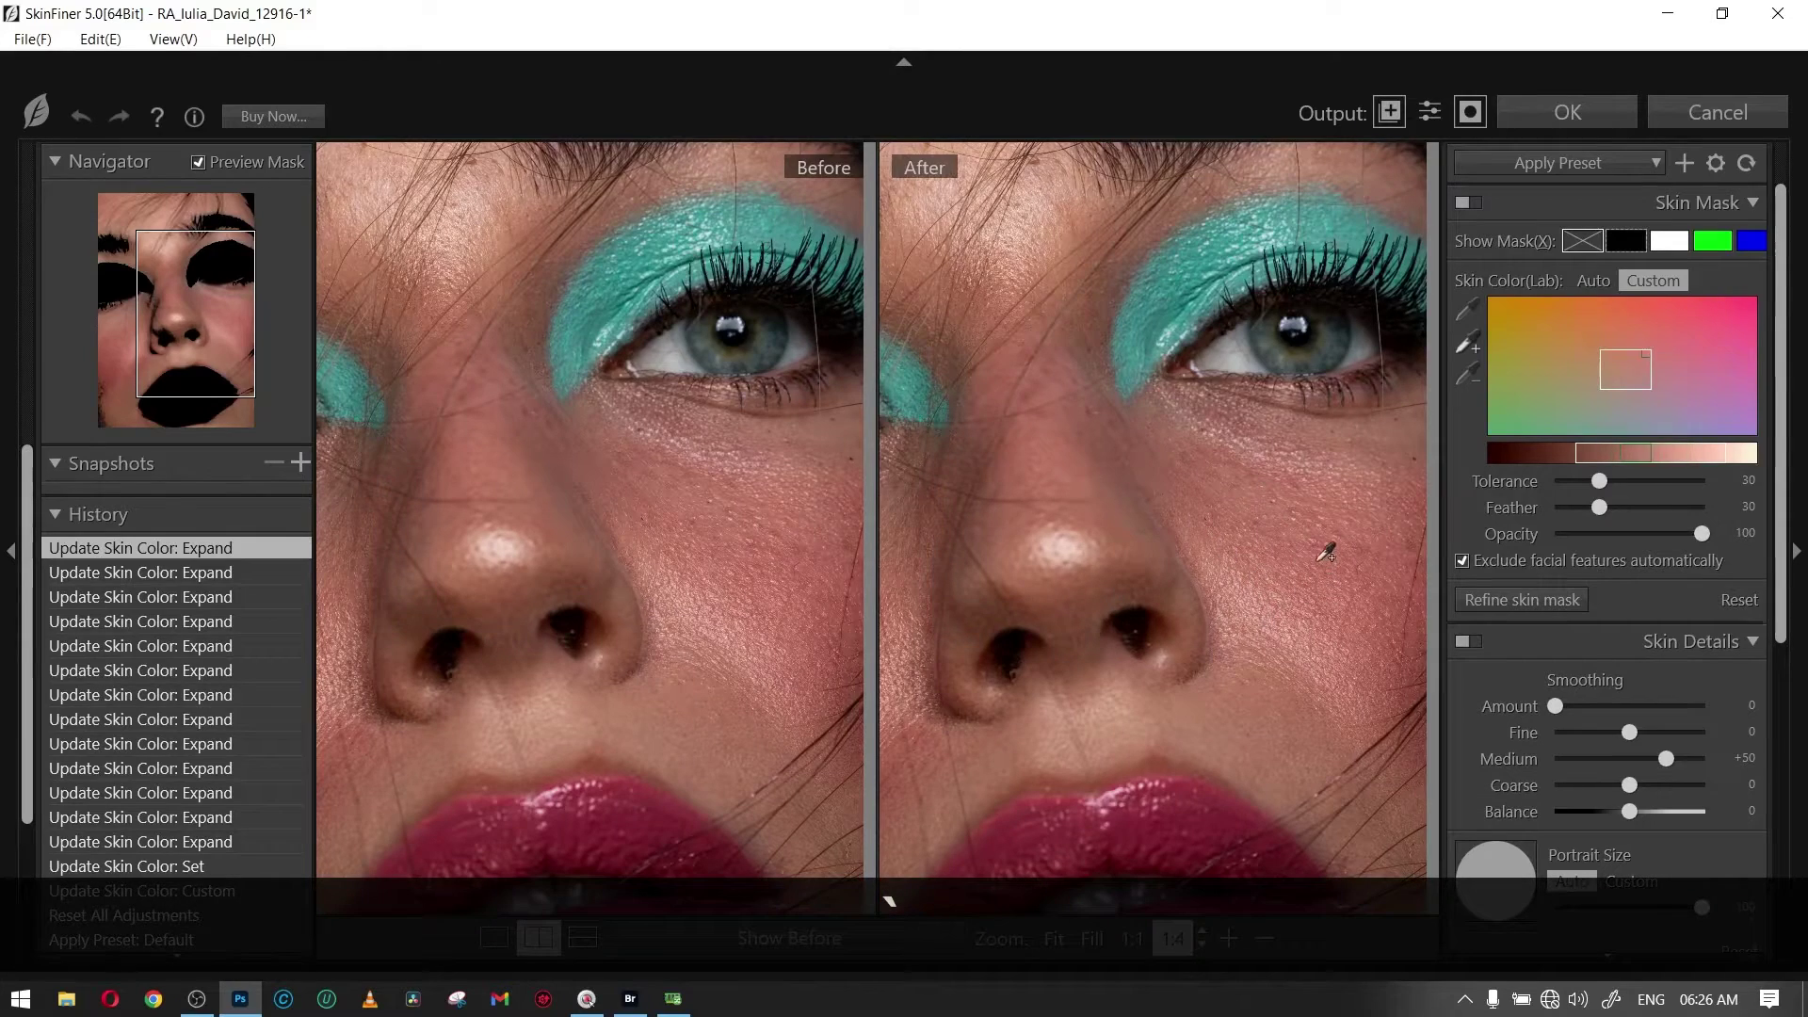
click(1360, 580)
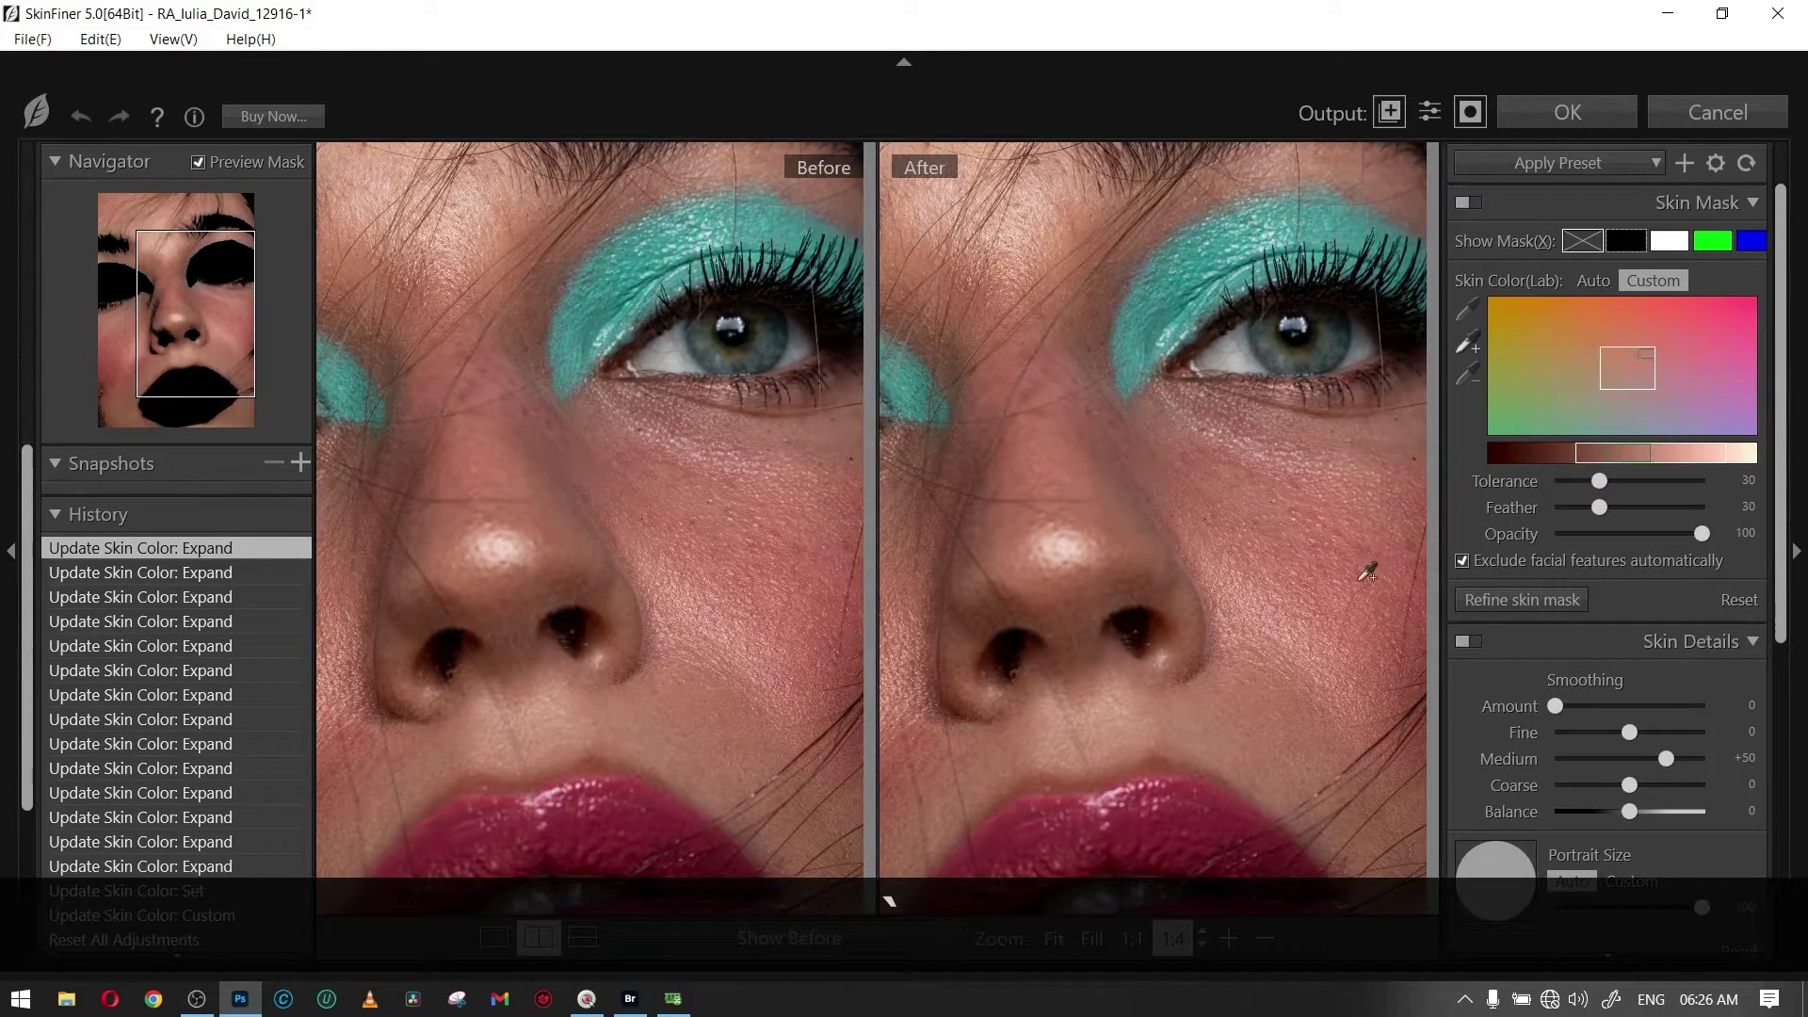
click(1283, 516)
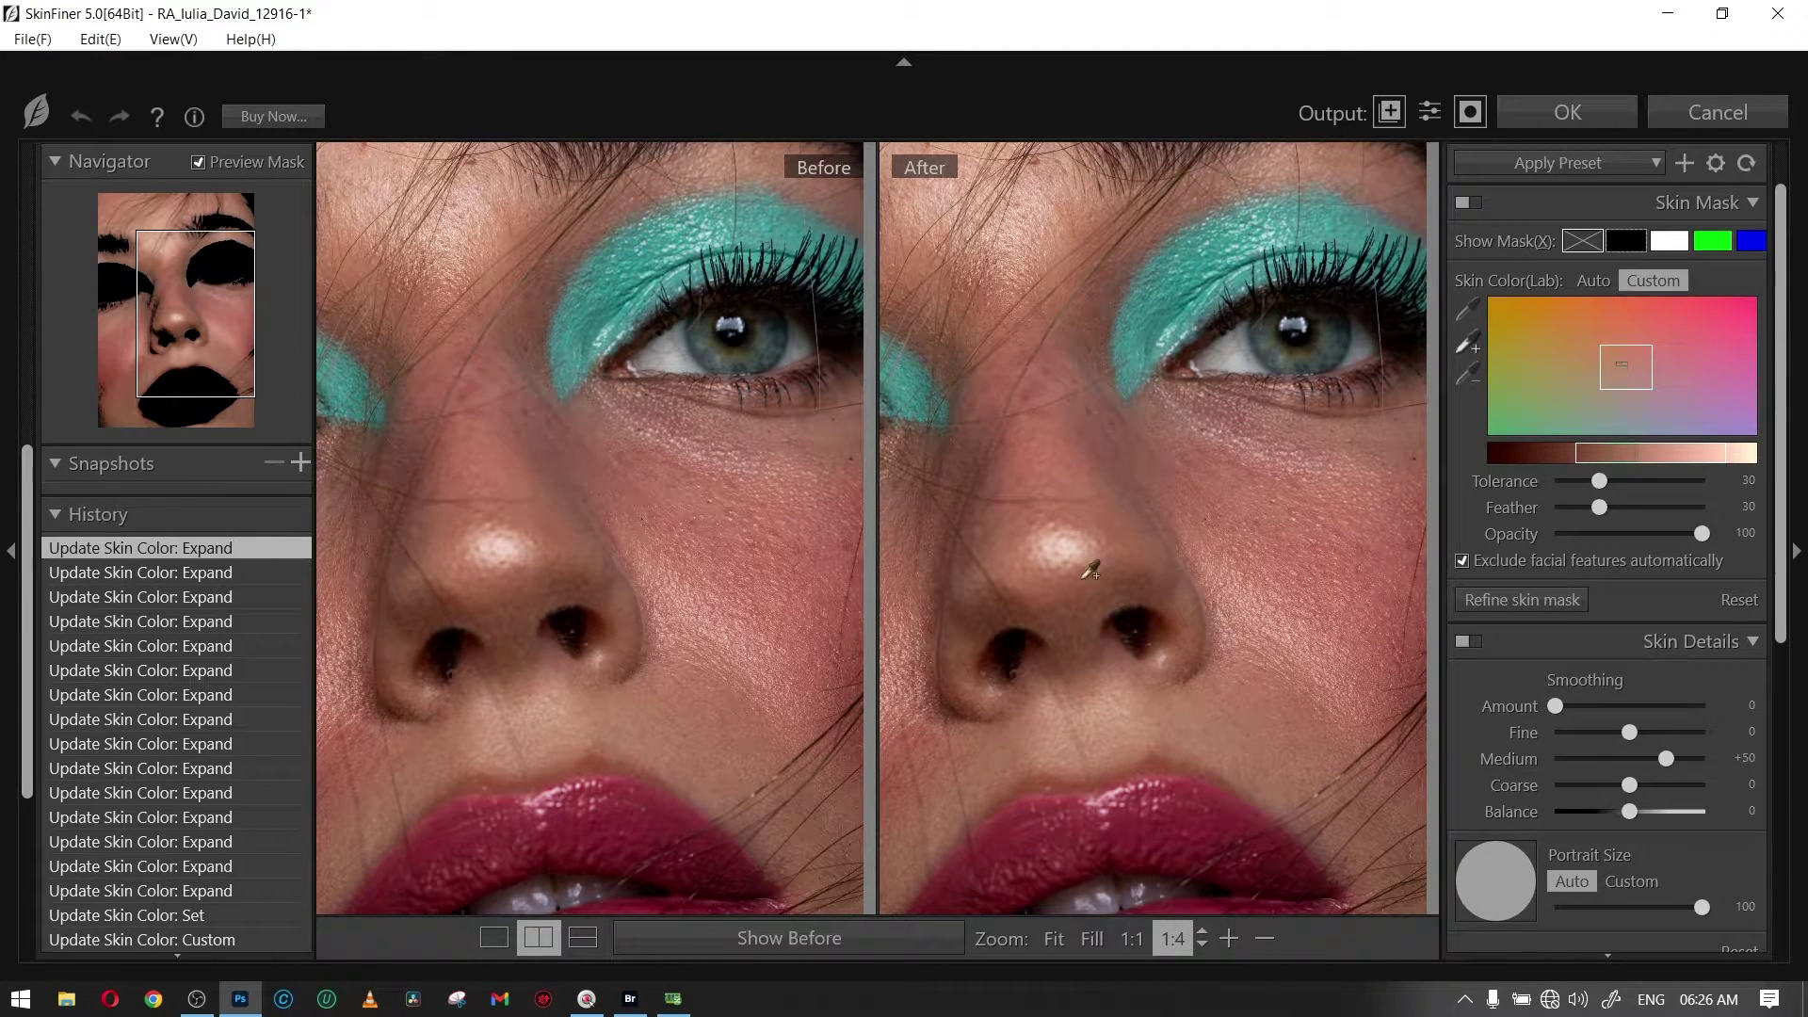
click(1034, 576)
click(1320, 619)
click(1292, 713)
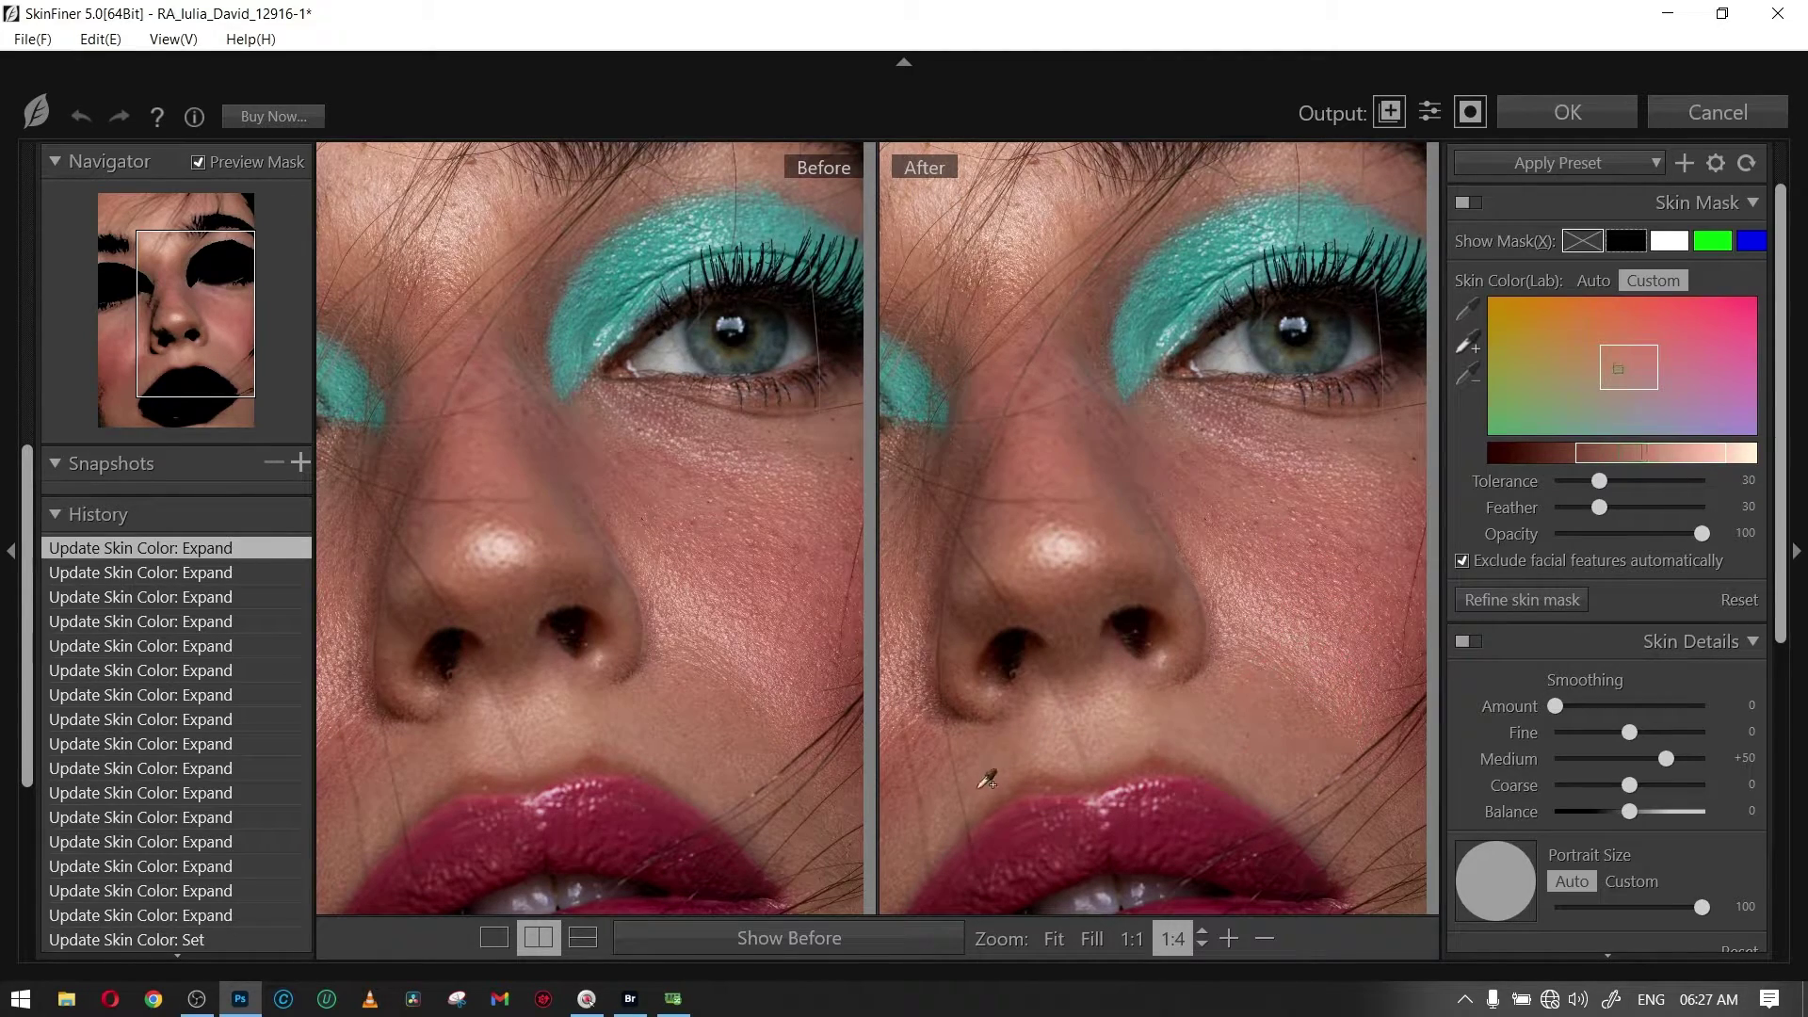
click(918, 745)
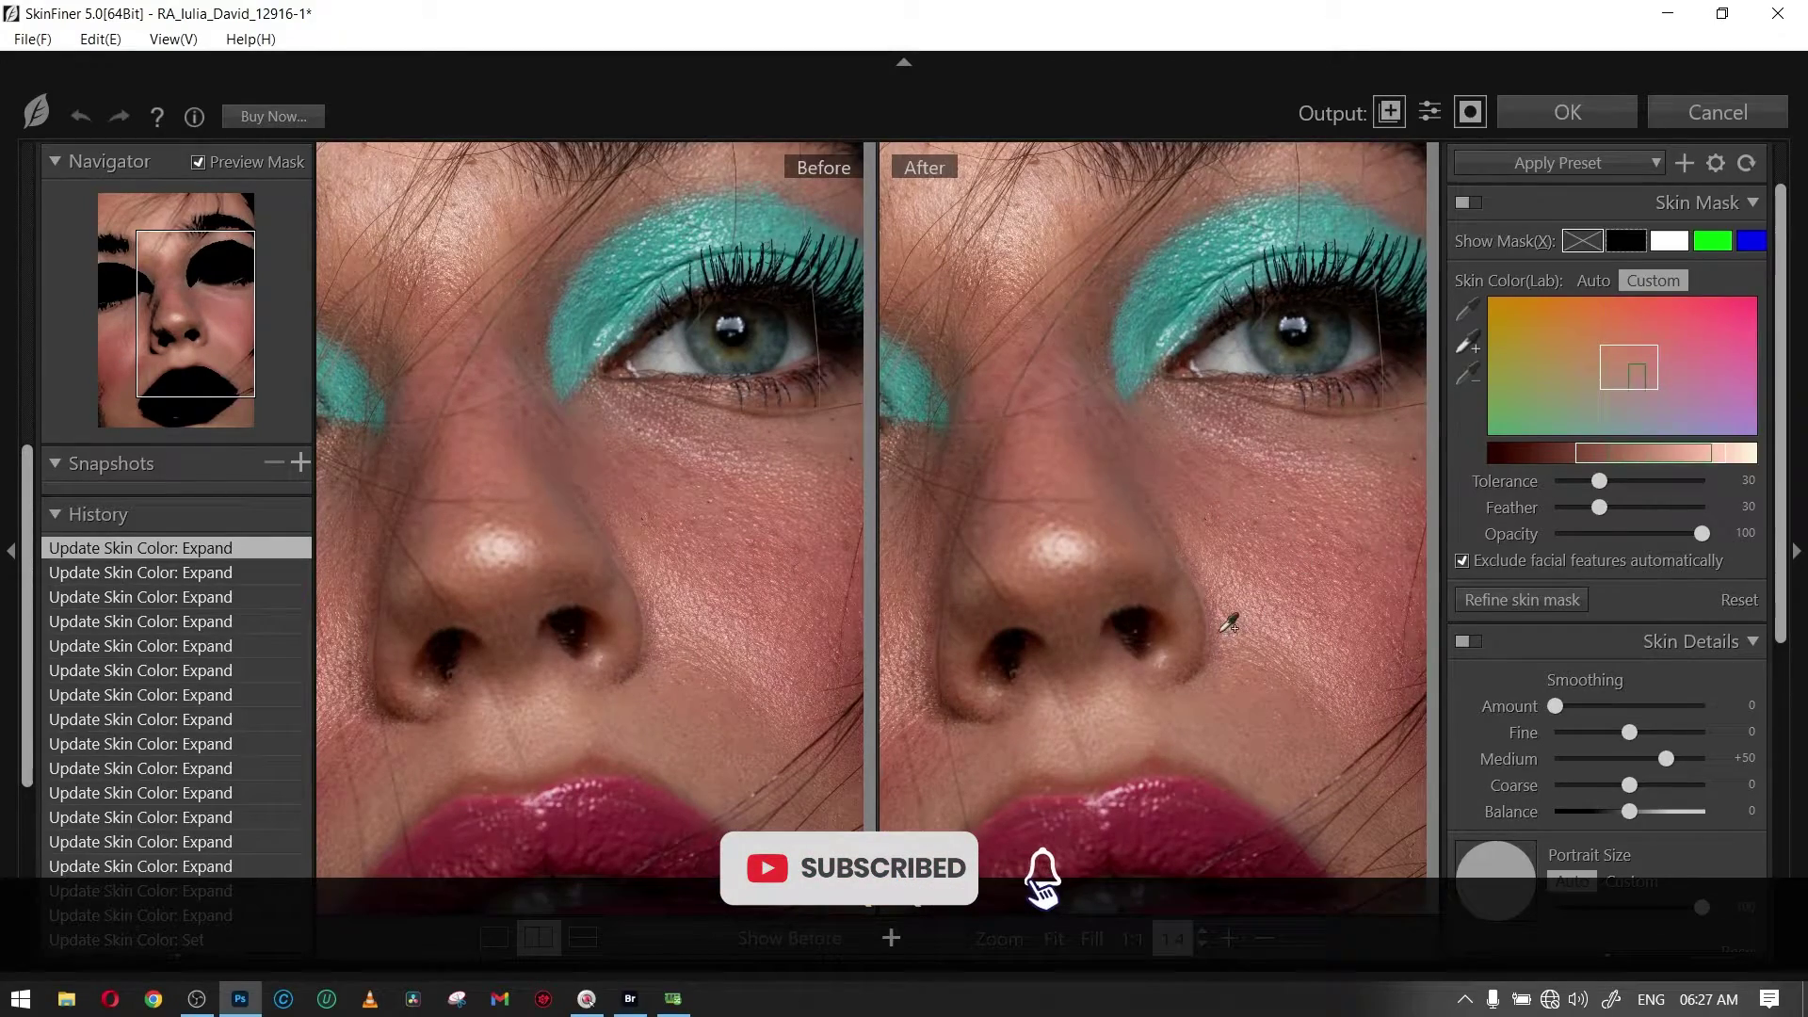
click(1224, 620)
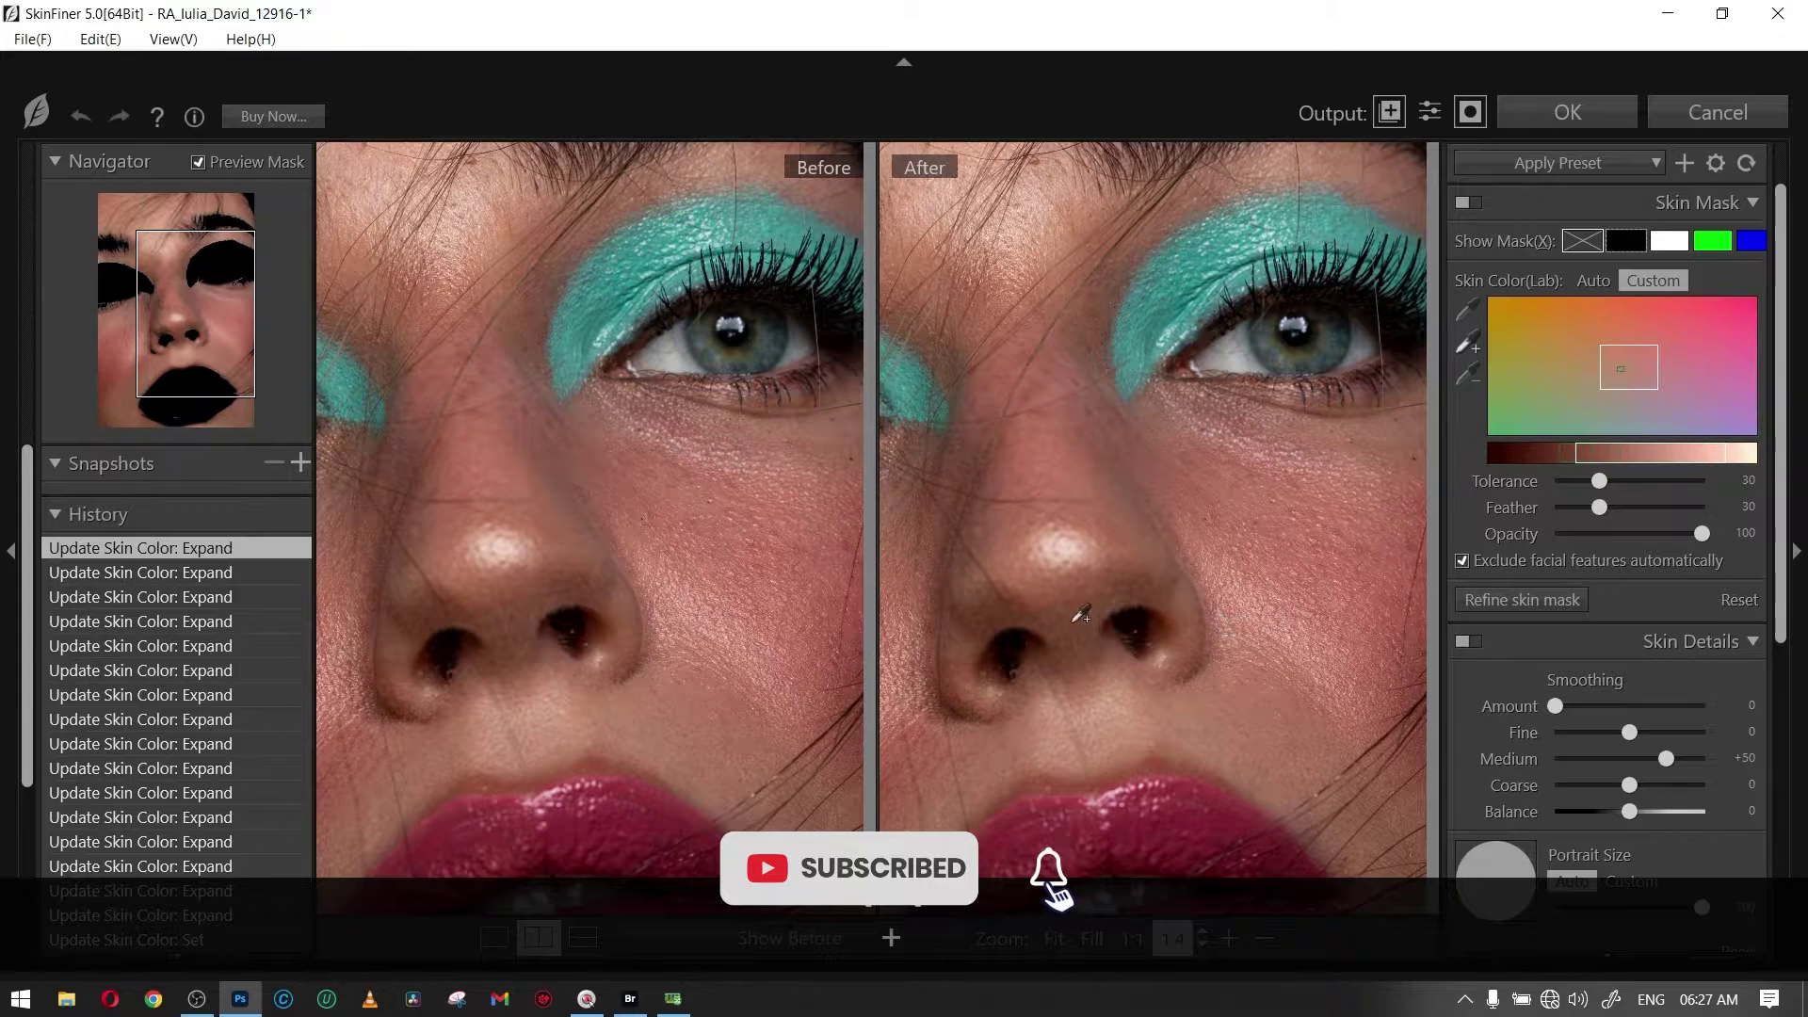
key(space)
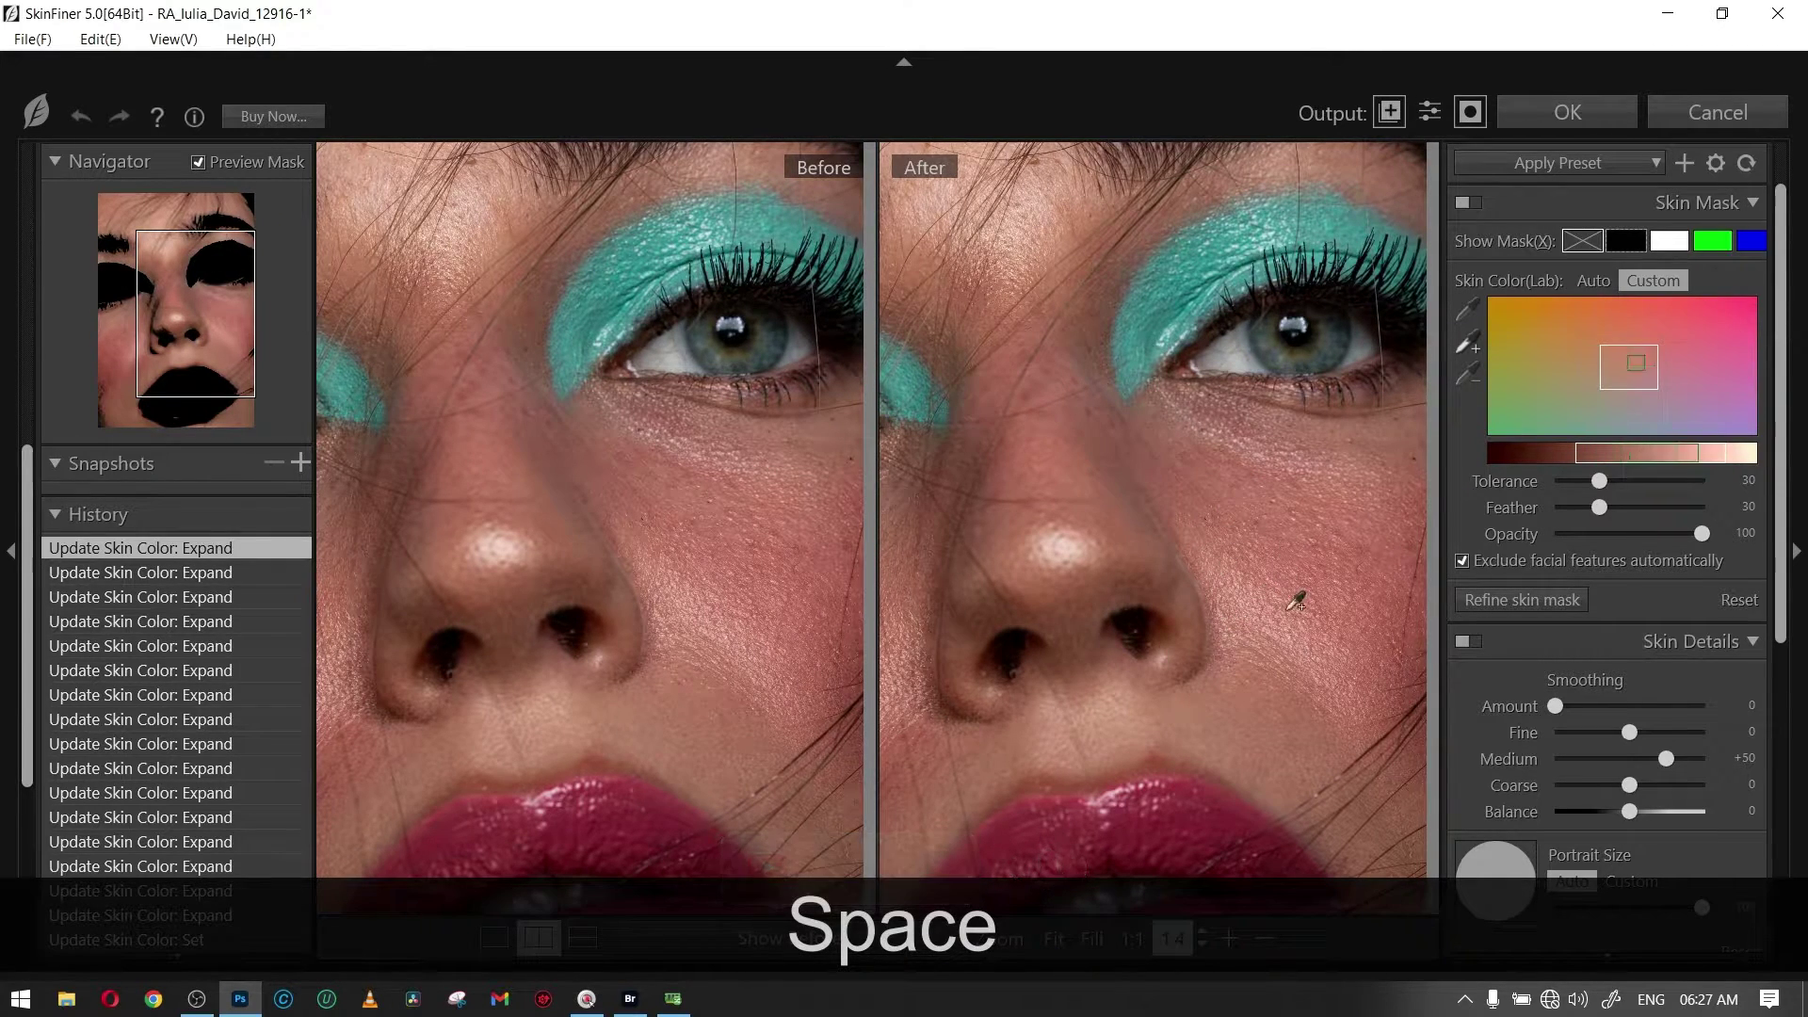
click(1286, 673)
click(1321, 555)
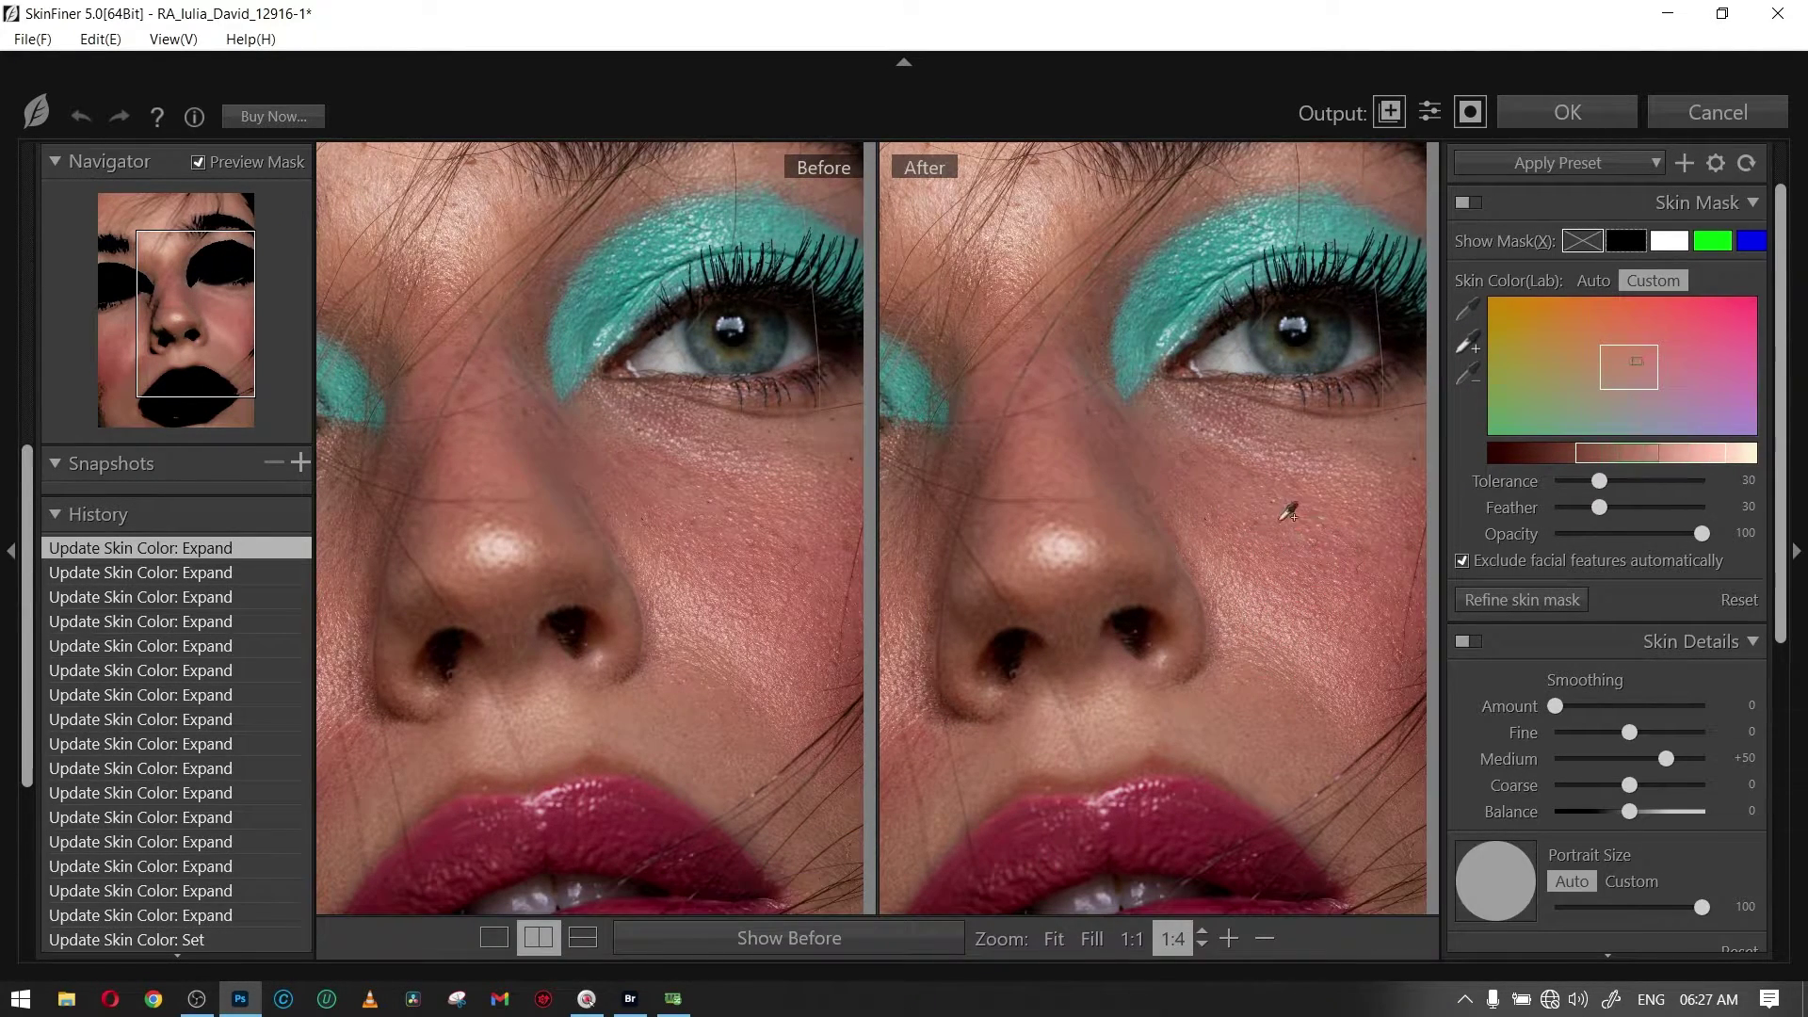
click(1323, 603)
Try higher Skin Mask tolerances, settle on 61, and feather the edges to 43.
mouse_move(1601, 481)
mouse_down()
mouse_move(1701, 495)
mouse_move(1656, 493)
mouse_up()
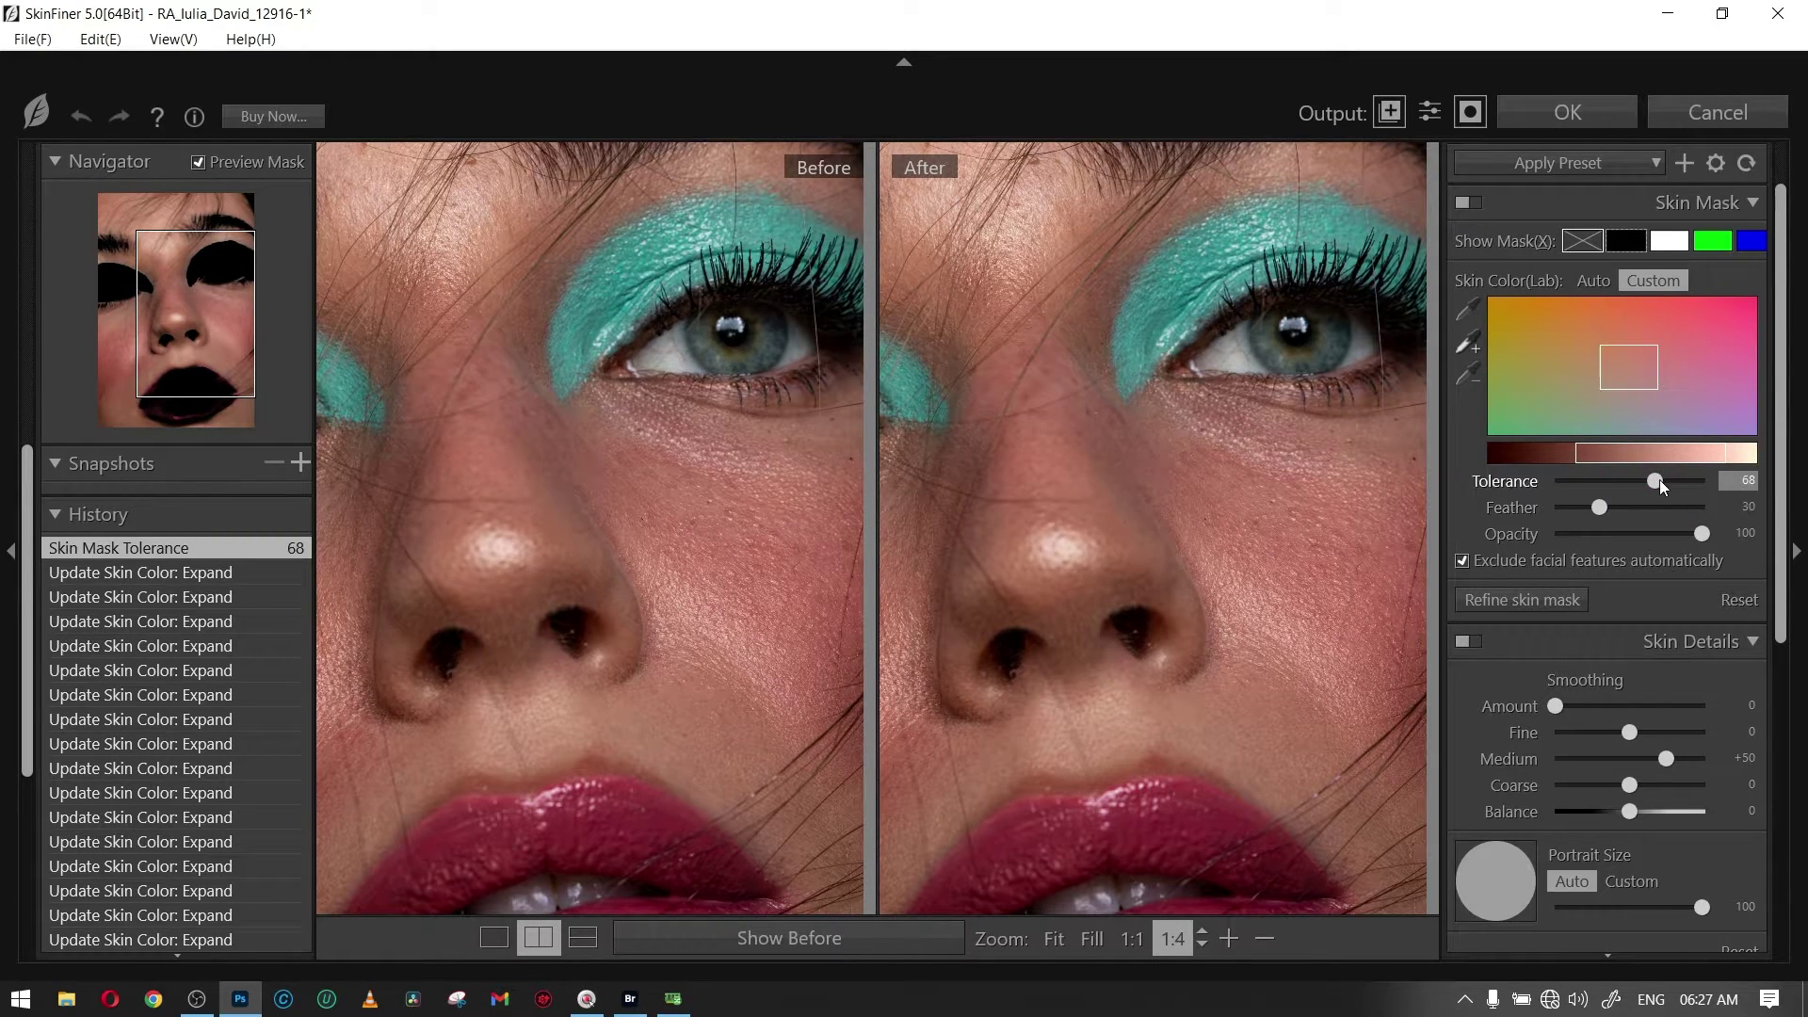
drag(1655, 481, 1679, 480)
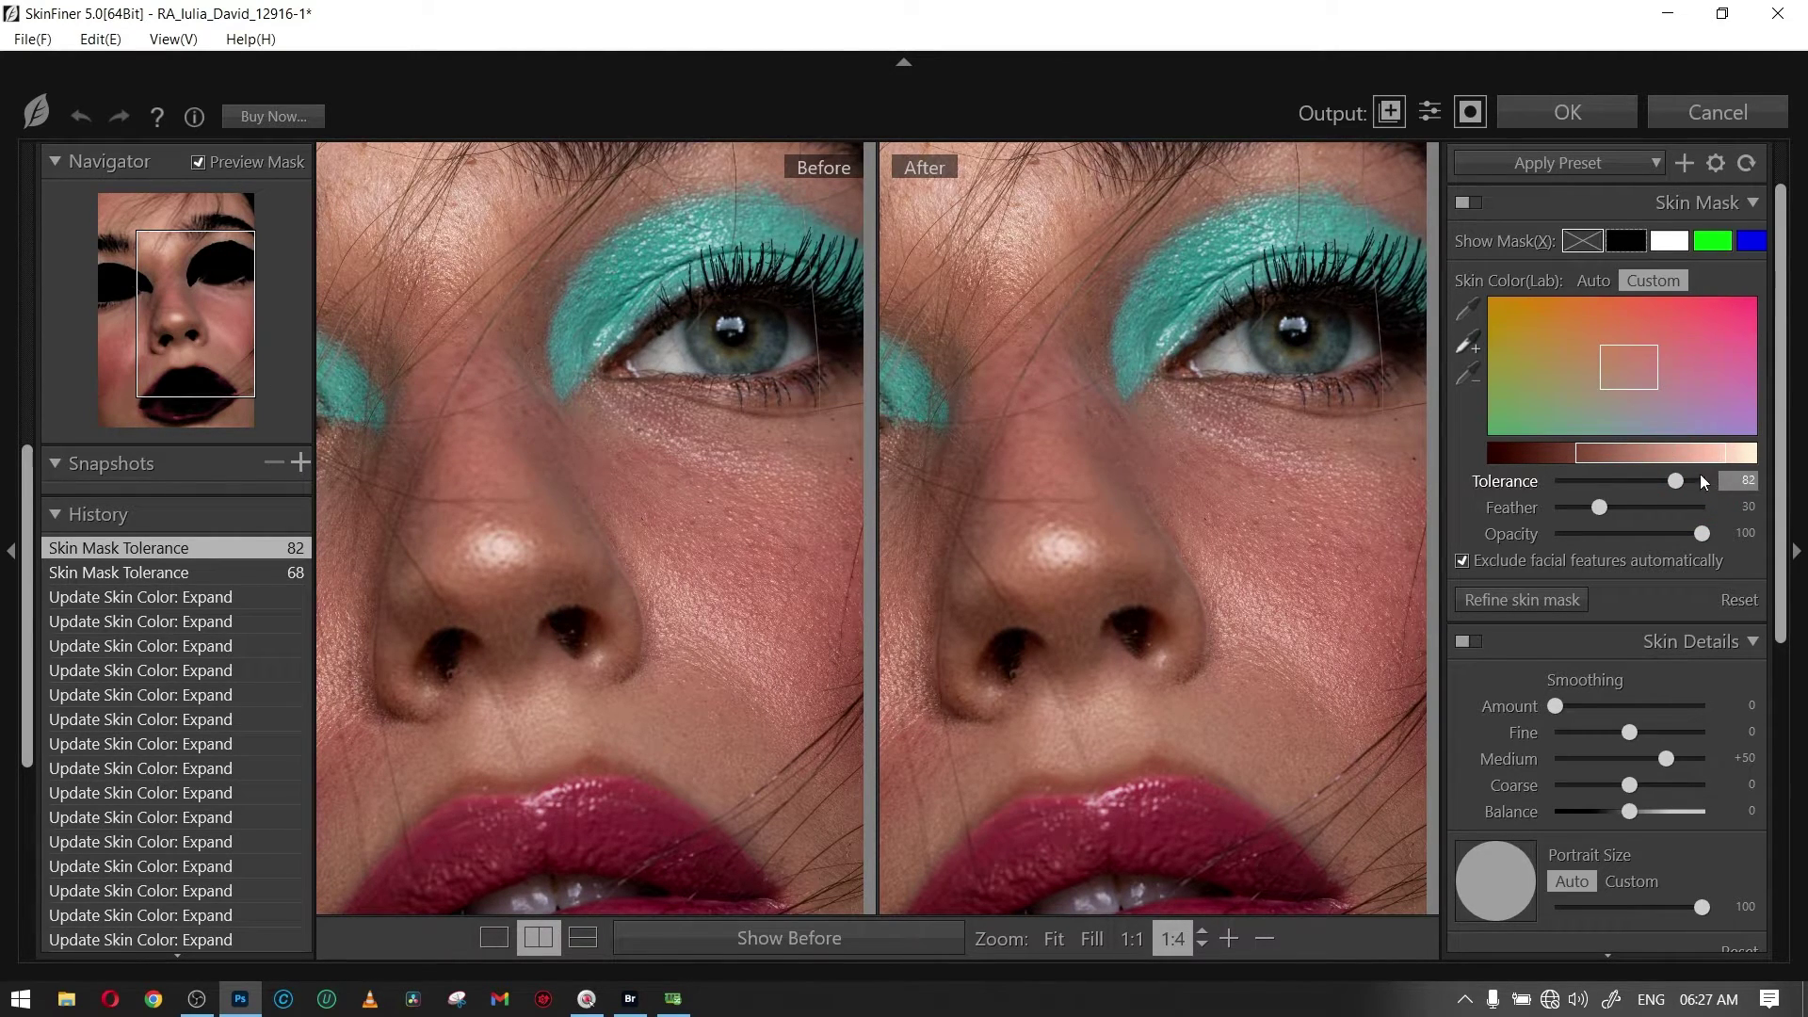
drag(1704, 482, 1706, 482)
click(1644, 482)
drag(1599, 506, 1618, 506)
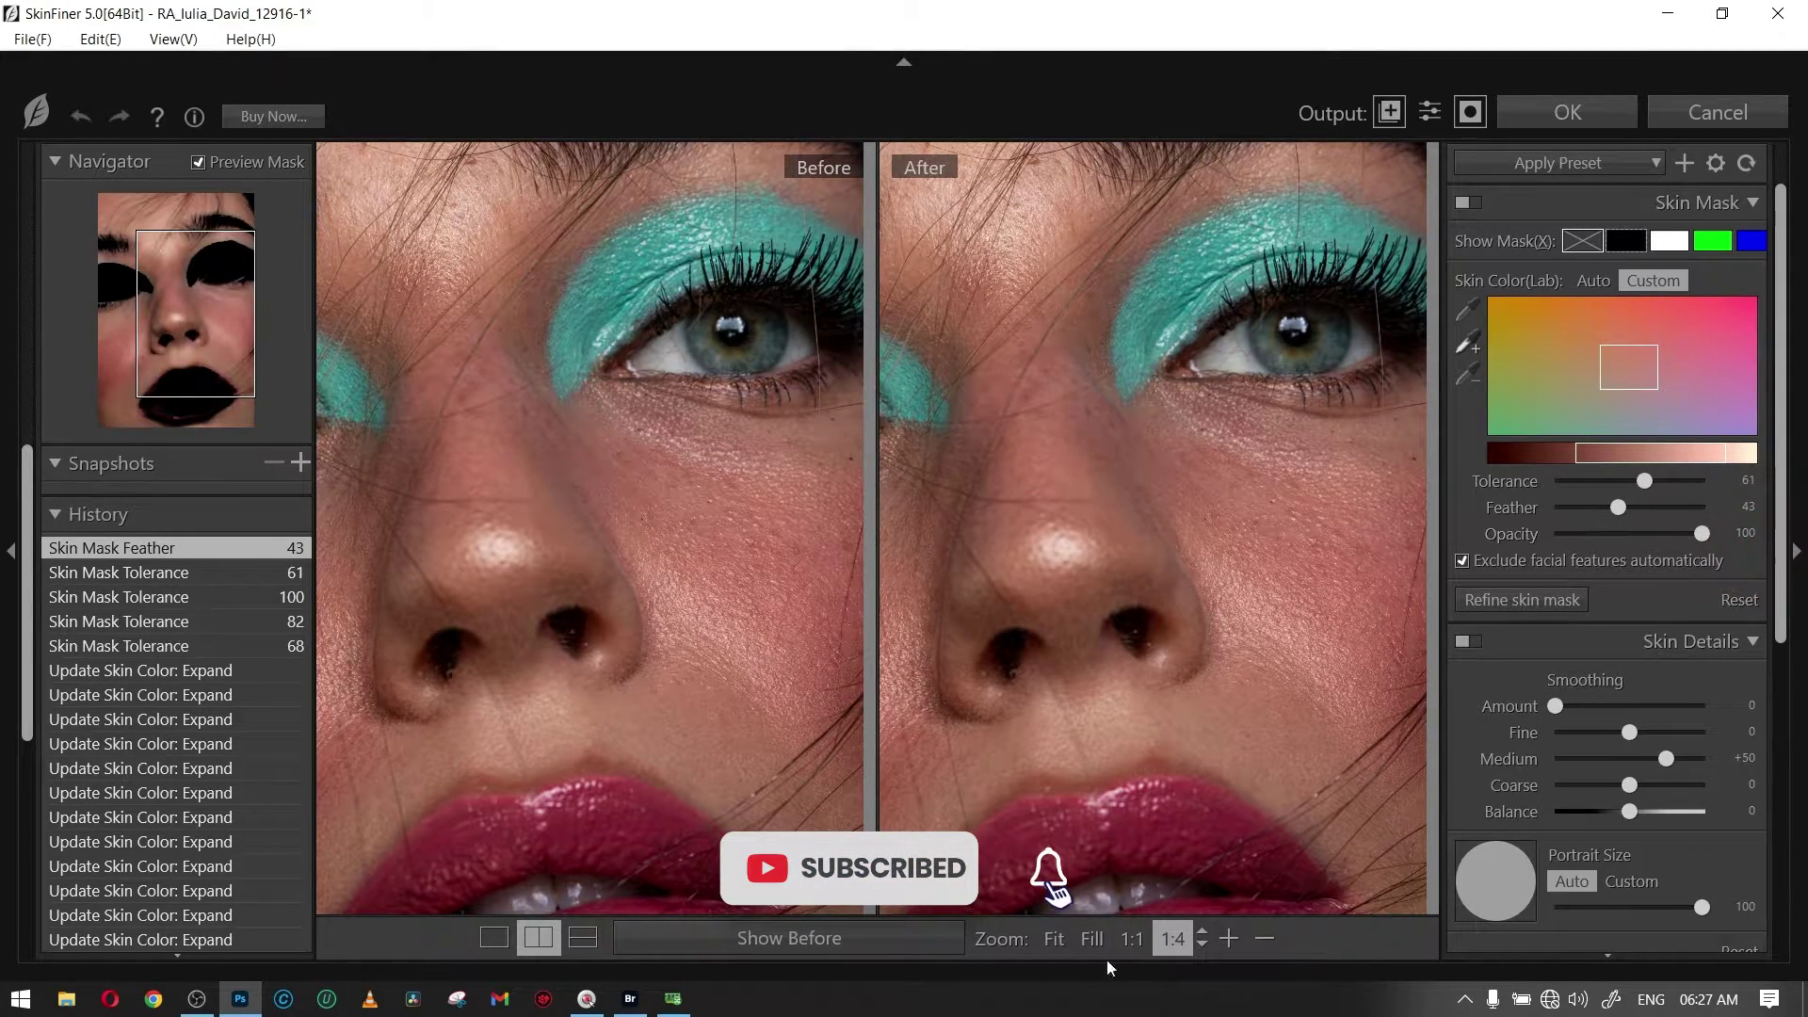
scroll(1537, 659, down, 3)
Set Smoothing Amount 100, Fine +100, Medium +92 and Coarse −66.
scroll(1537, 660, down, 3)
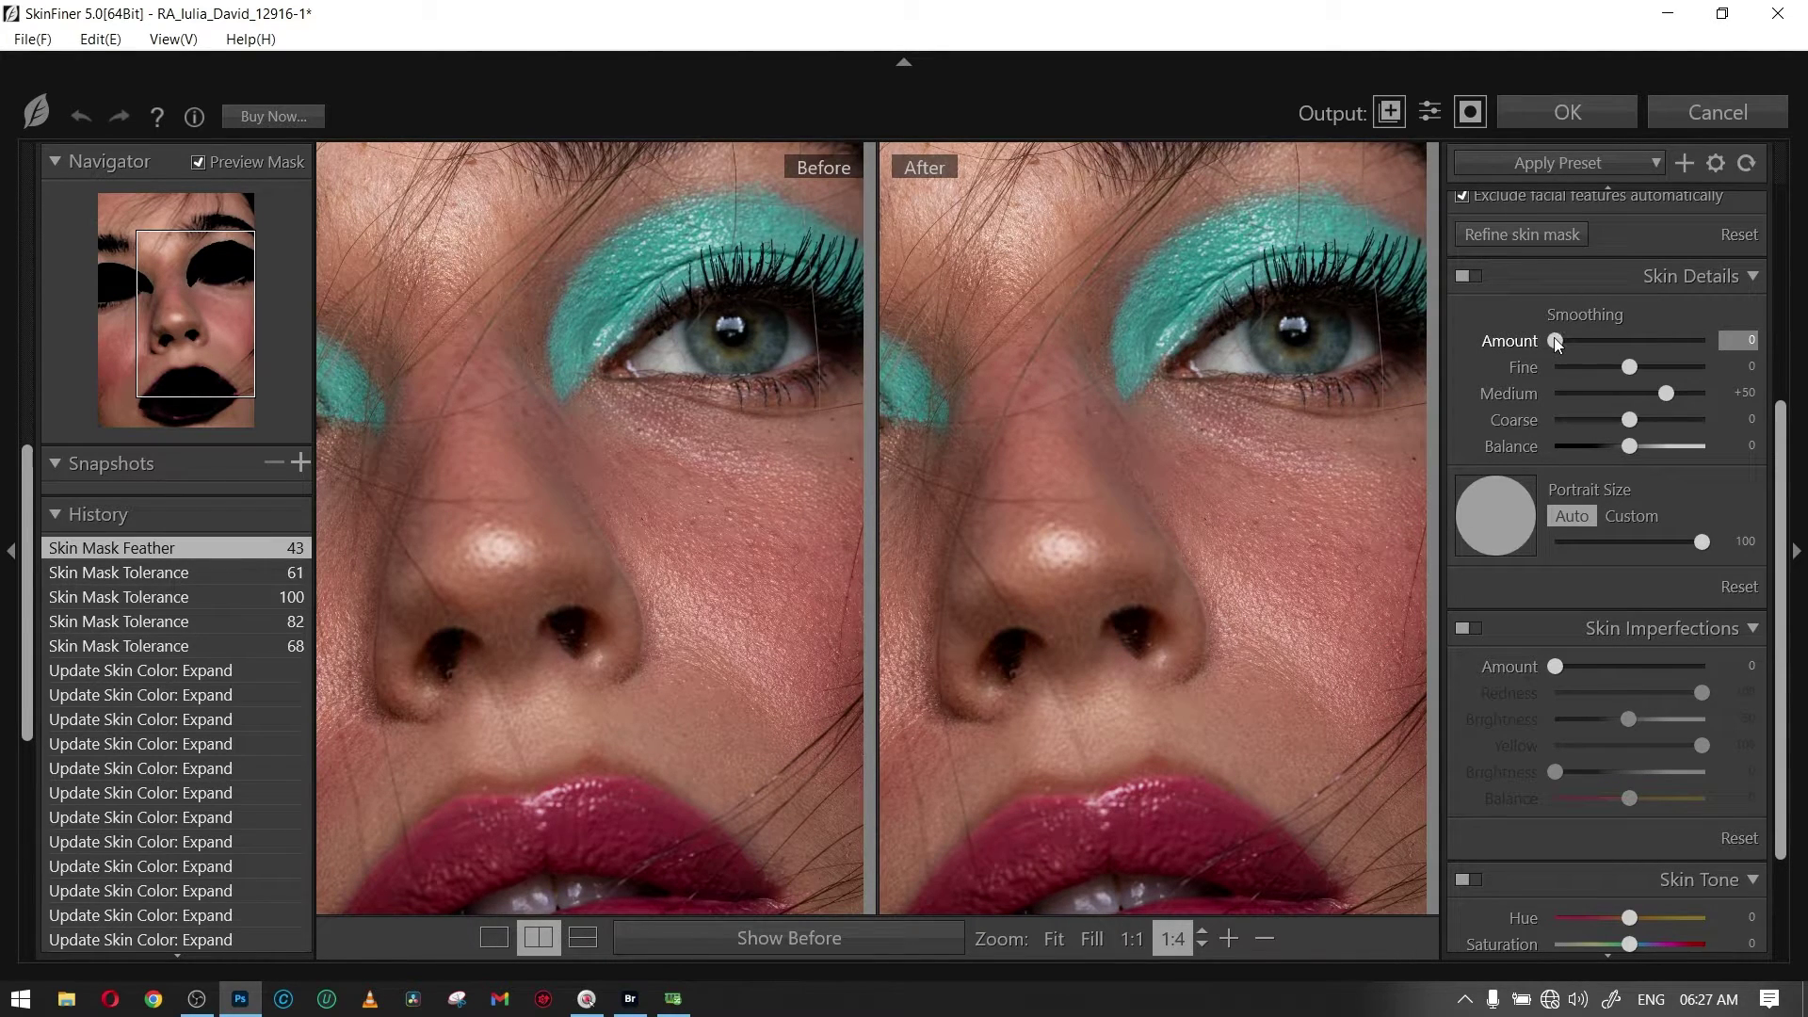
drag(1556, 340, 1683, 340)
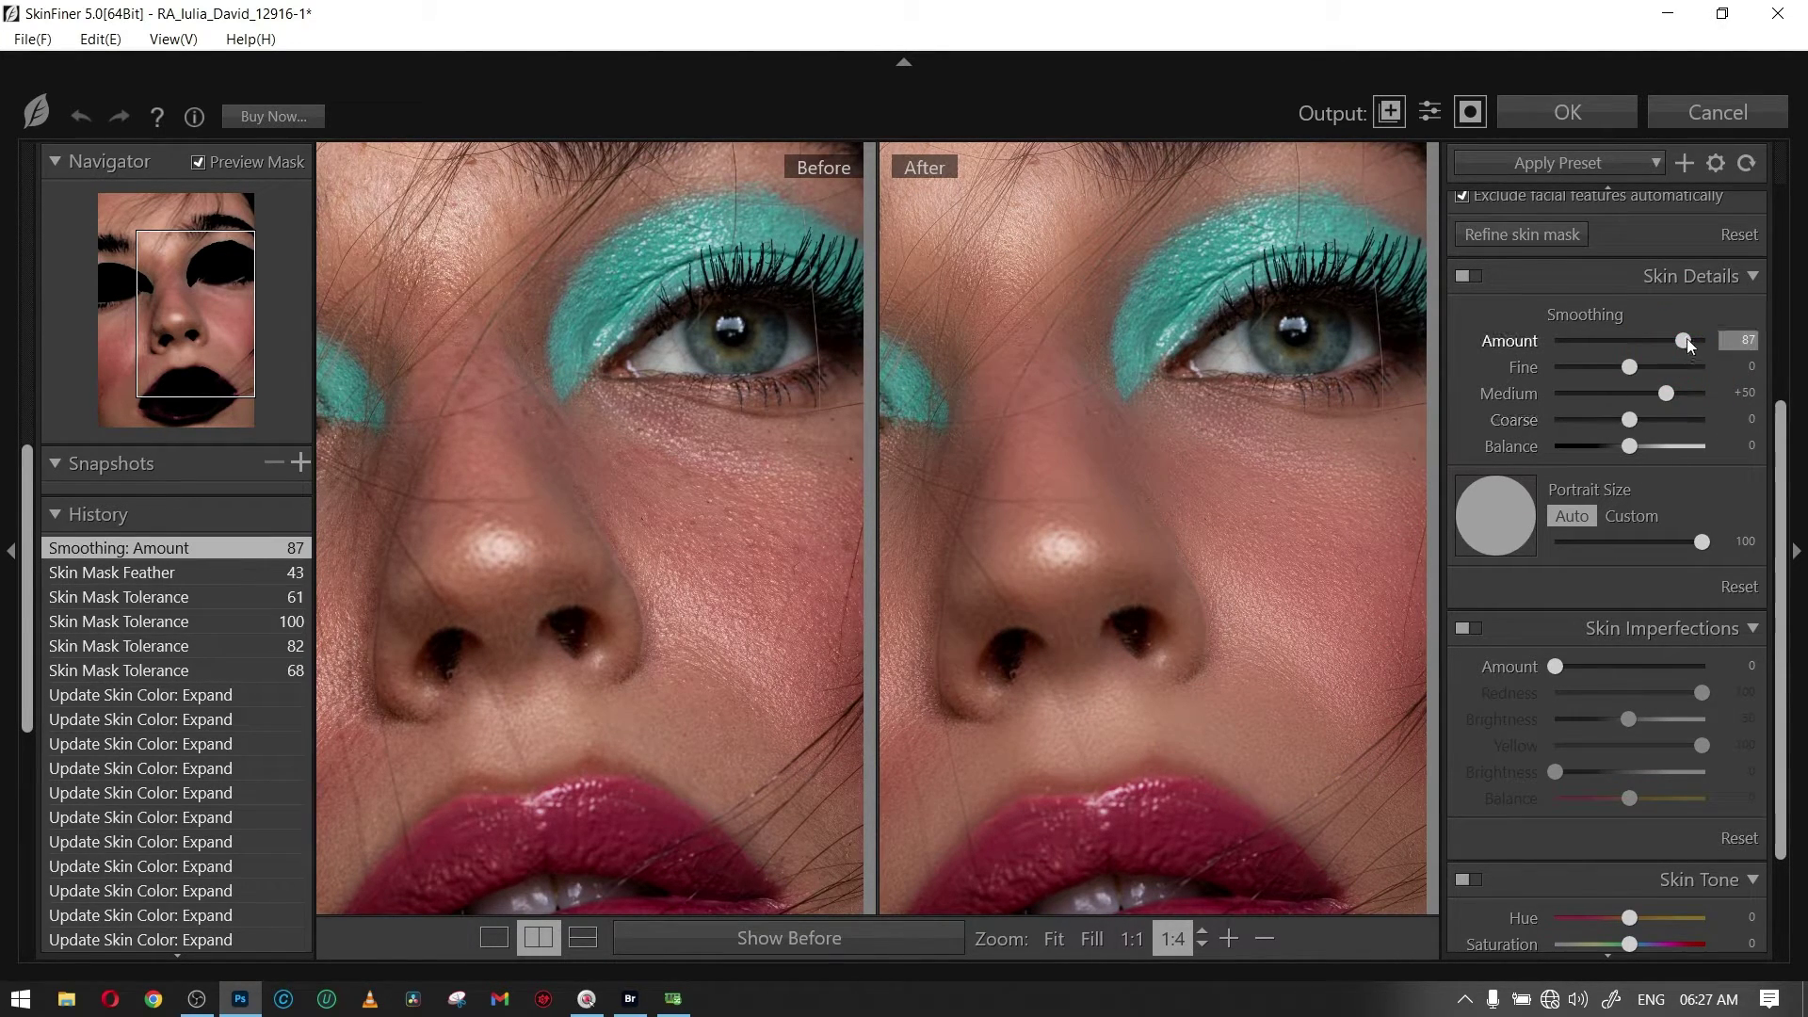
drag(1562, 352, 1644, 344)
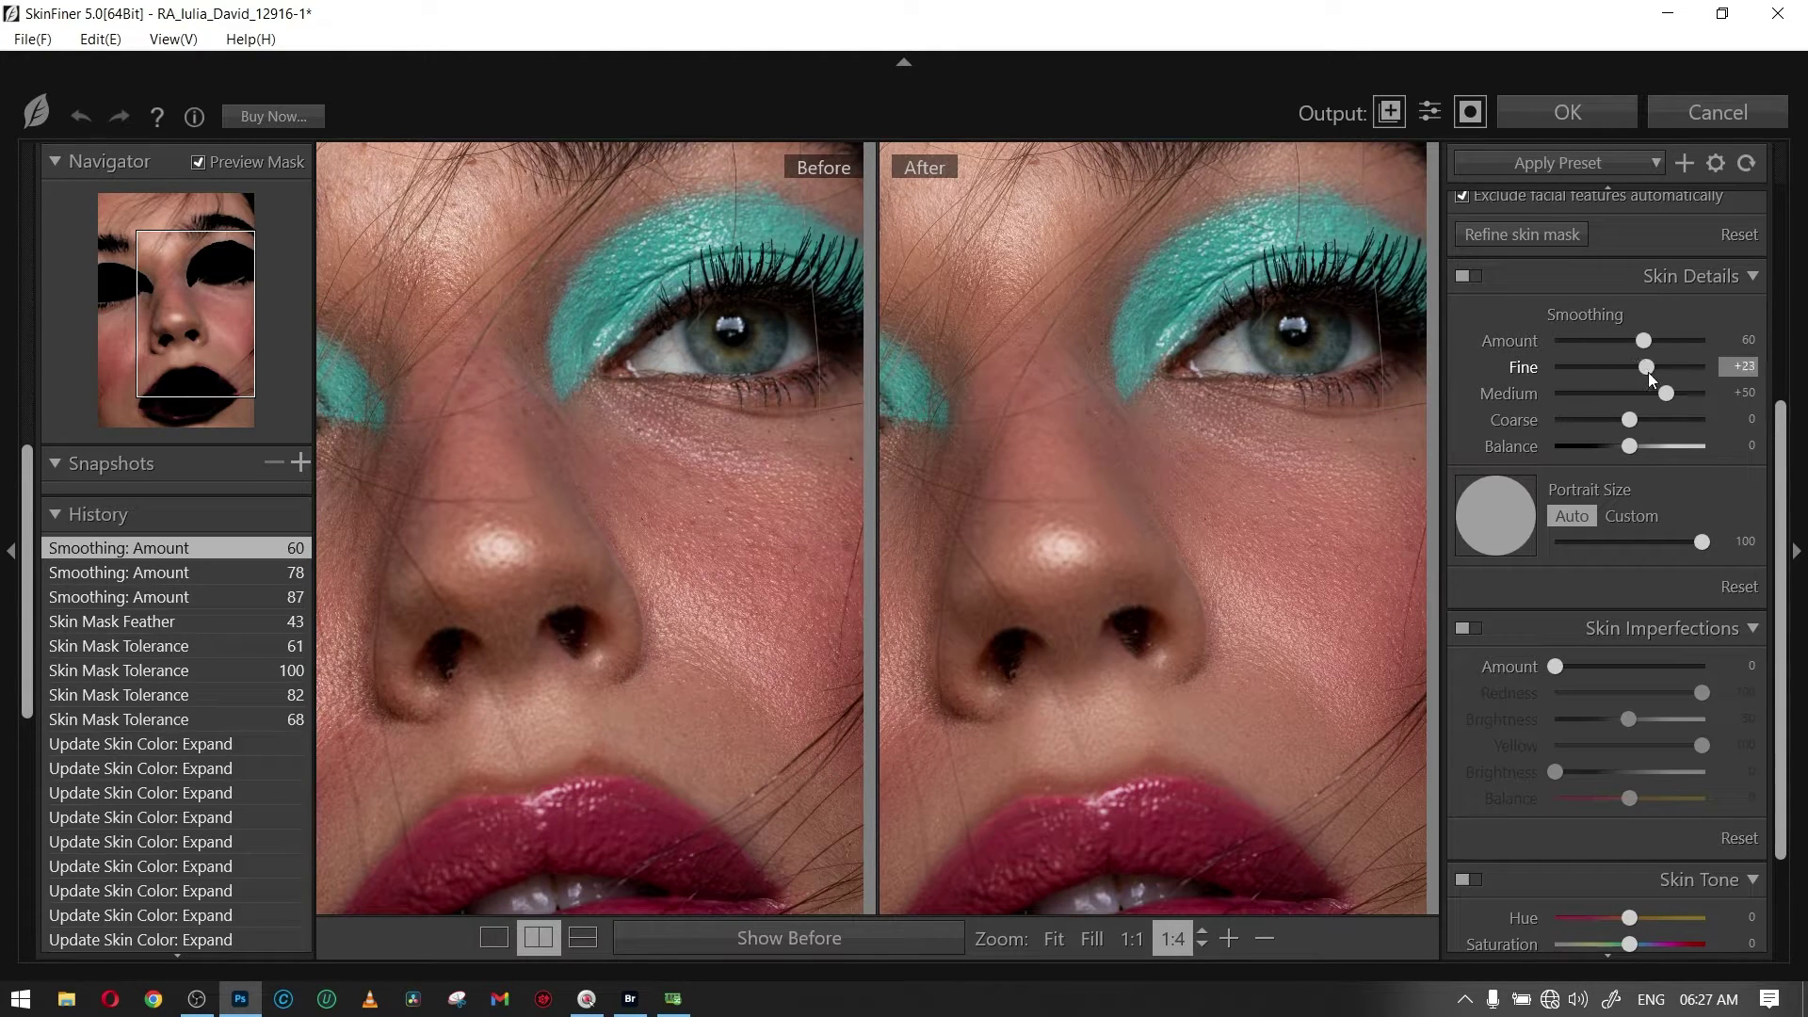
drag(1618, 375, 1682, 393)
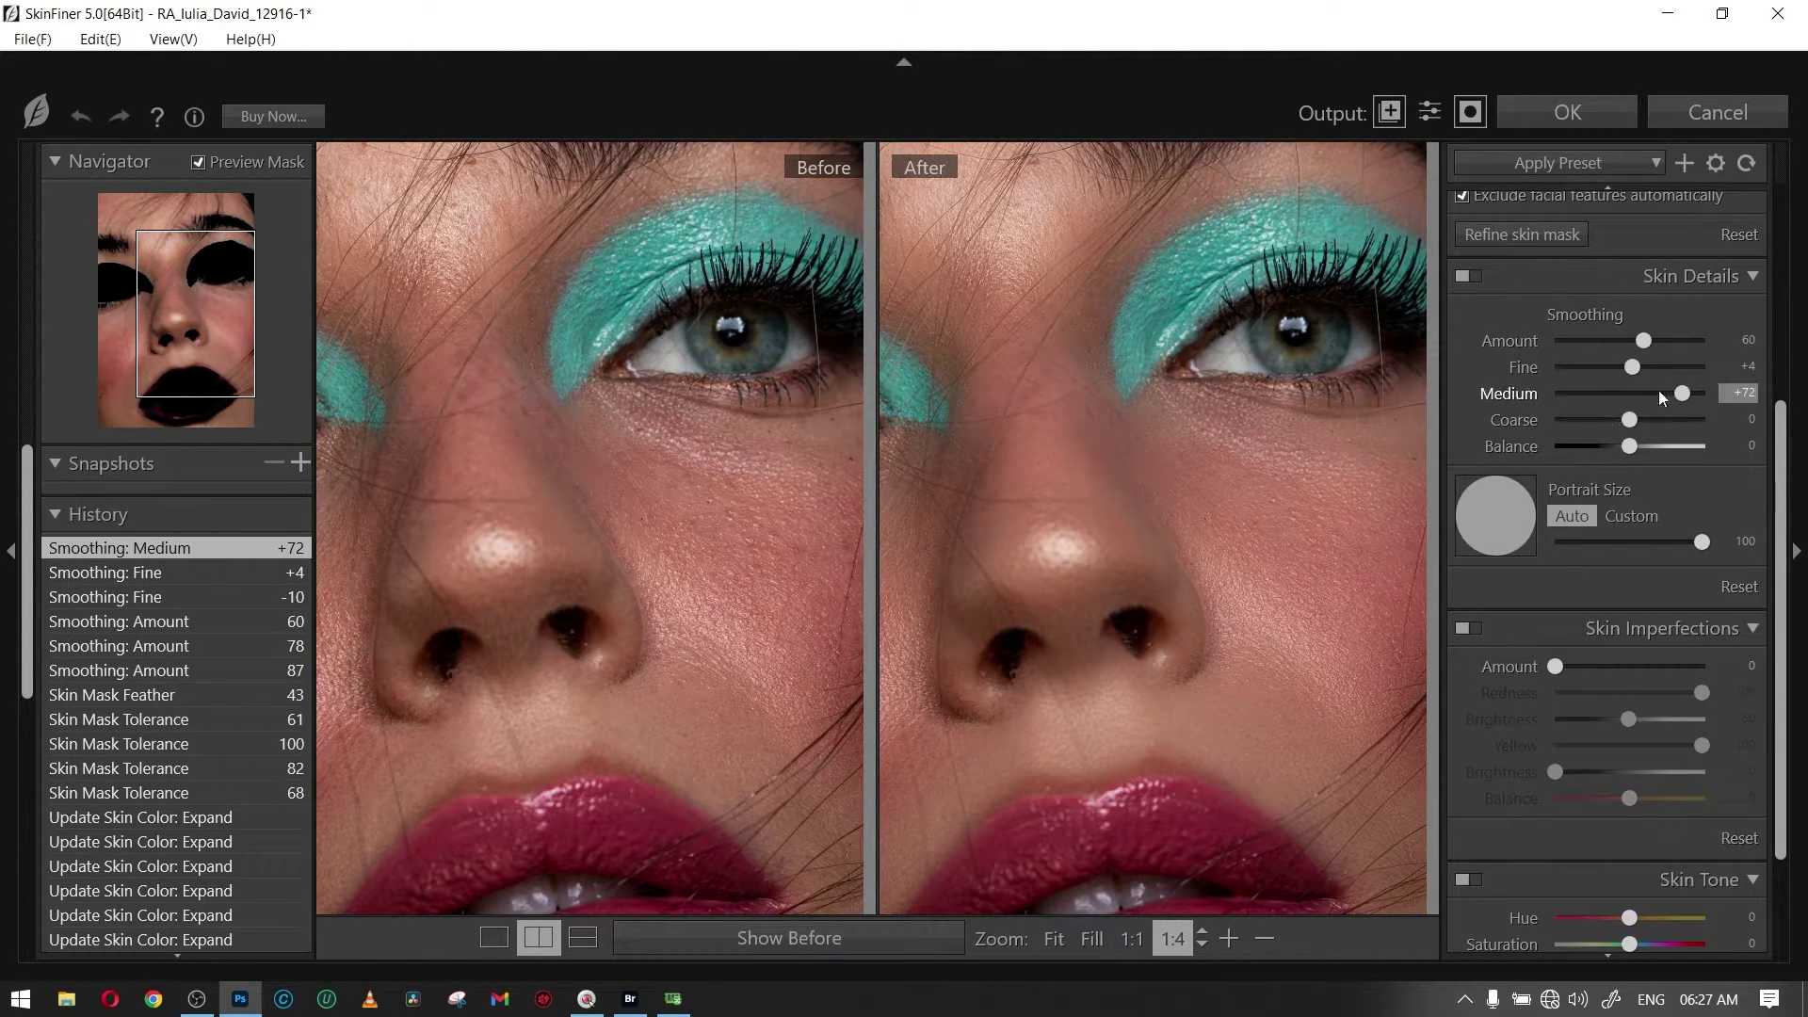
mouse_move(1628, 420)
mouse_down()
mouse_move(1693, 420)
mouse_move(1643, 420)
mouse_move(1697, 393)
mouse_move(1697, 368)
mouse_up()
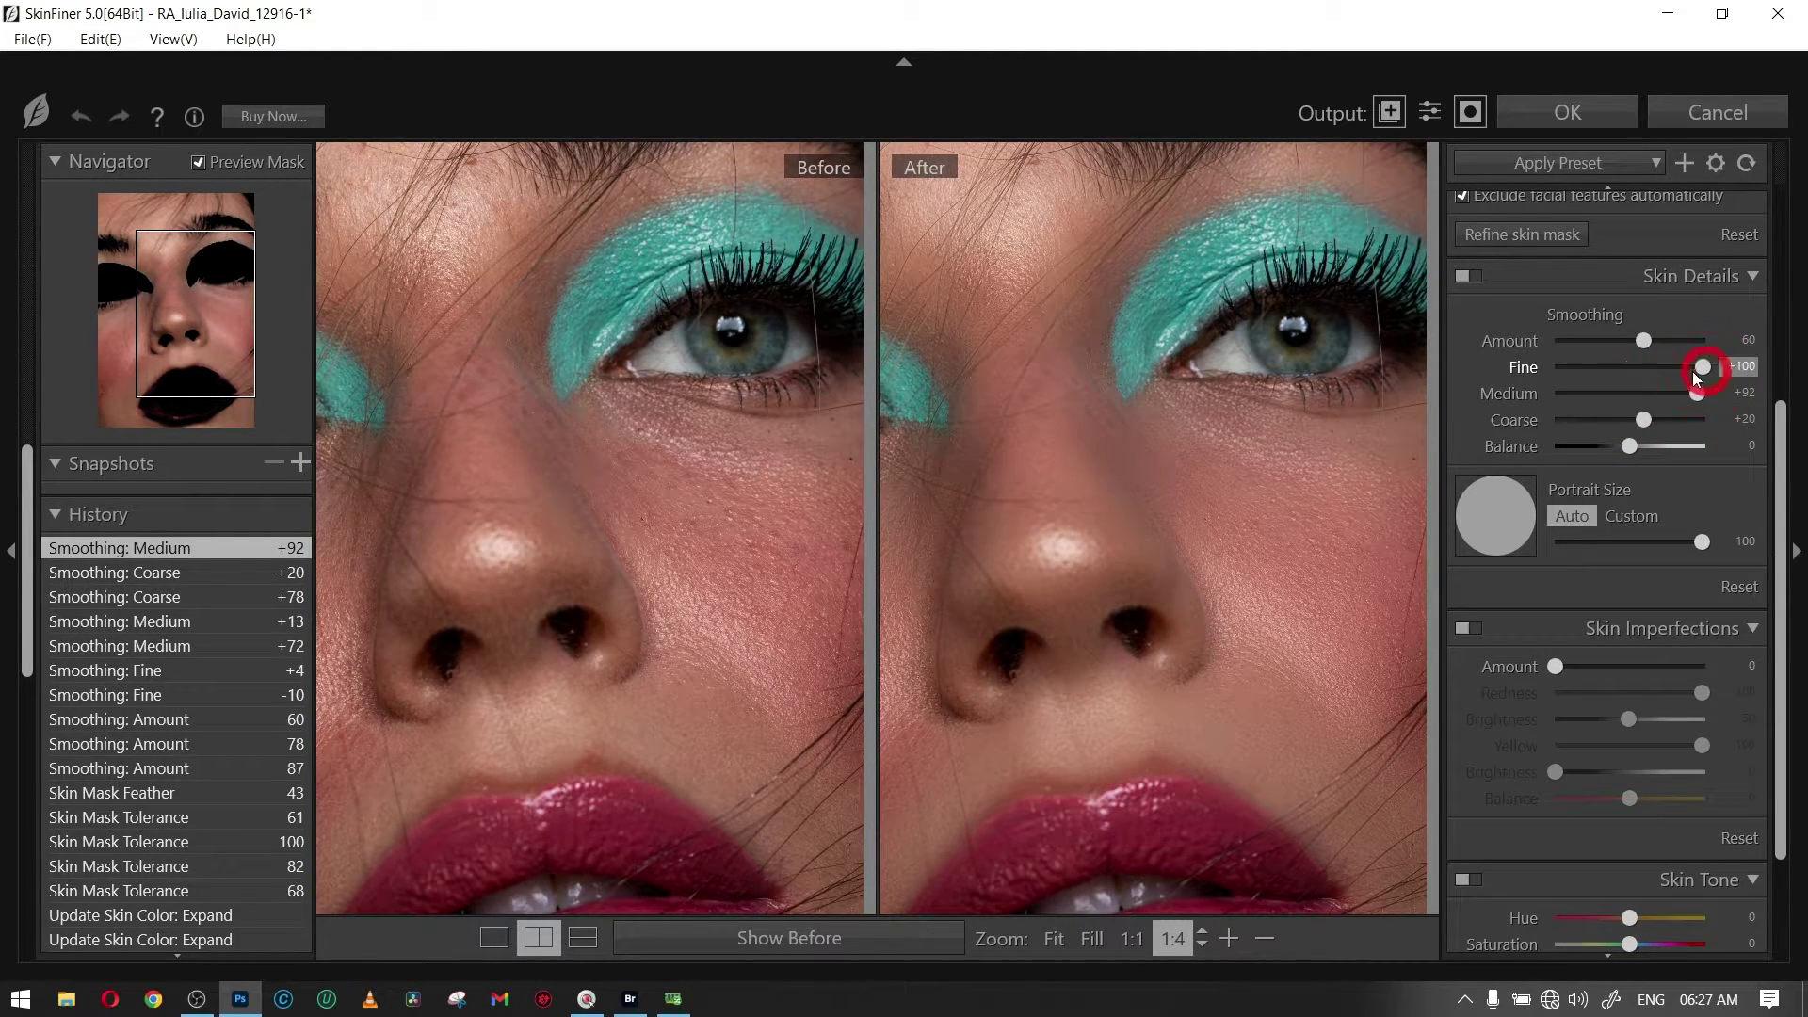
click(1719, 347)
text(100)
key(Return)
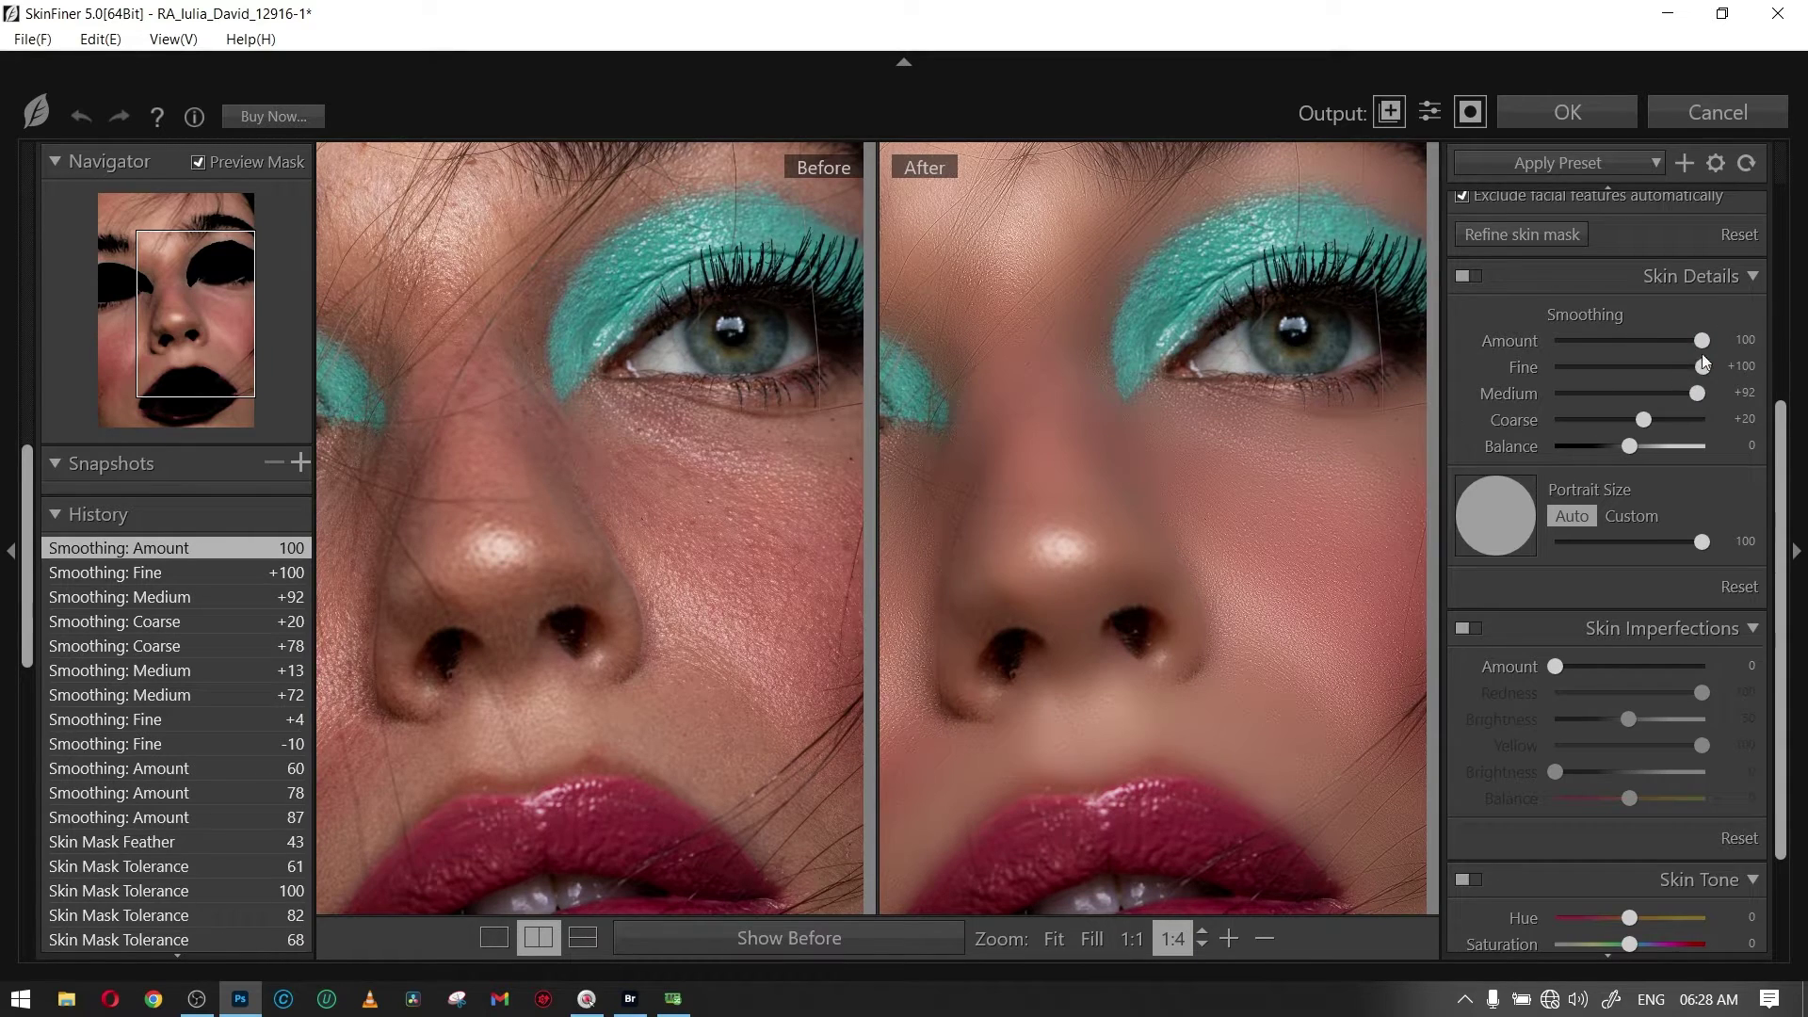
mouse_move(1643, 420)
mouse_down()
mouse_move(1565, 415)
mouse_move(1579, 420)
mouse_up()
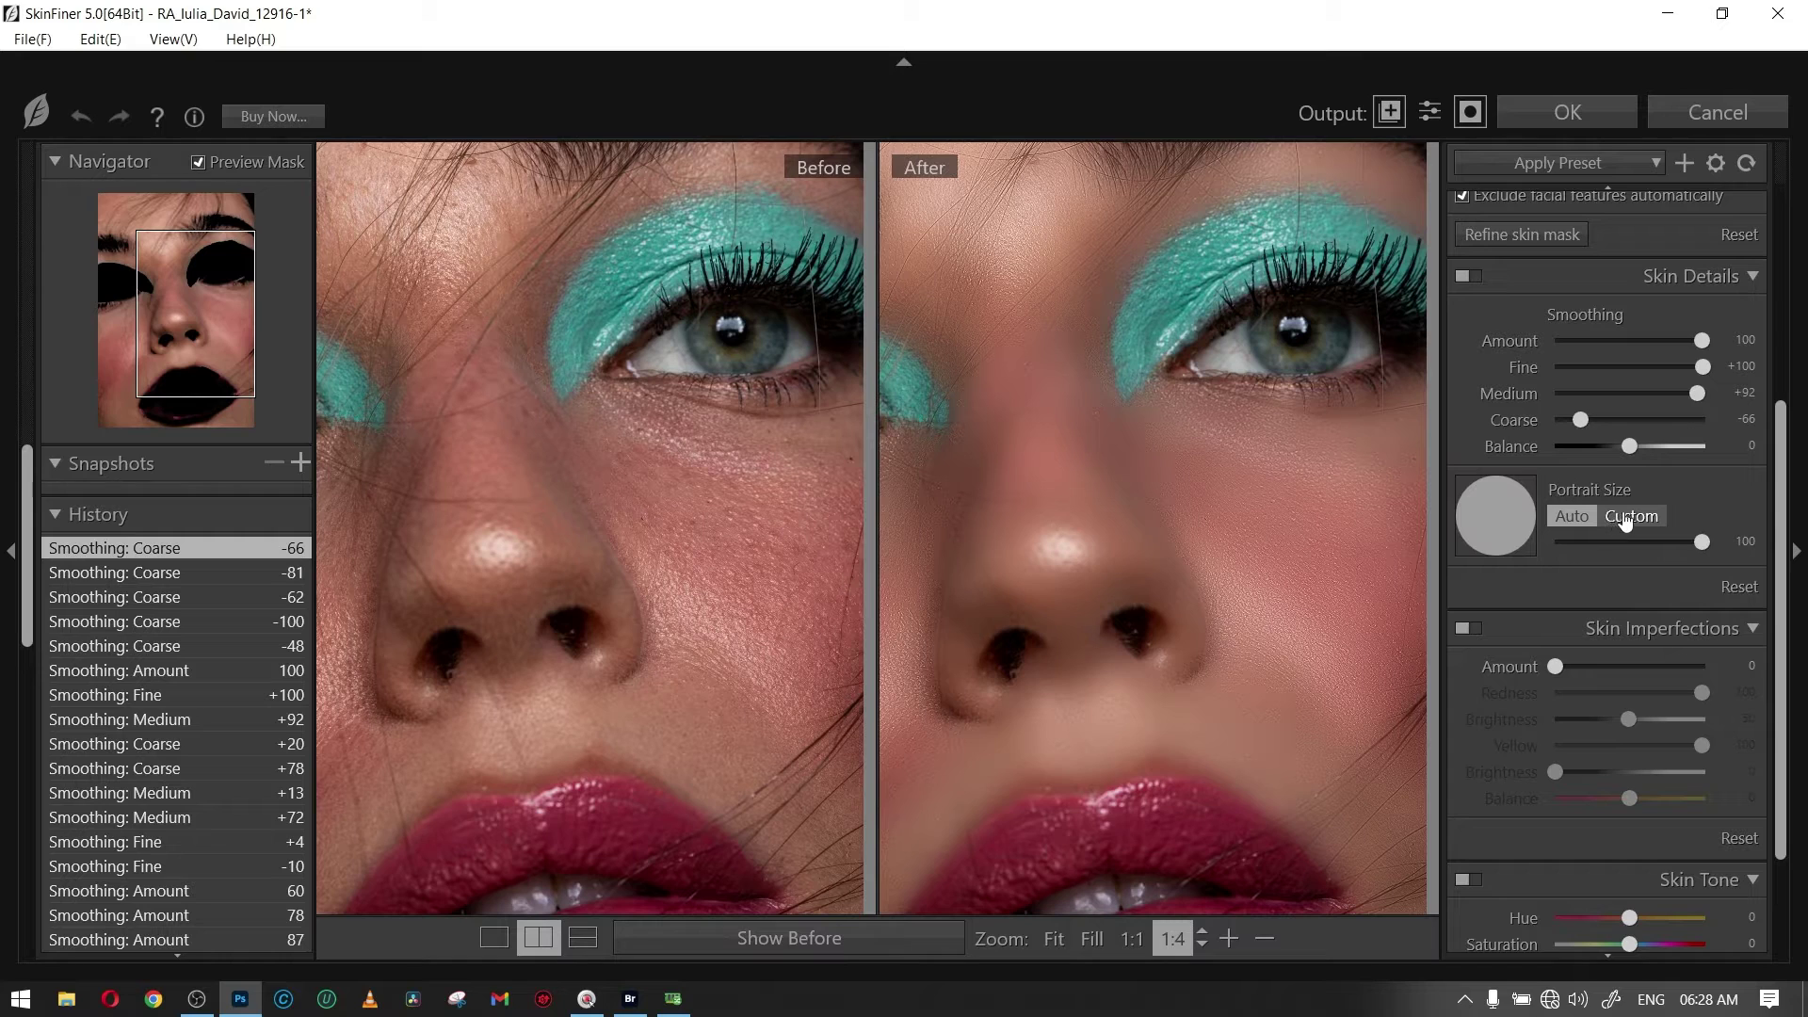
Collapse the Skin Mask settings panel.
click(1576, 516)
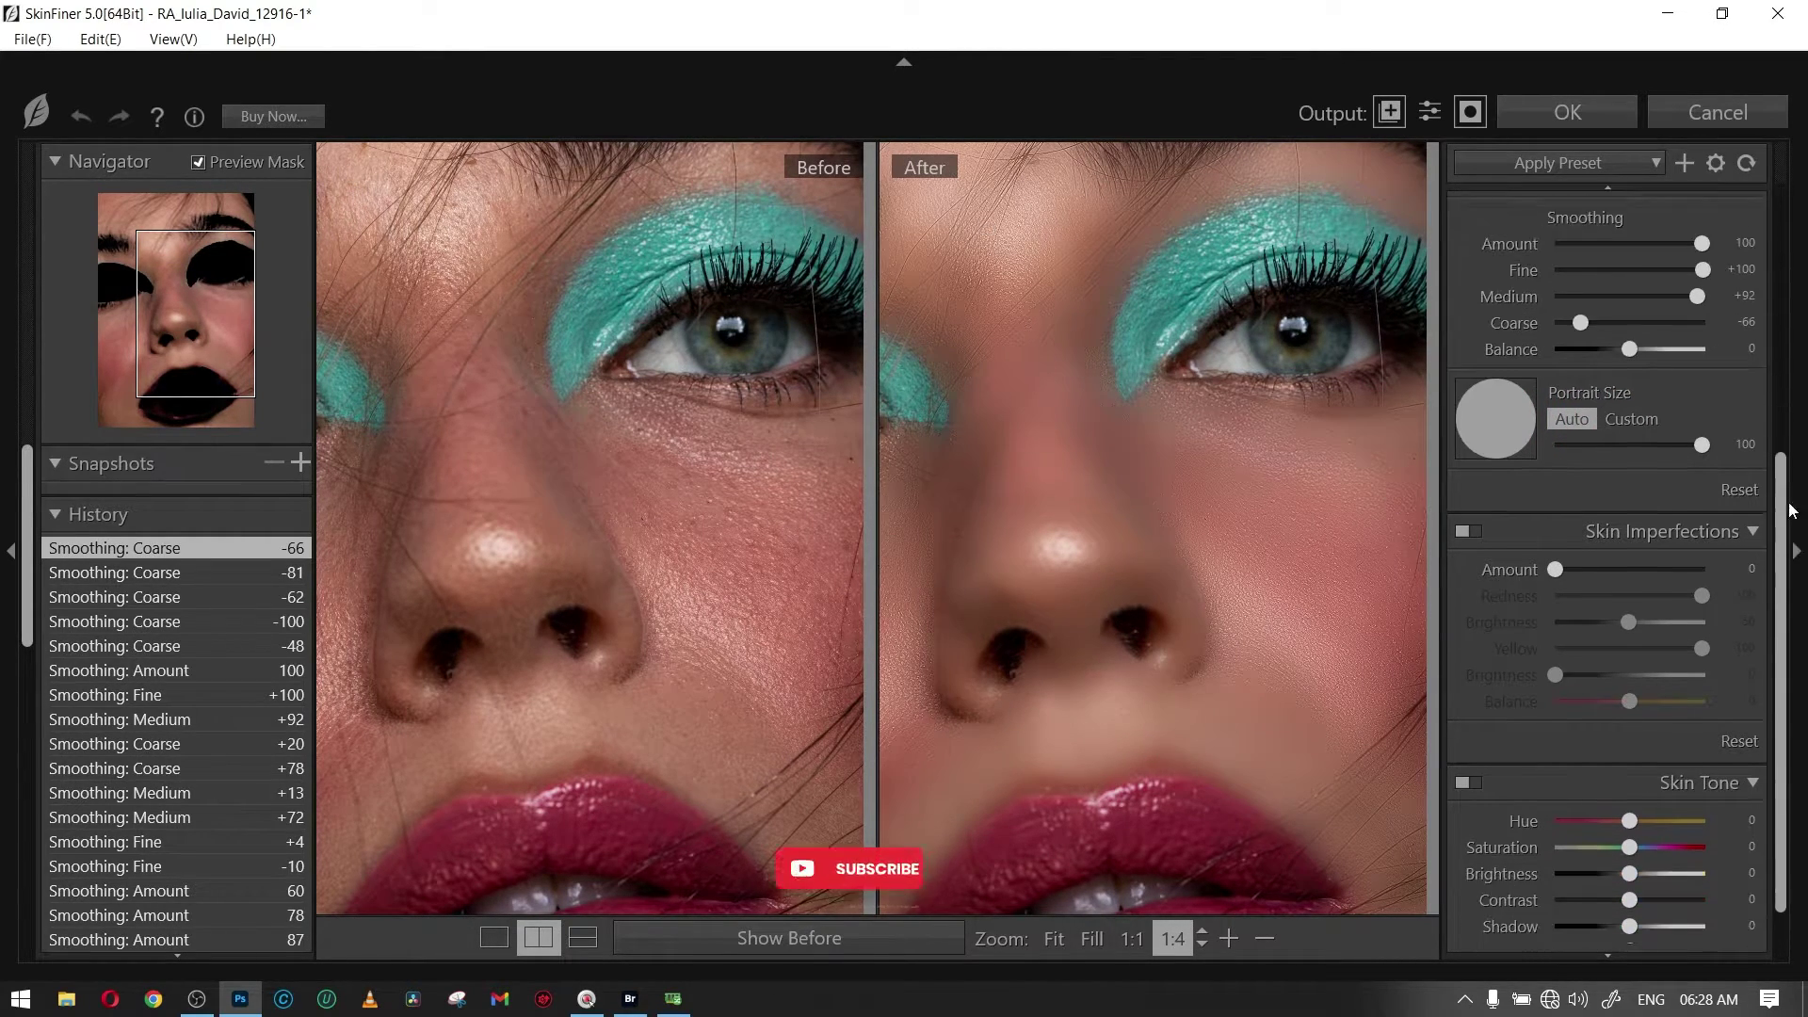
scroll(1753, 375, up, 2)
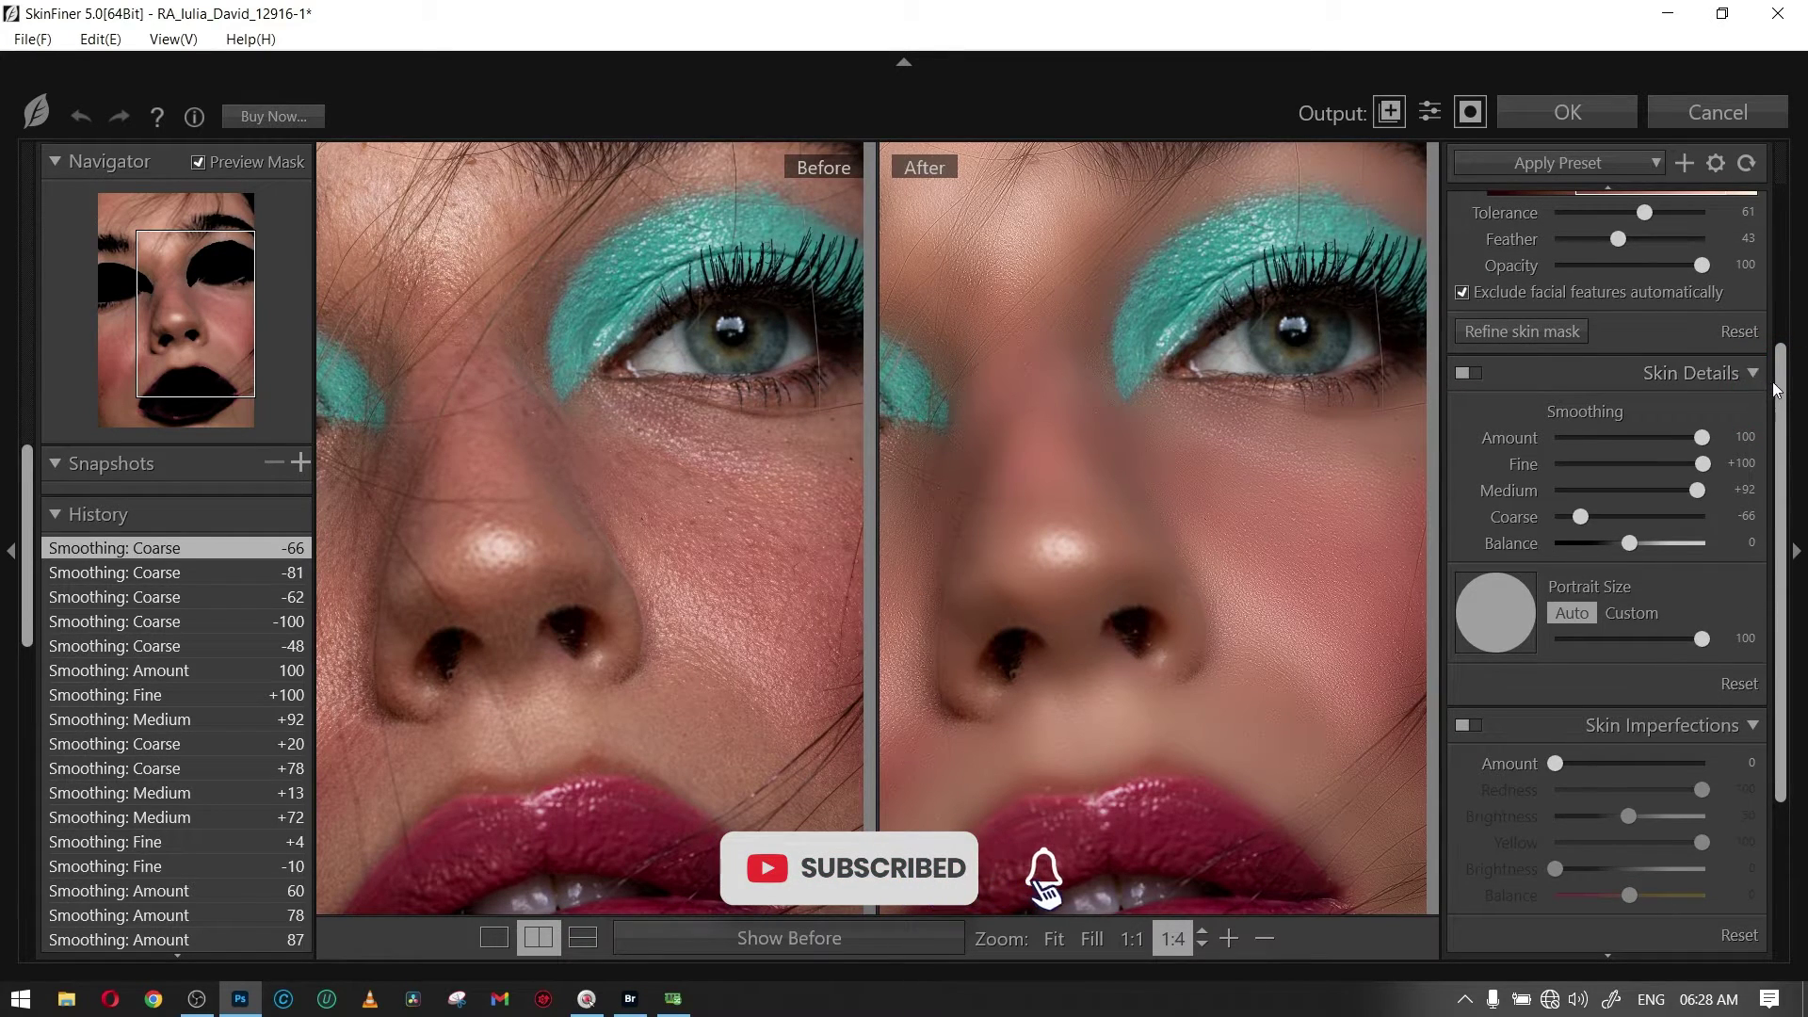
scroll(1754, 375, up, 1)
scroll(1761, 367, up, 1)
scroll(1780, 371, up, 1)
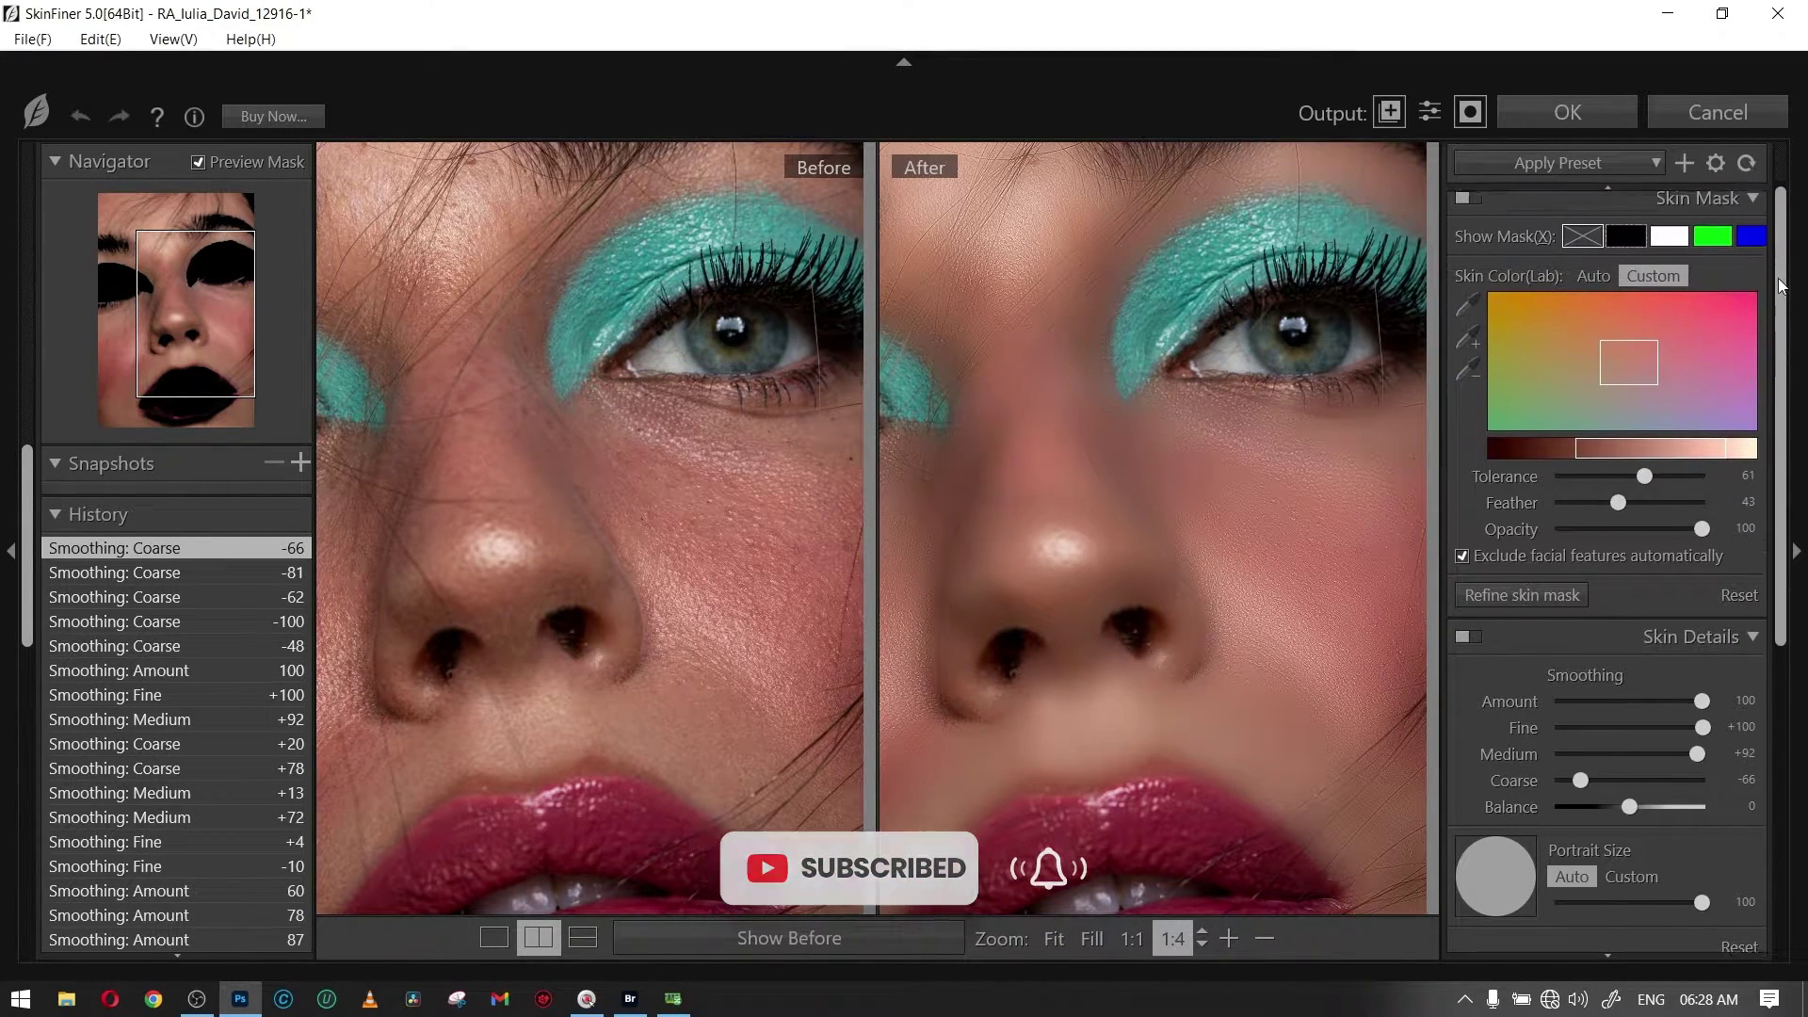
click(1755, 204)
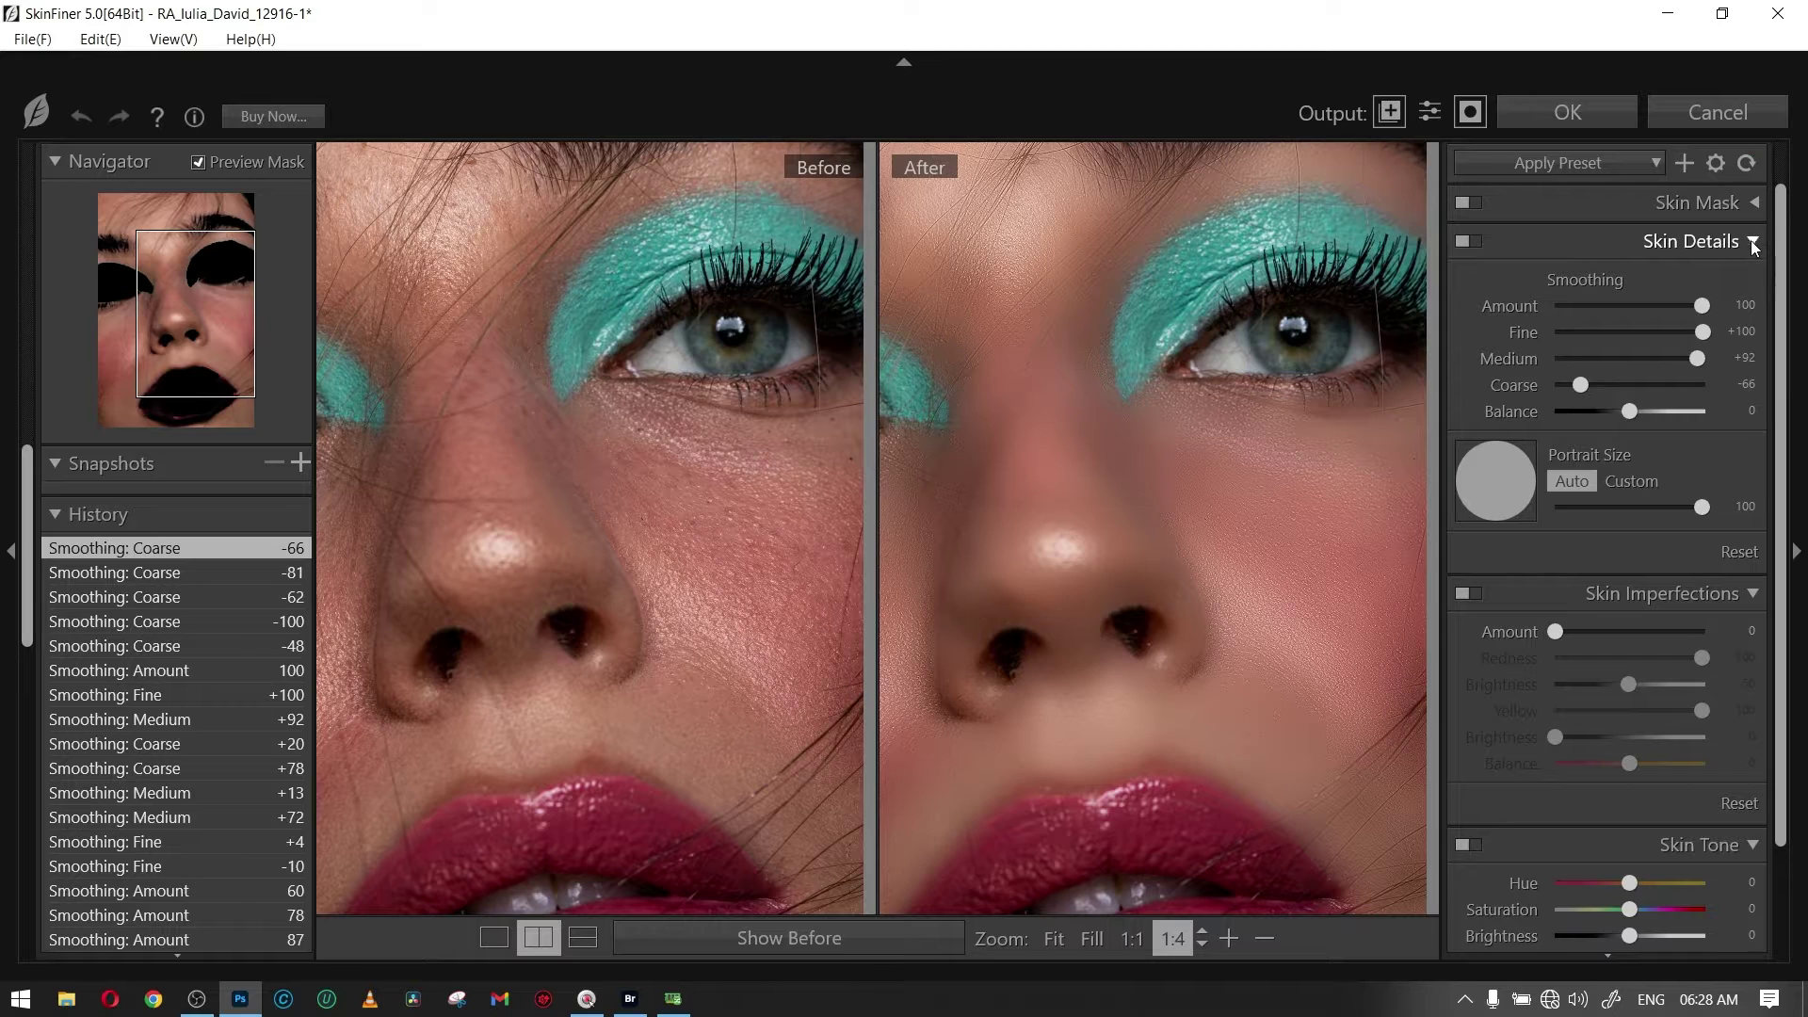
Enable Skin Imperfections correction with Amount 47, Redness 75 and Brightness 59.
click(1752, 241)
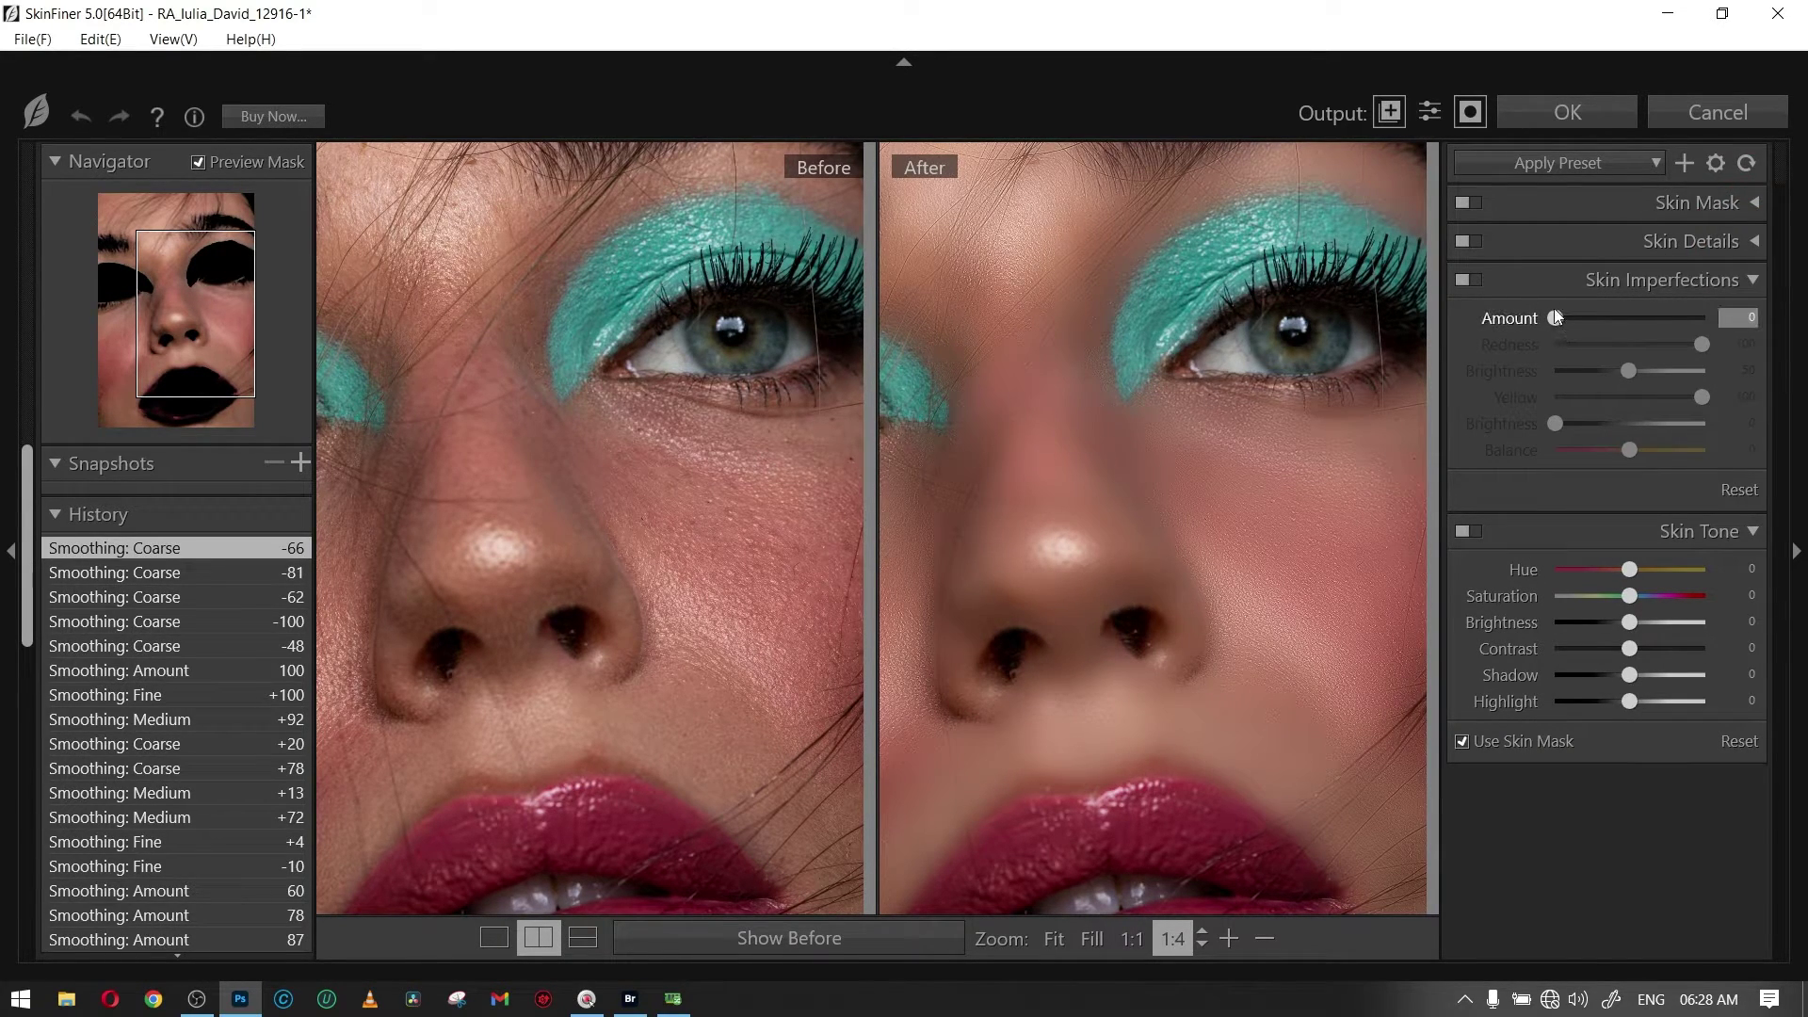
mouse_move(1555, 318)
mouse_down()
mouse_move(1671, 319)
mouse_move(1639, 318)
mouse_up()
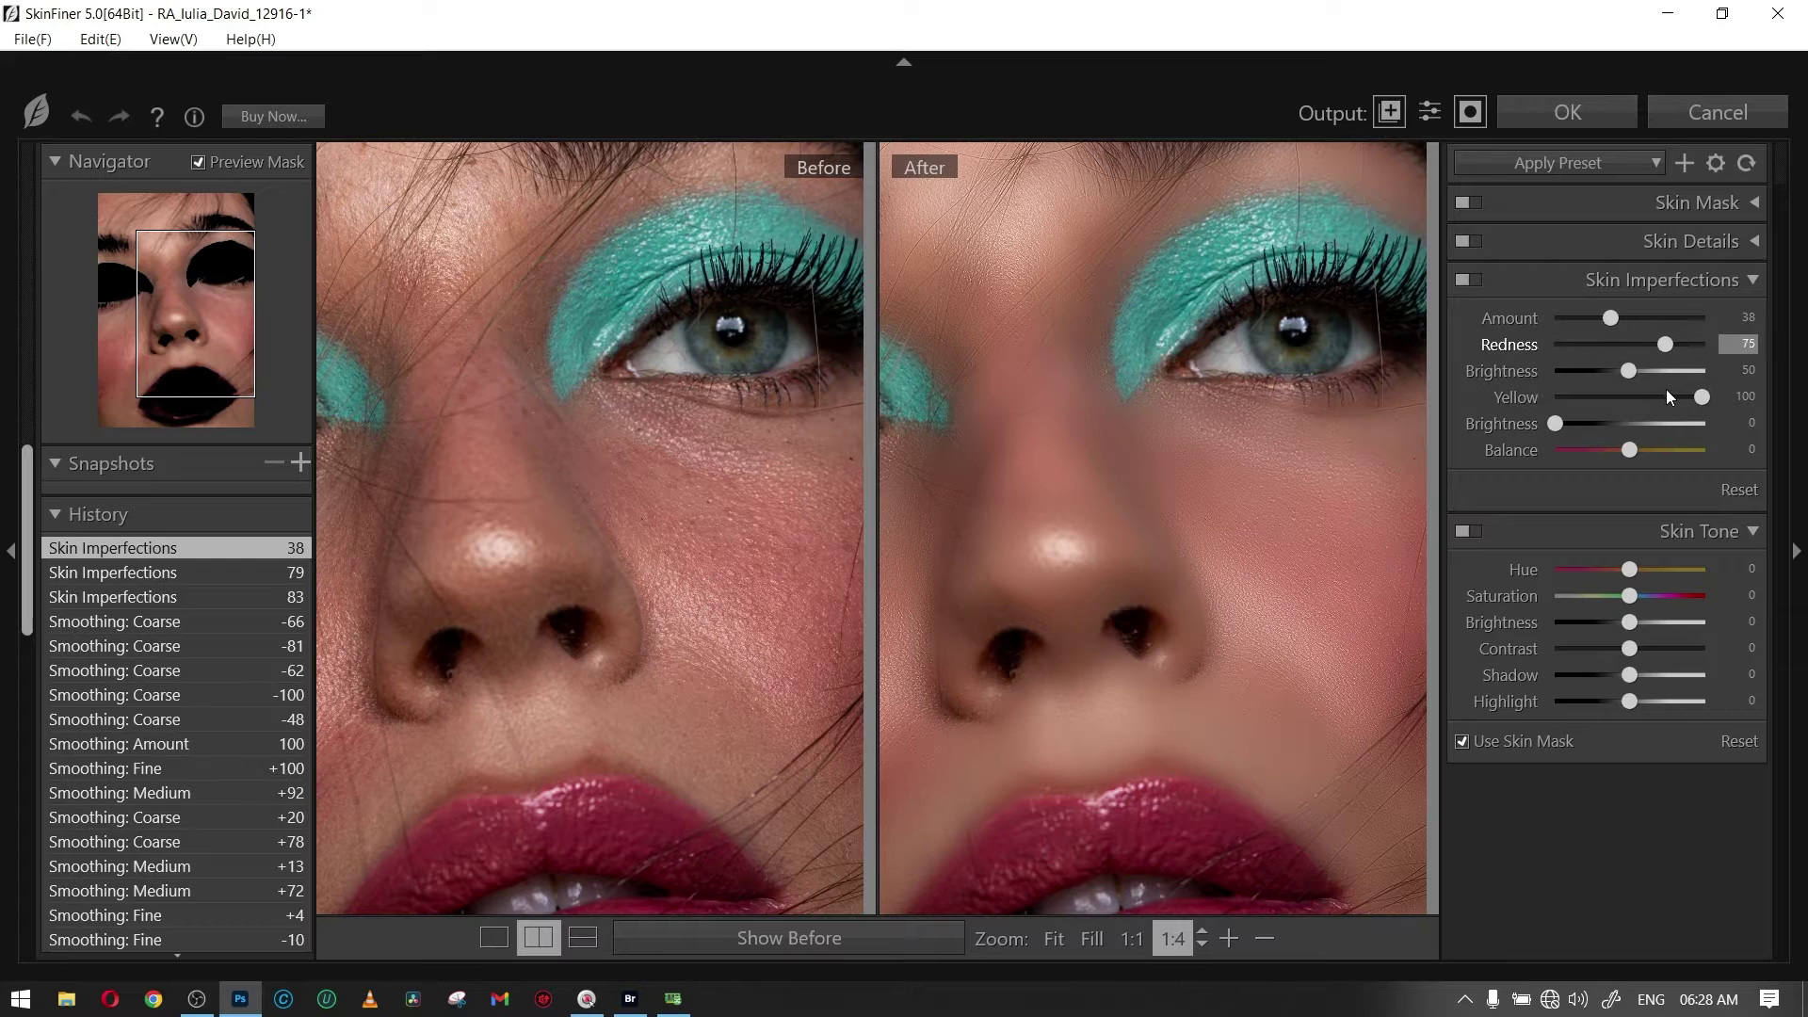
drag(1655, 345, 1624, 318)
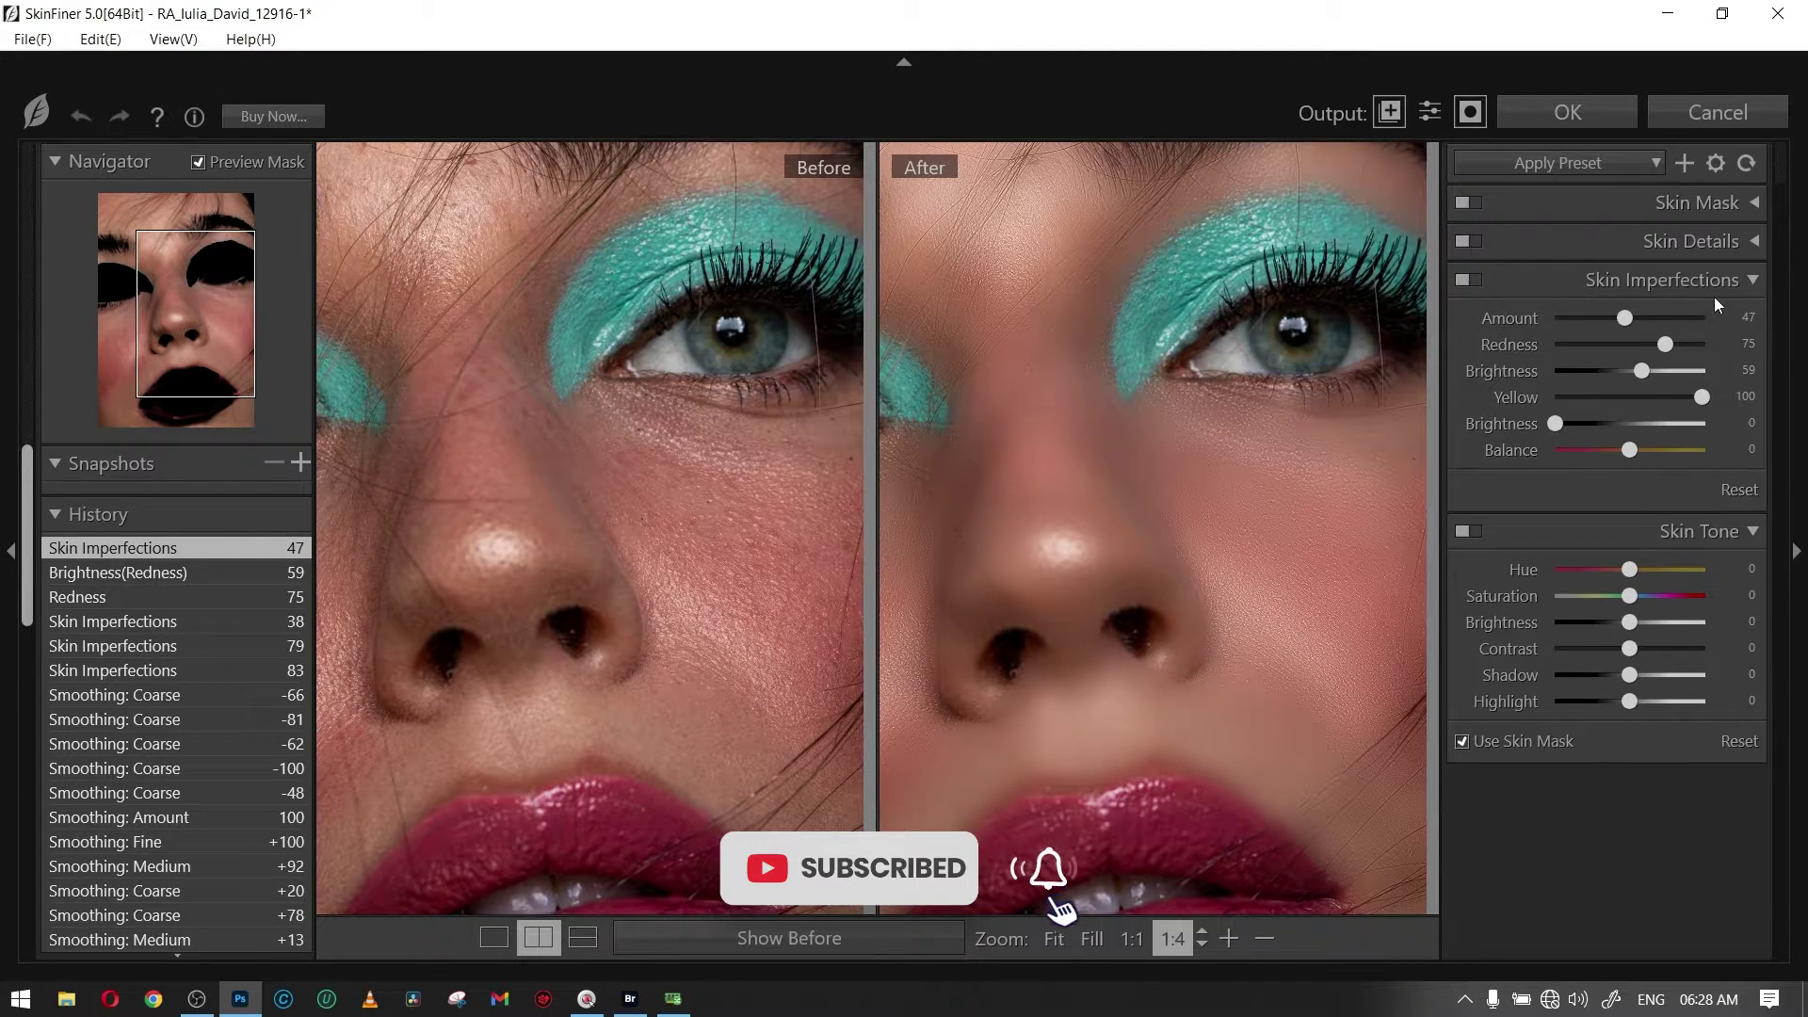
Tune Skin Tone: hue -13, saturation -20, brightness +2, contrast +17, shadow +35, highlight +42.
click(1750, 281)
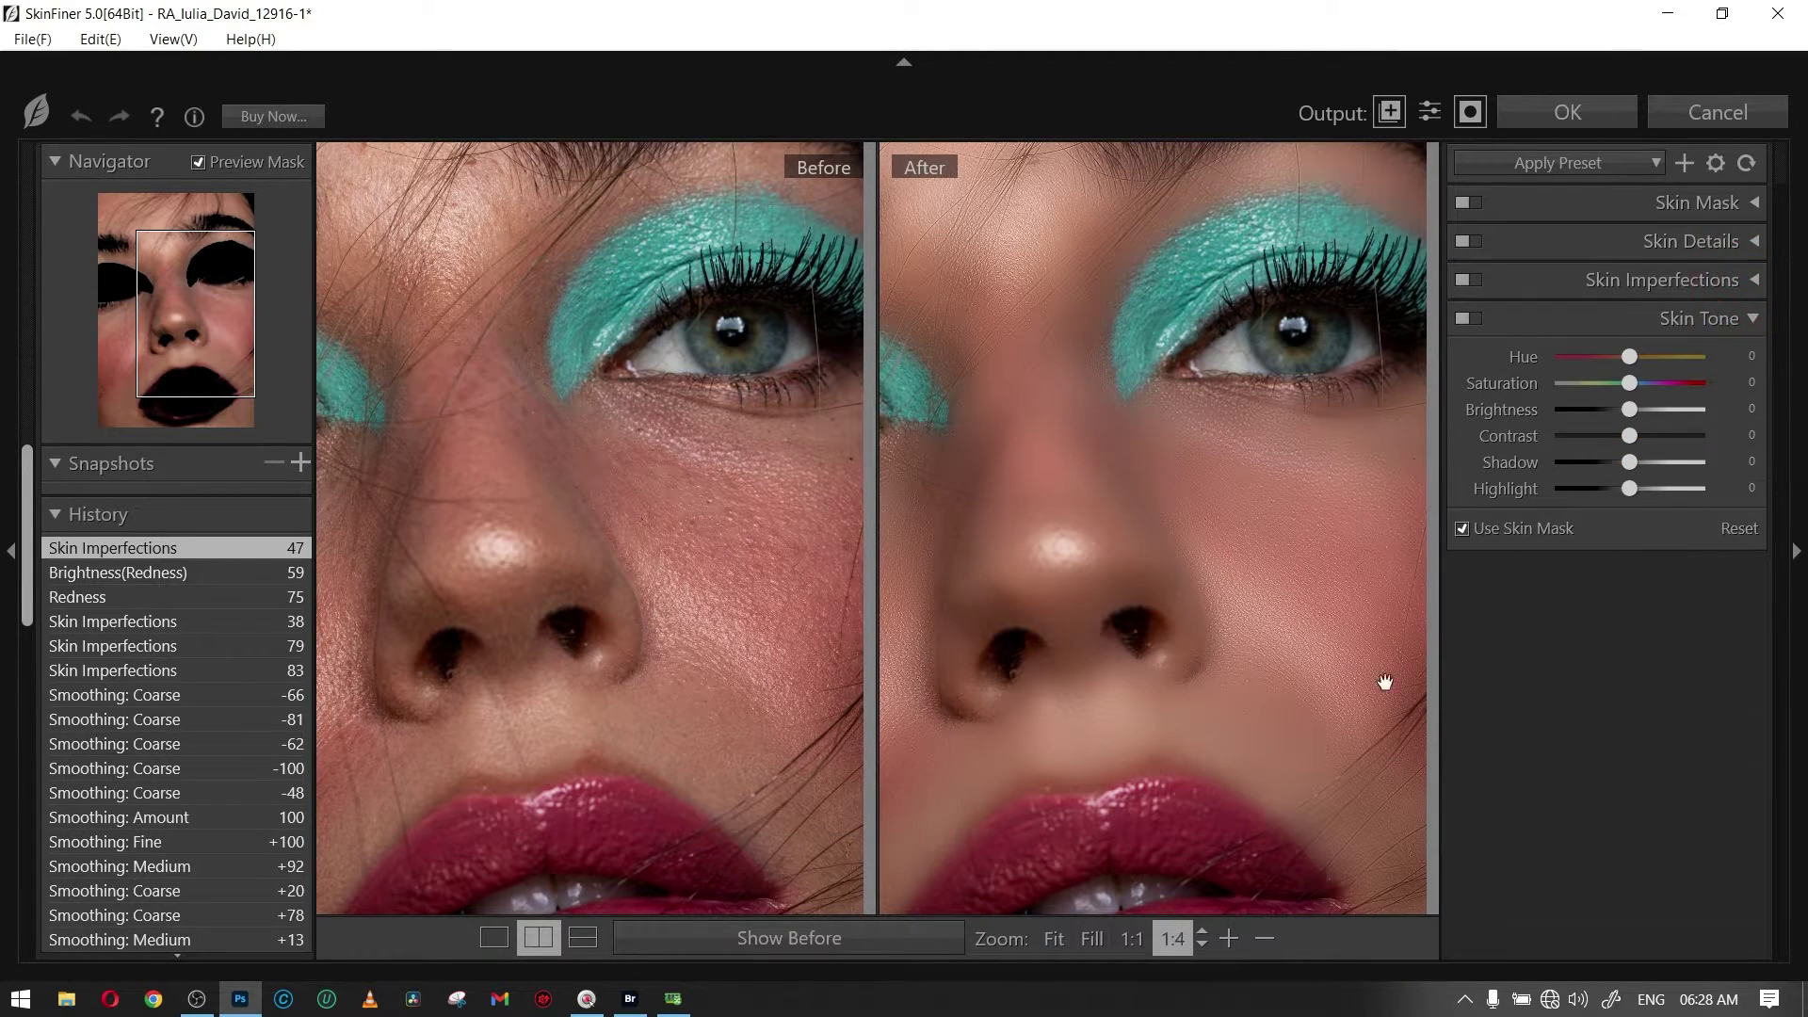
scroll(1191, 396, up, 2)
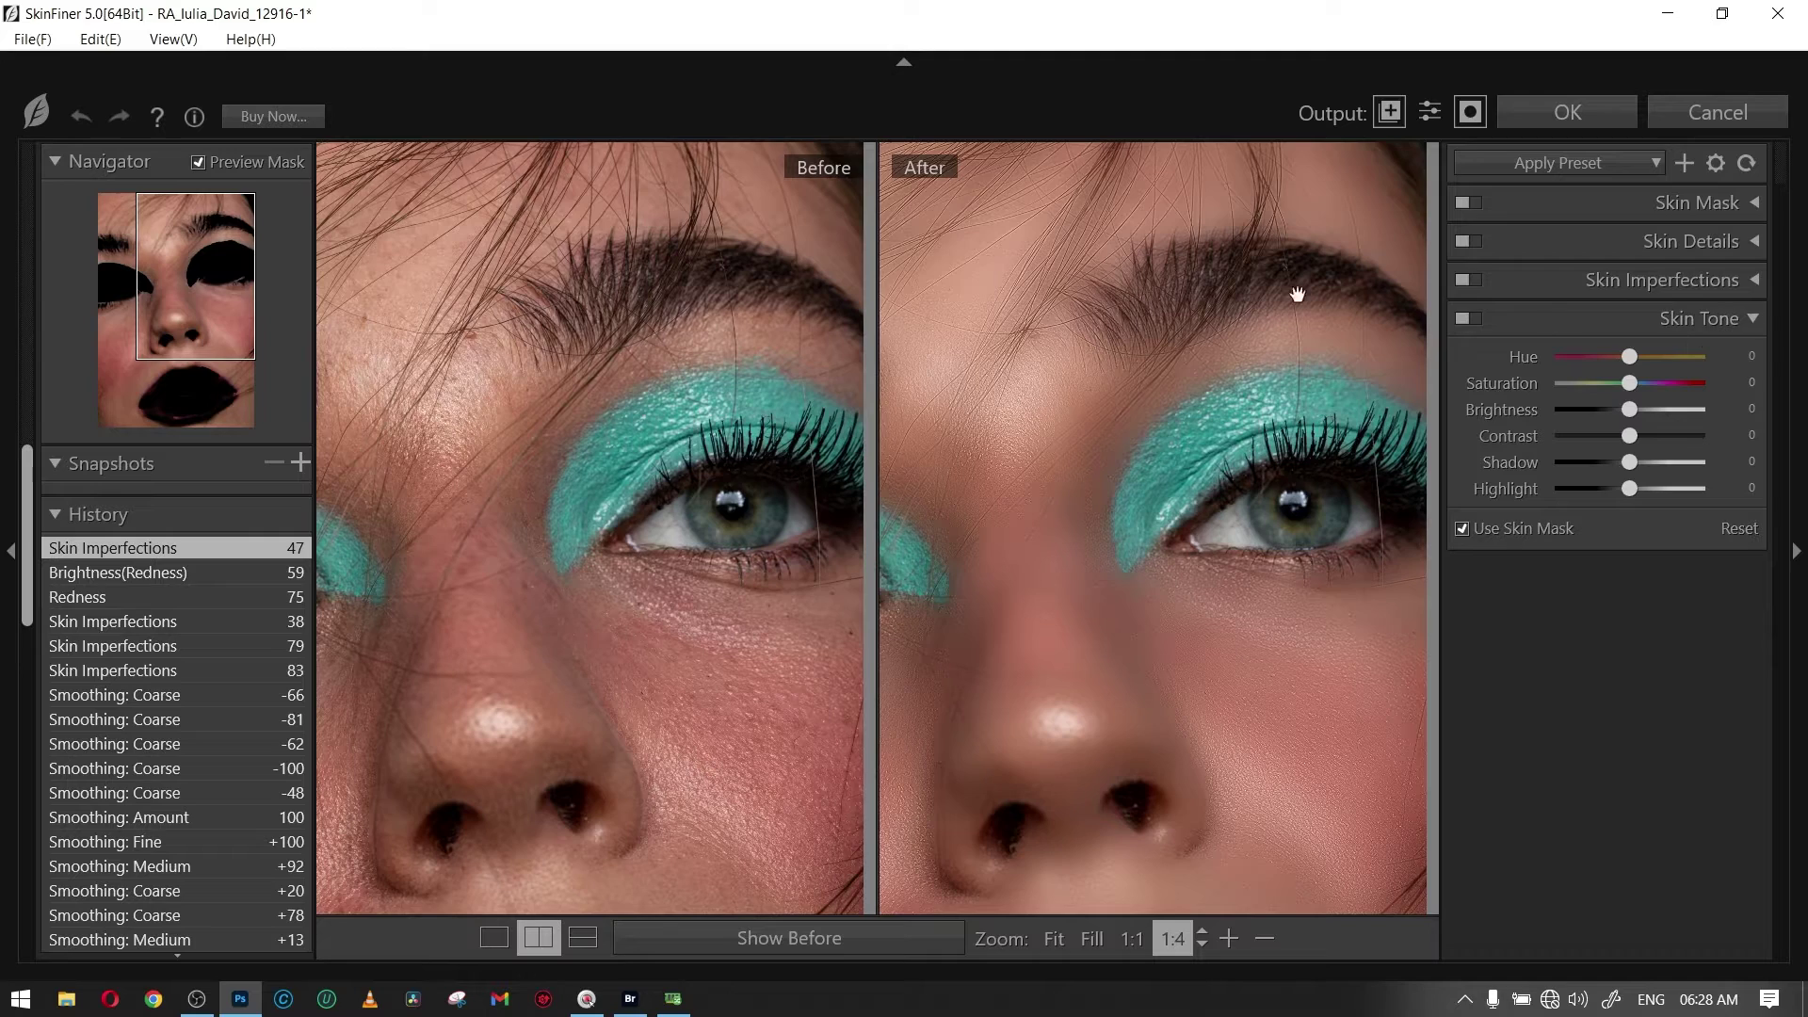
drag(1216, 758, 1195, 508)
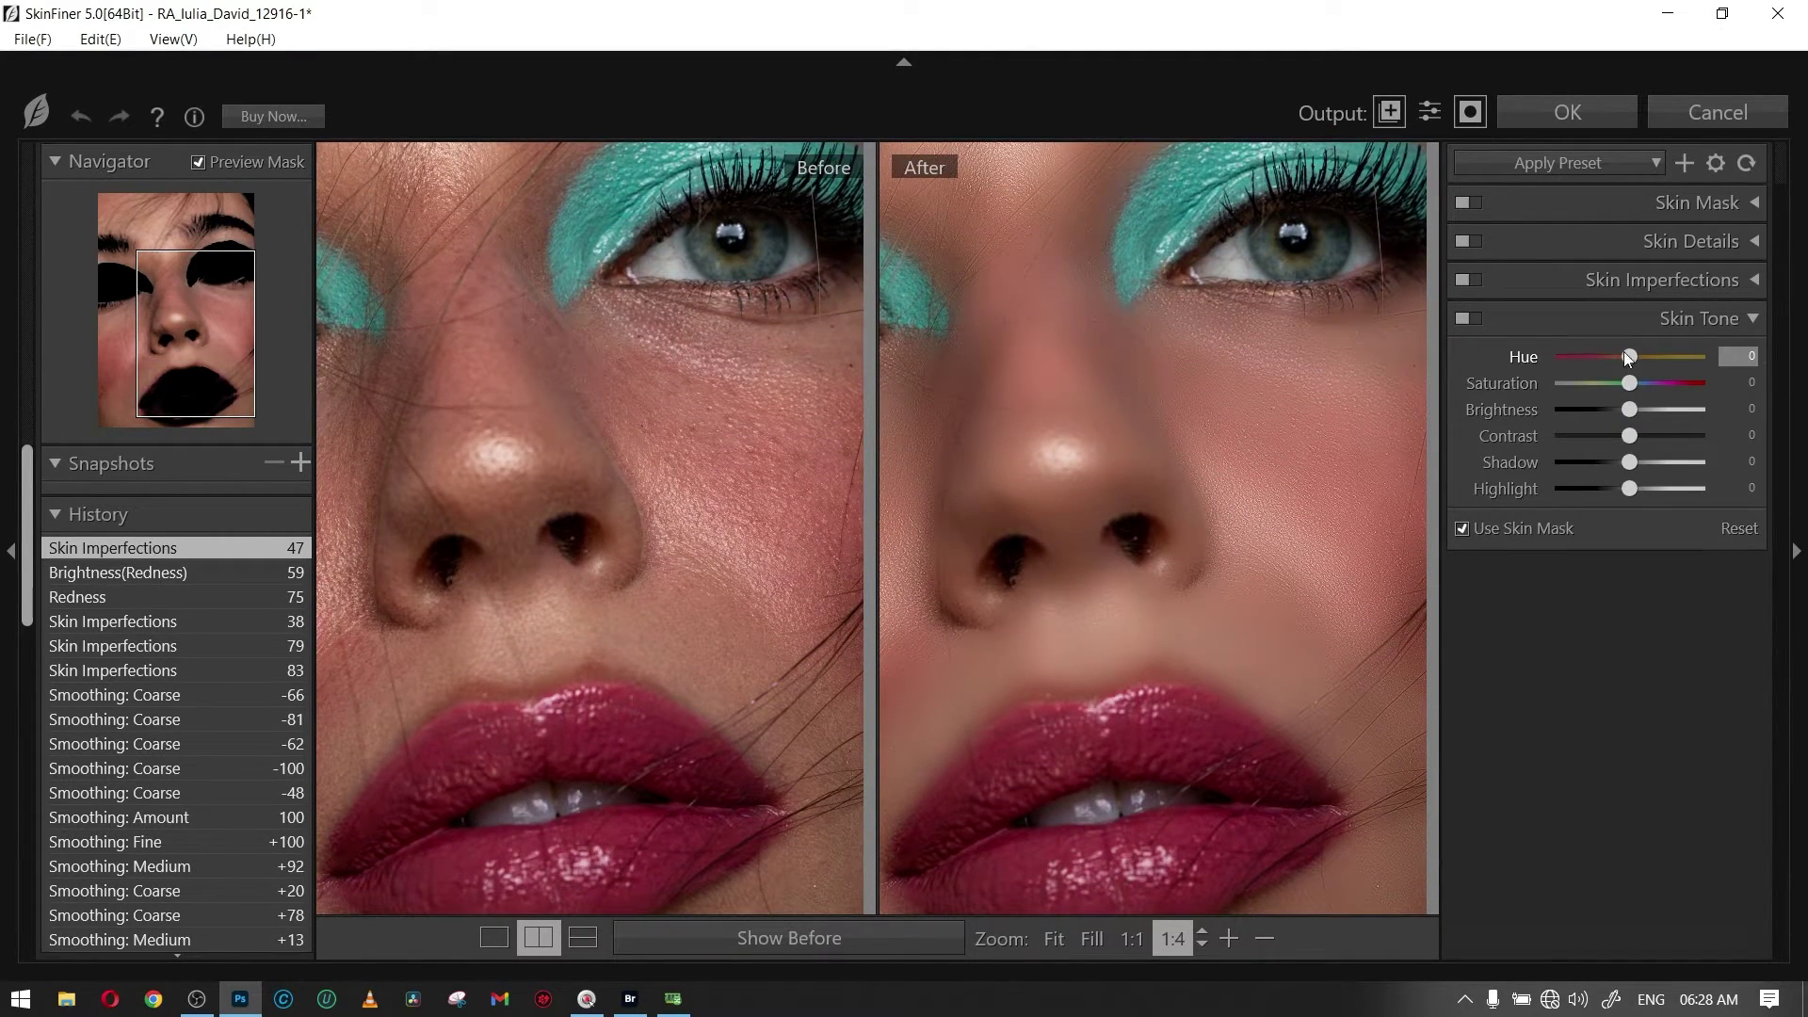
click(1561, 356)
drag(1574, 358, 1599, 348)
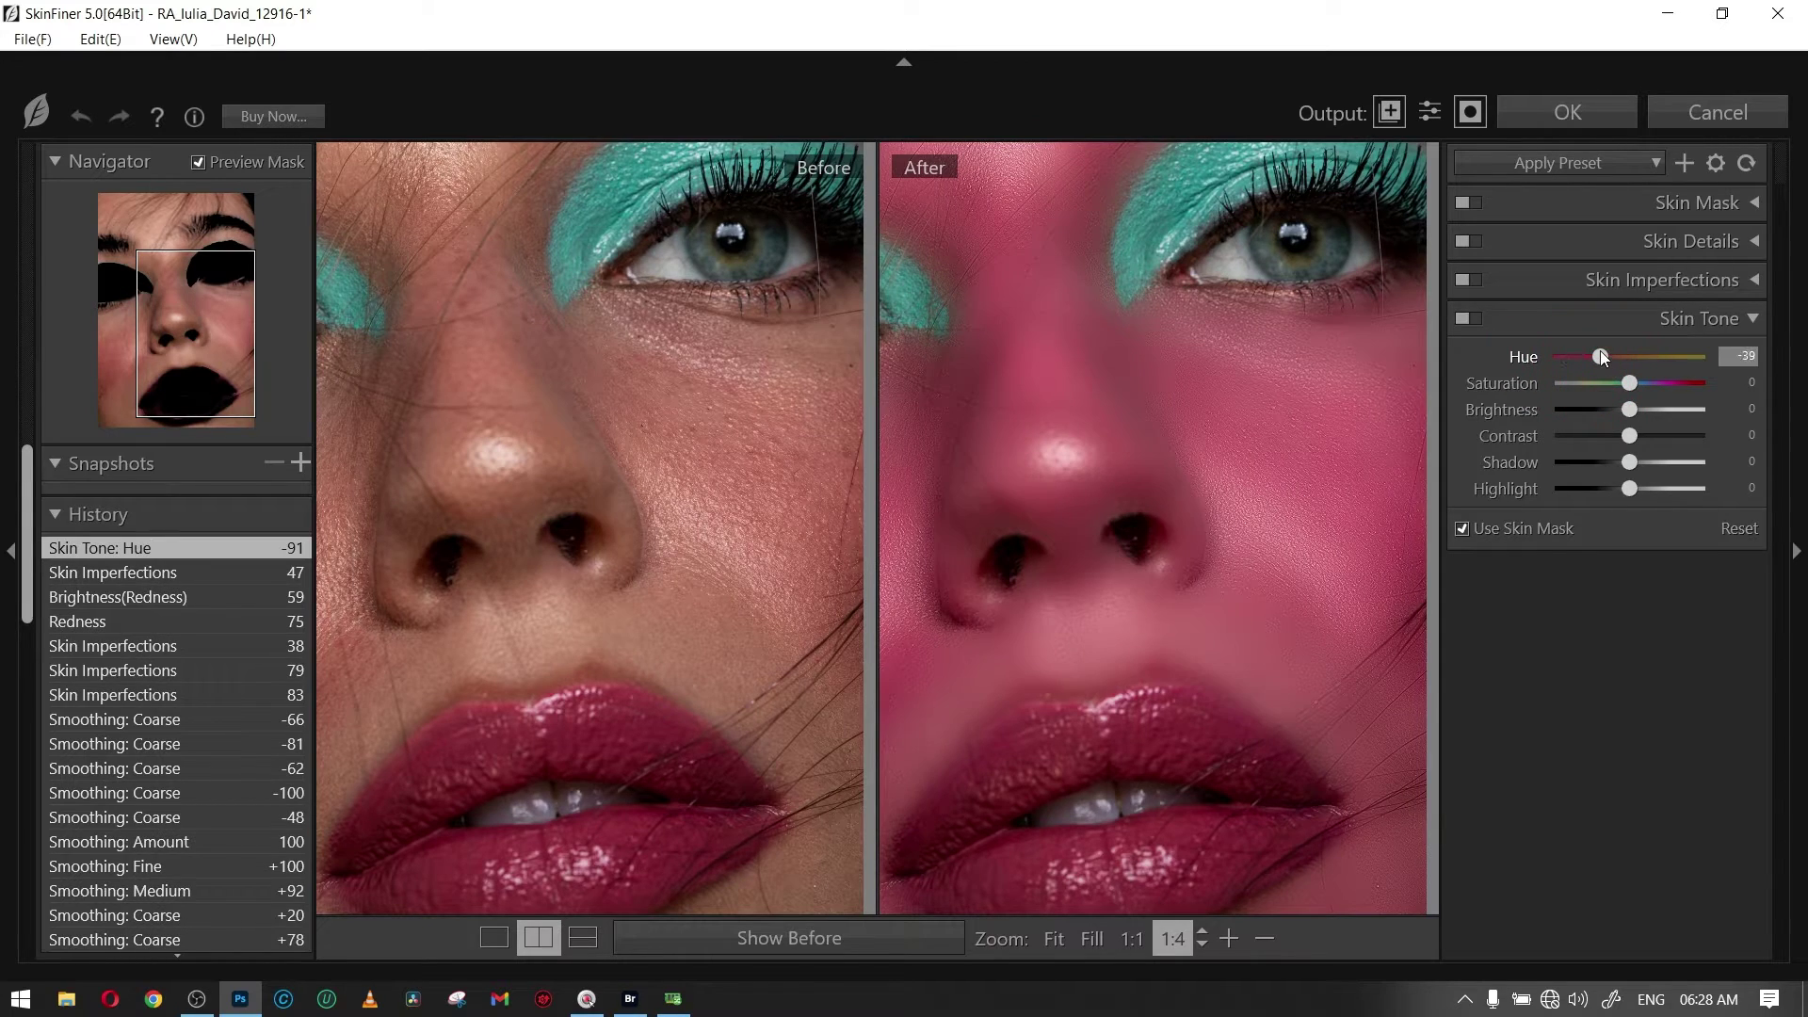
click(1613, 356)
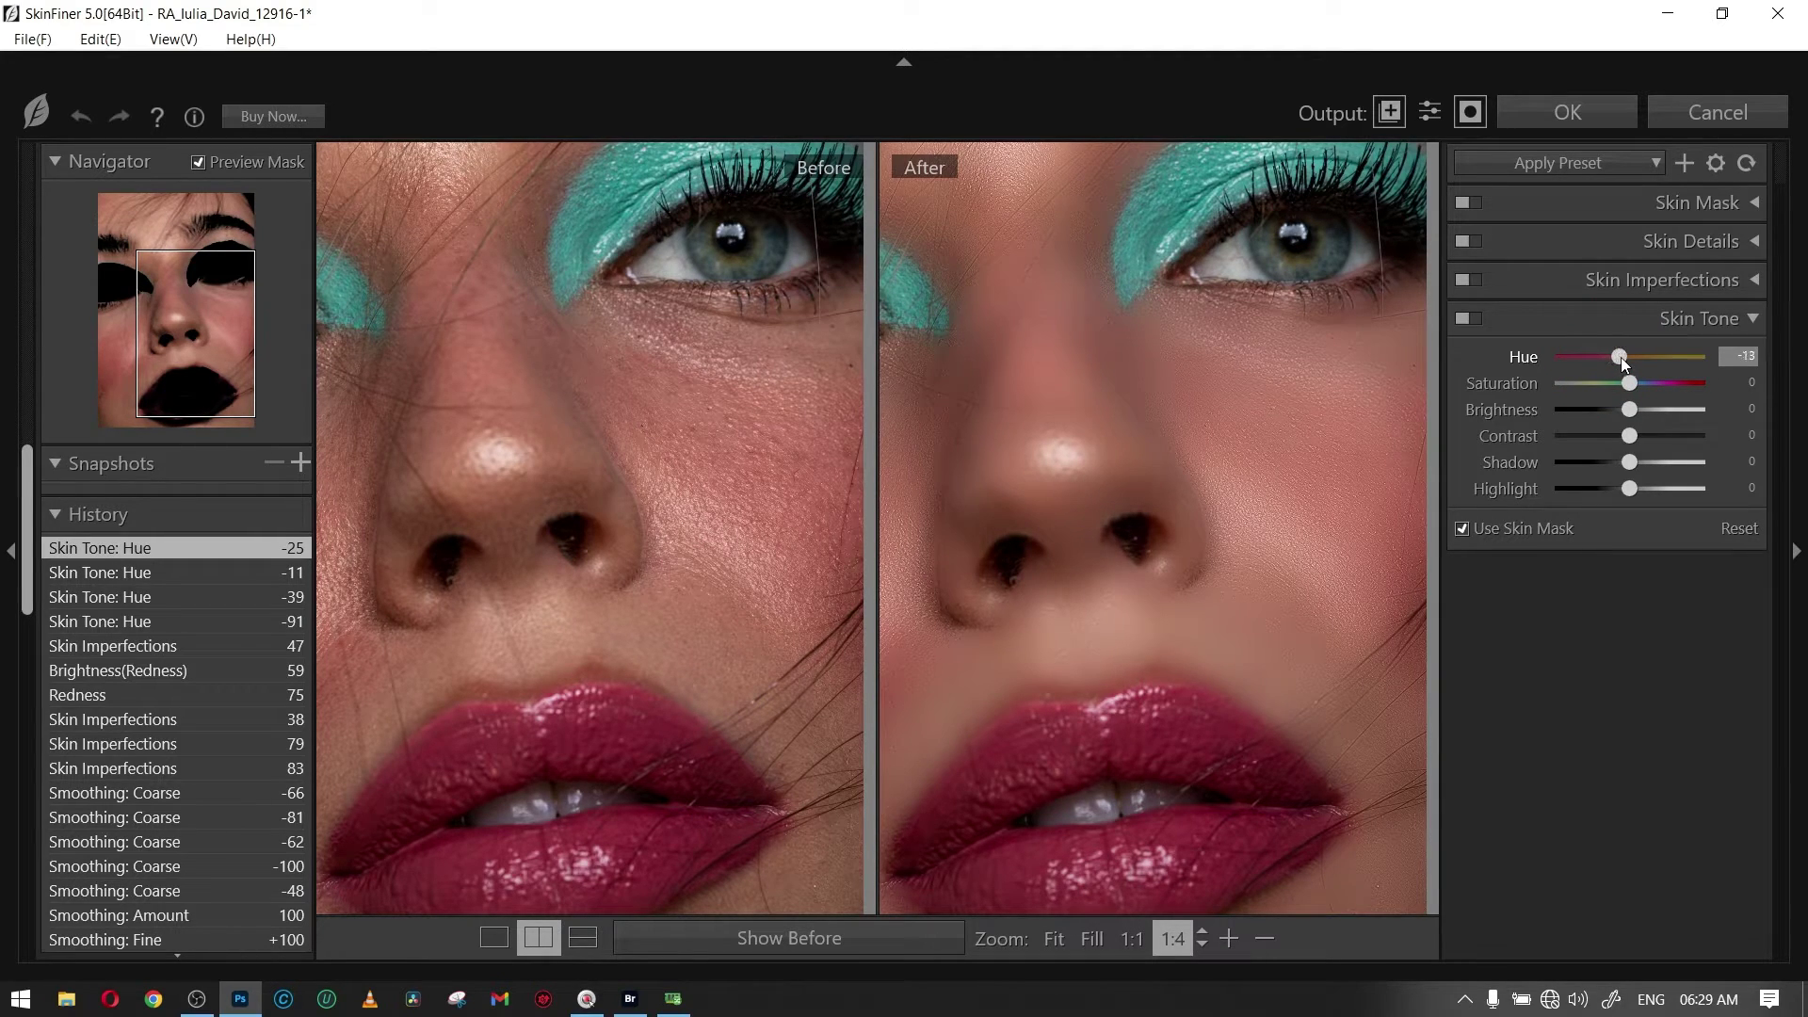
click(1620, 358)
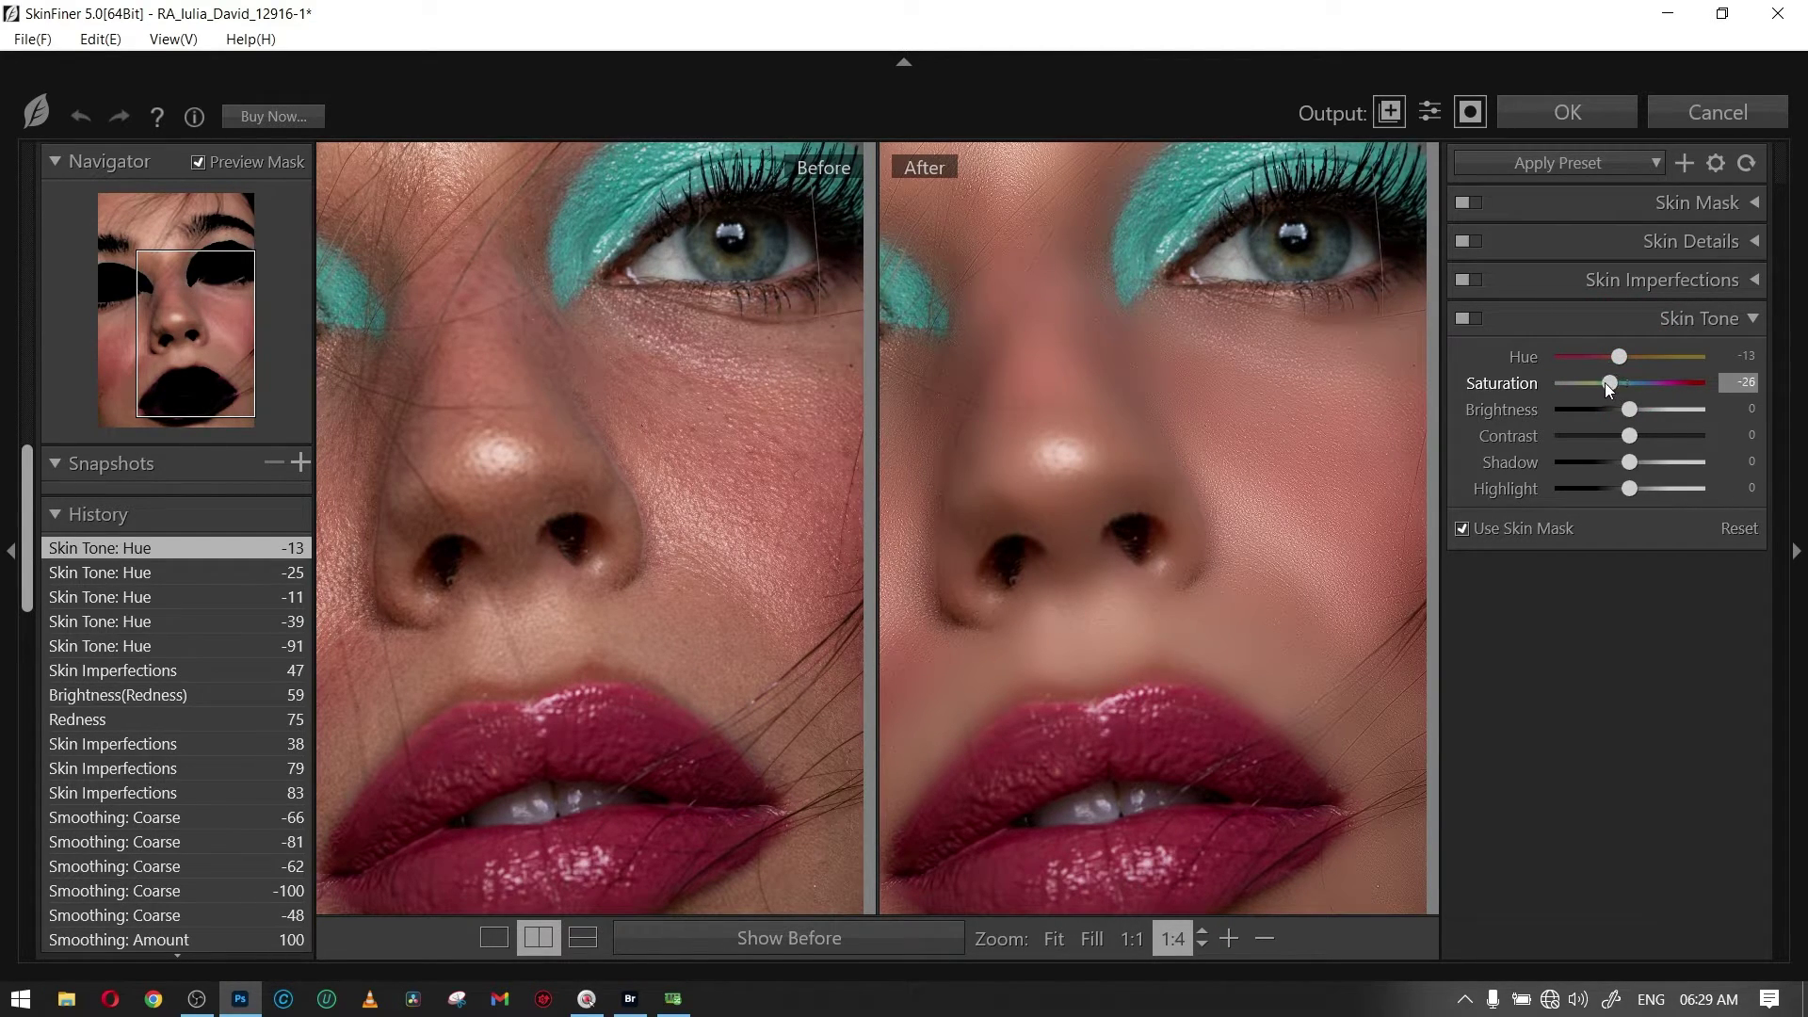
mouse_move(1604, 382)
mouse_down()
mouse_move(1649, 381)
mouse_move(1616, 384)
mouse_move(1639, 409)
mouse_move(1612, 420)
mouse_move(1640, 411)
mouse_up()
double_click(1635, 381)
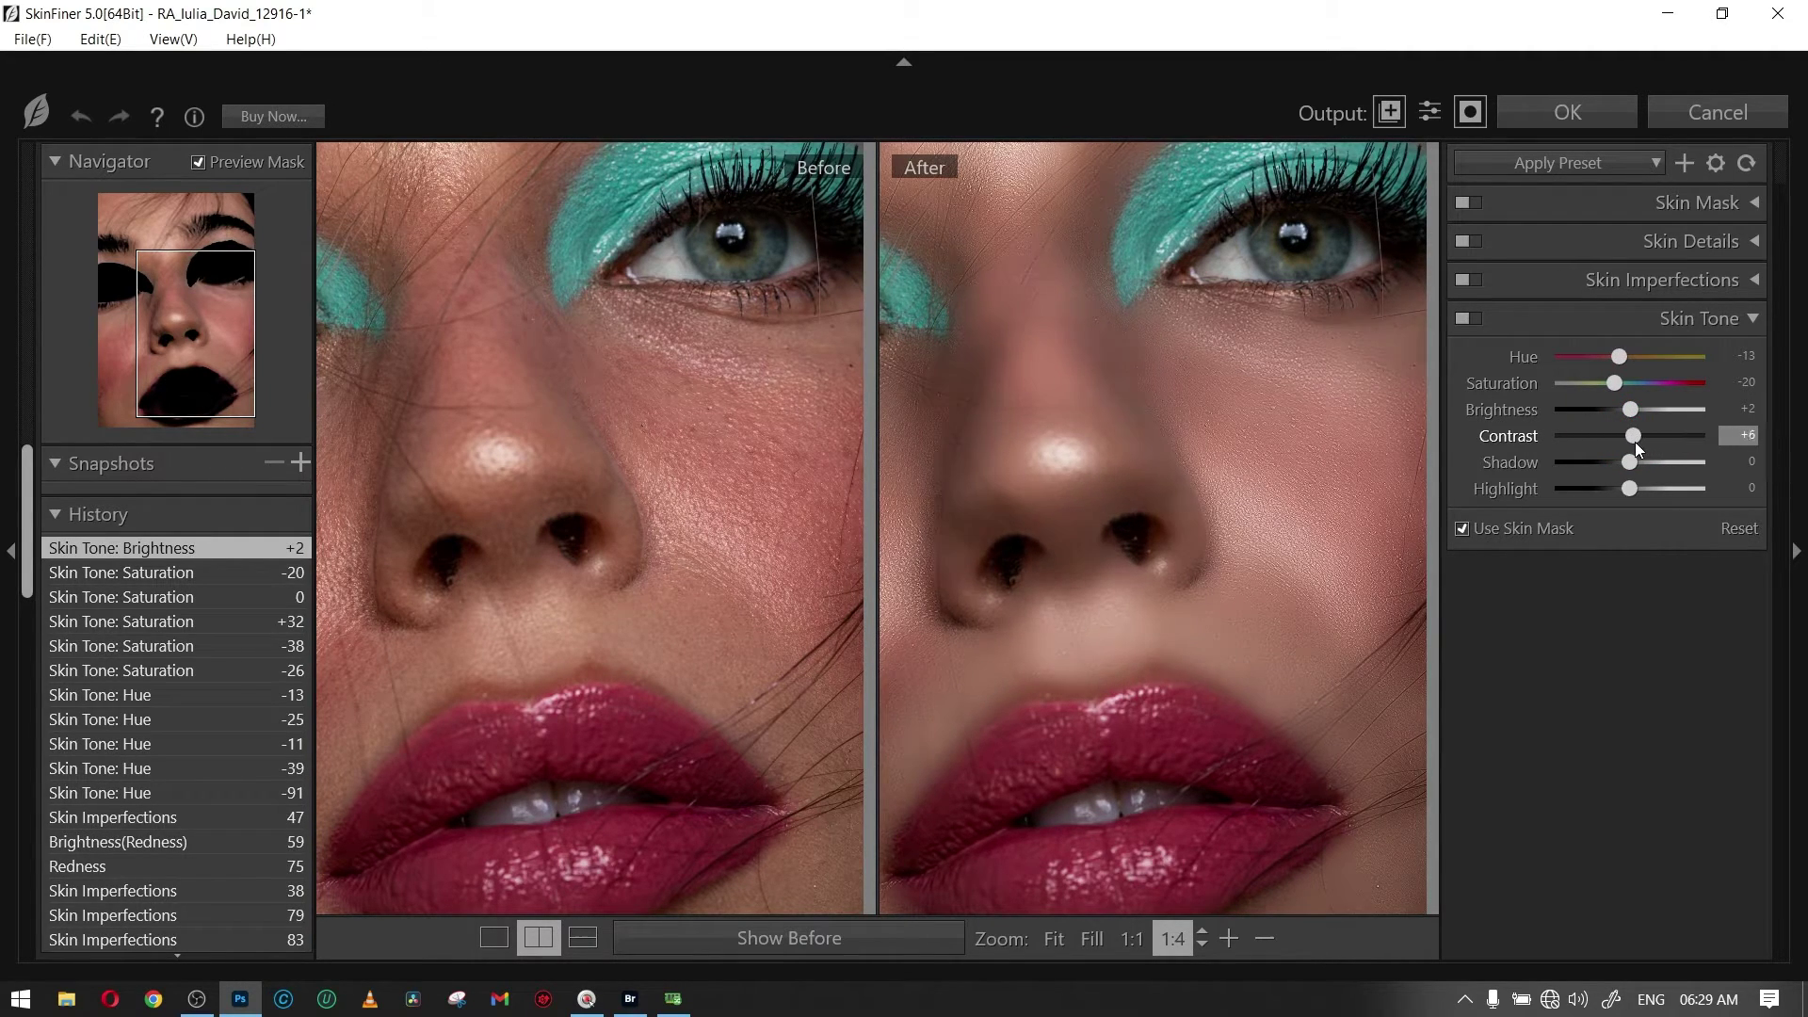
mouse_move(1671, 435)
mouse_down()
mouse_move(1647, 446)
mouse_move(1660, 488)
mouse_up()
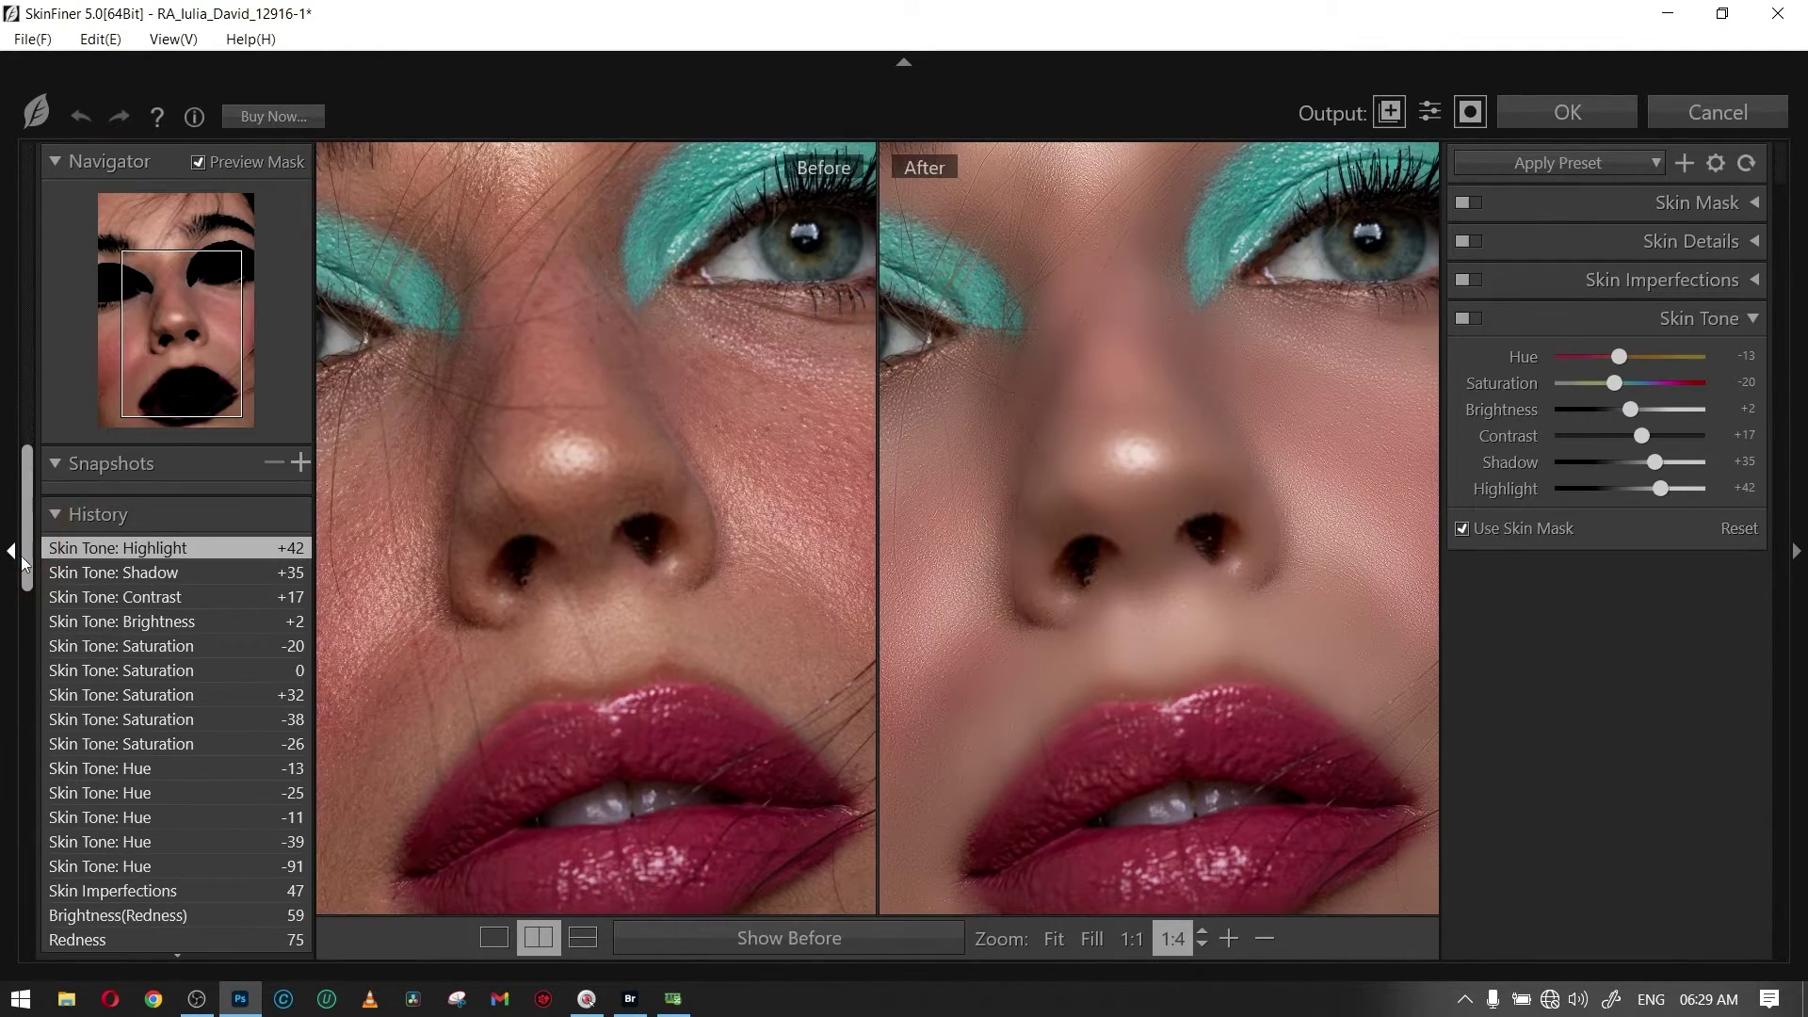
Hide the navigator/history, output options and adjustment panels to widen the preview.
click(12, 551)
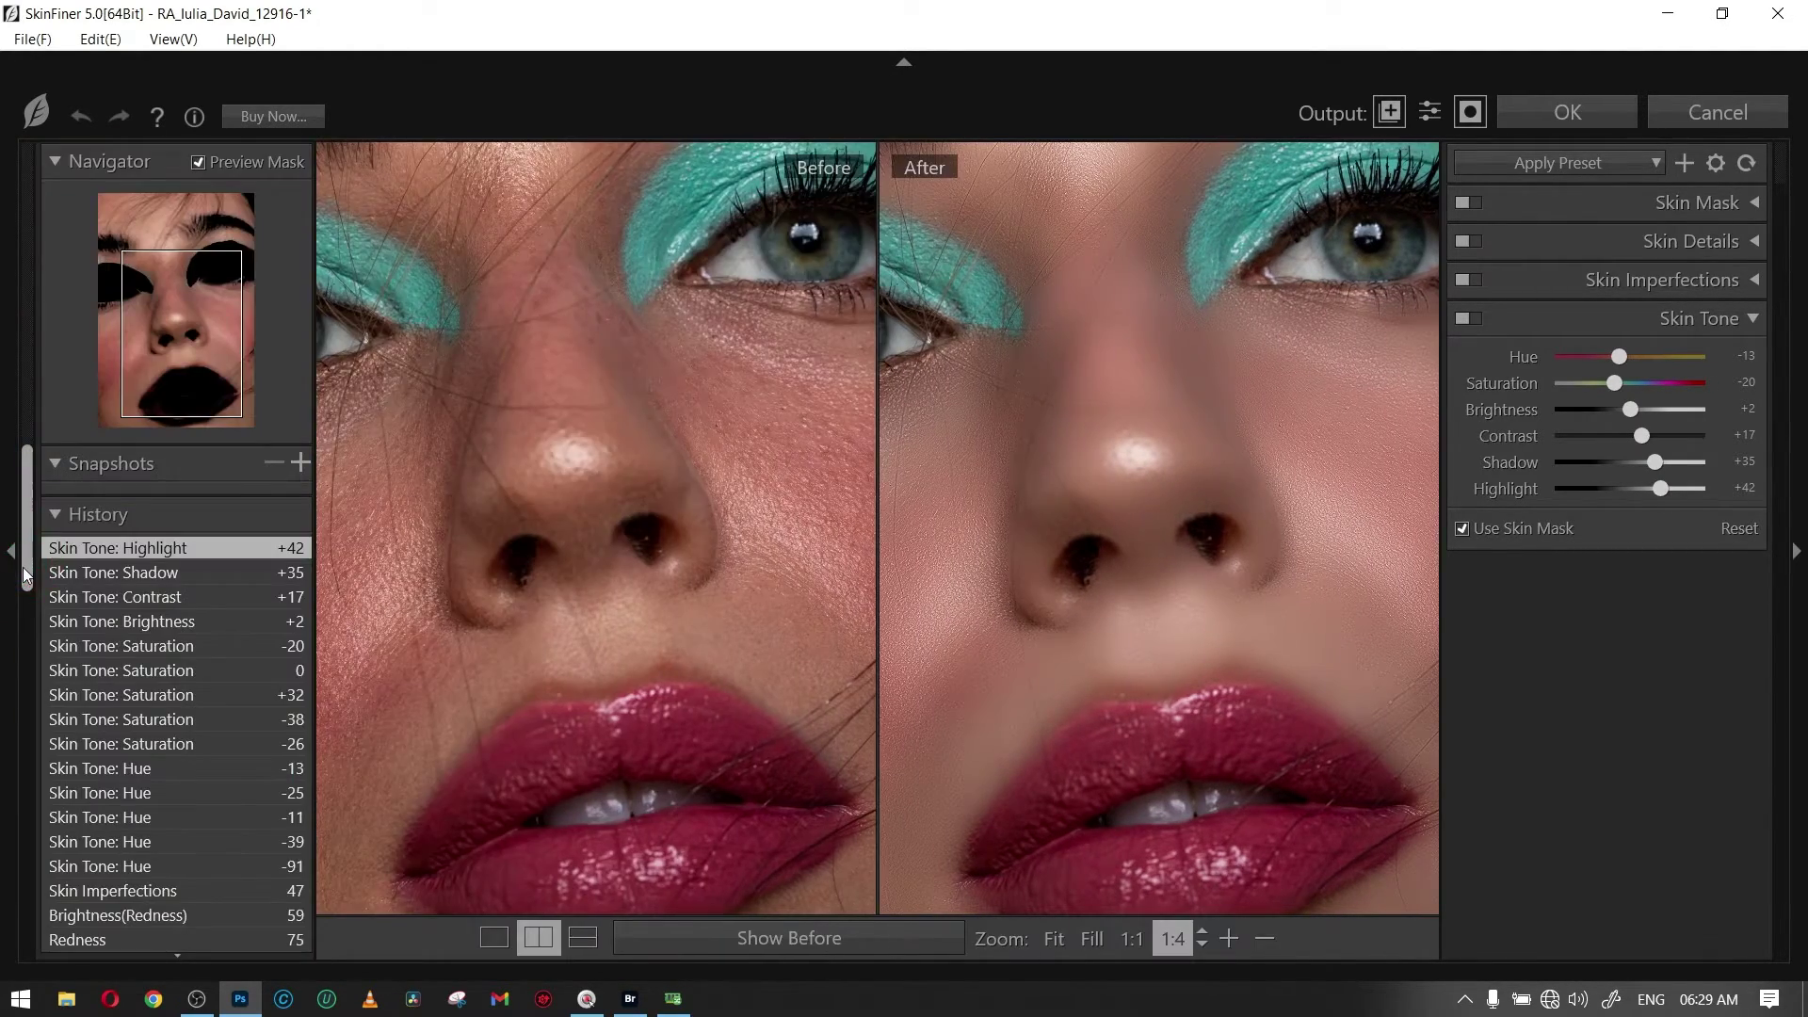
click(13, 551)
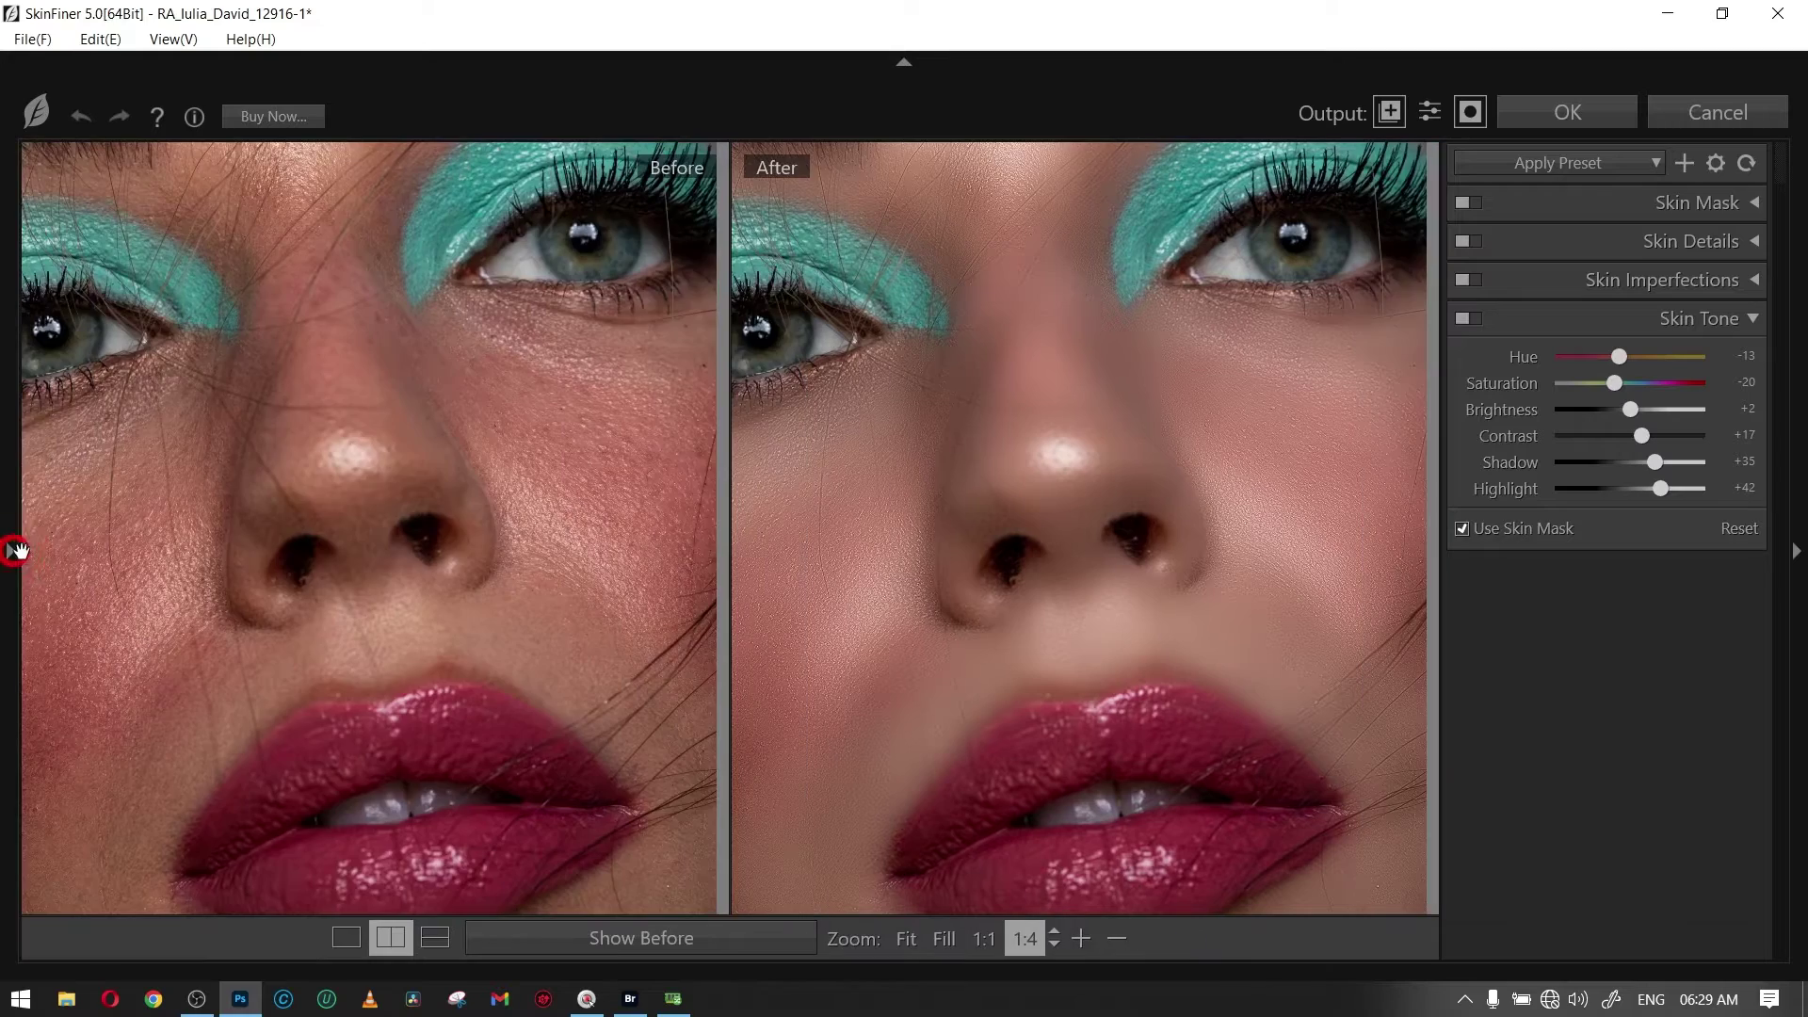
click(12, 551)
click(12, 551)
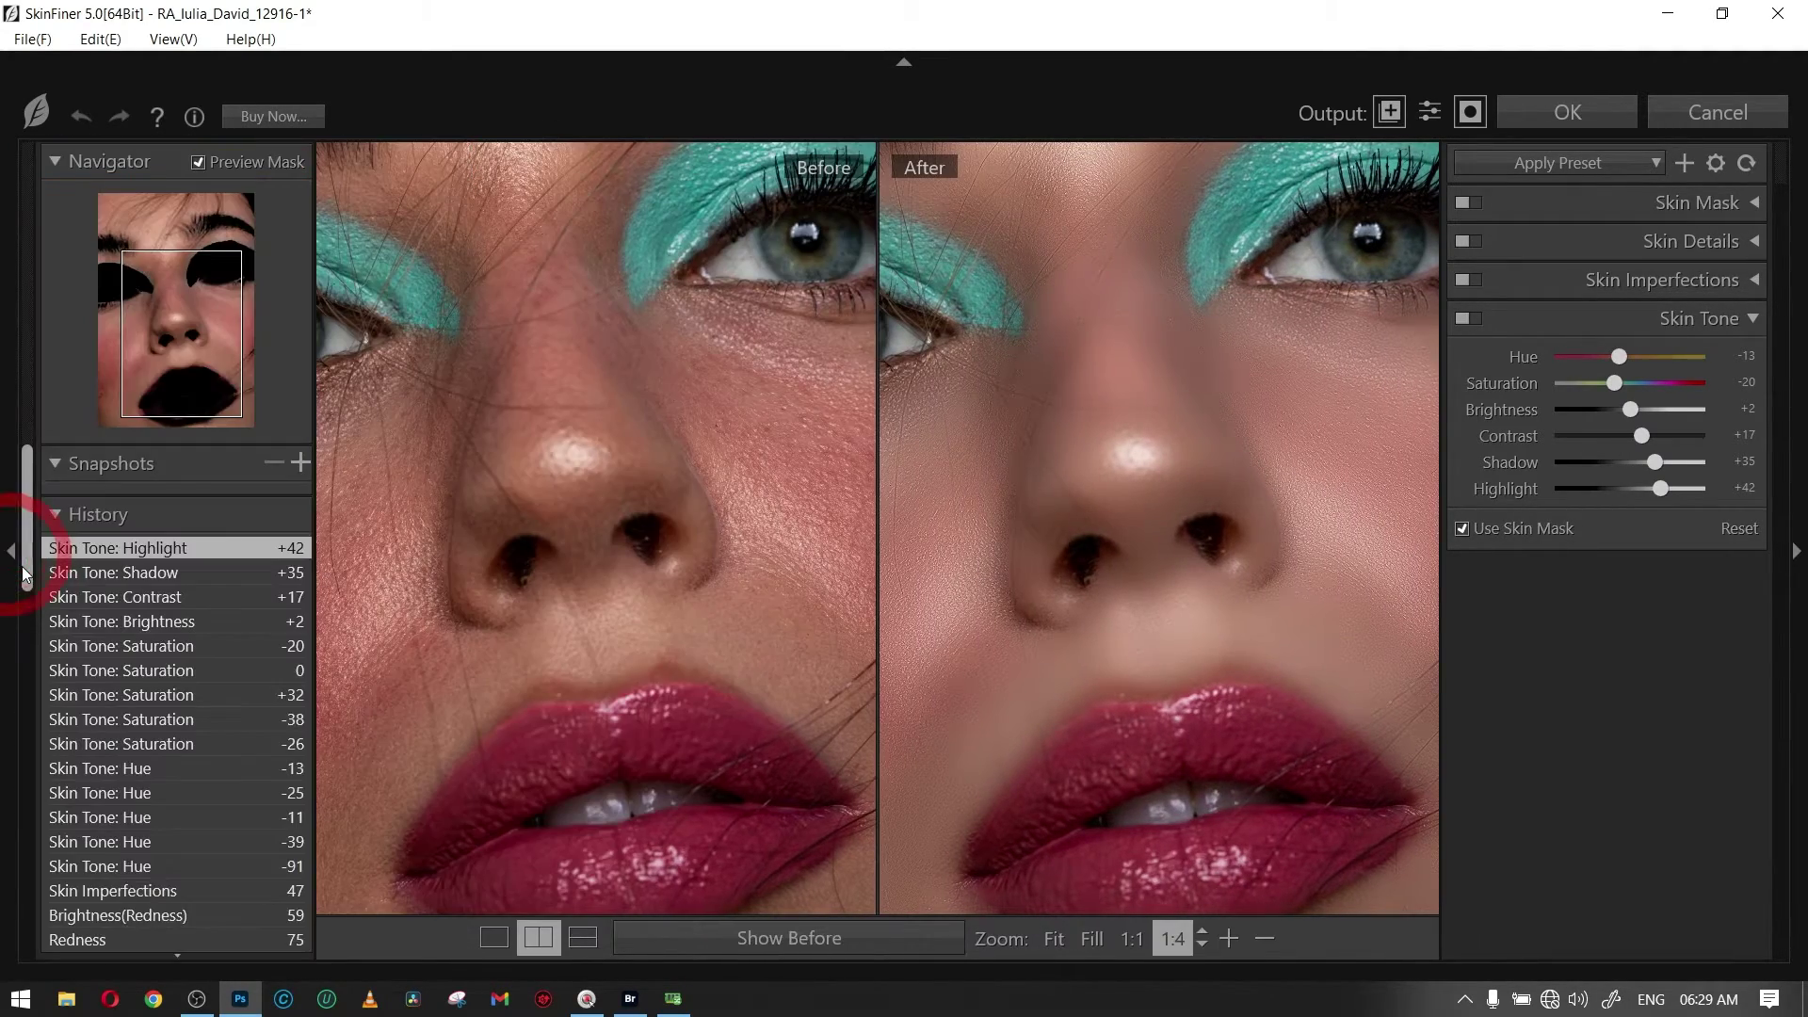
click(13, 552)
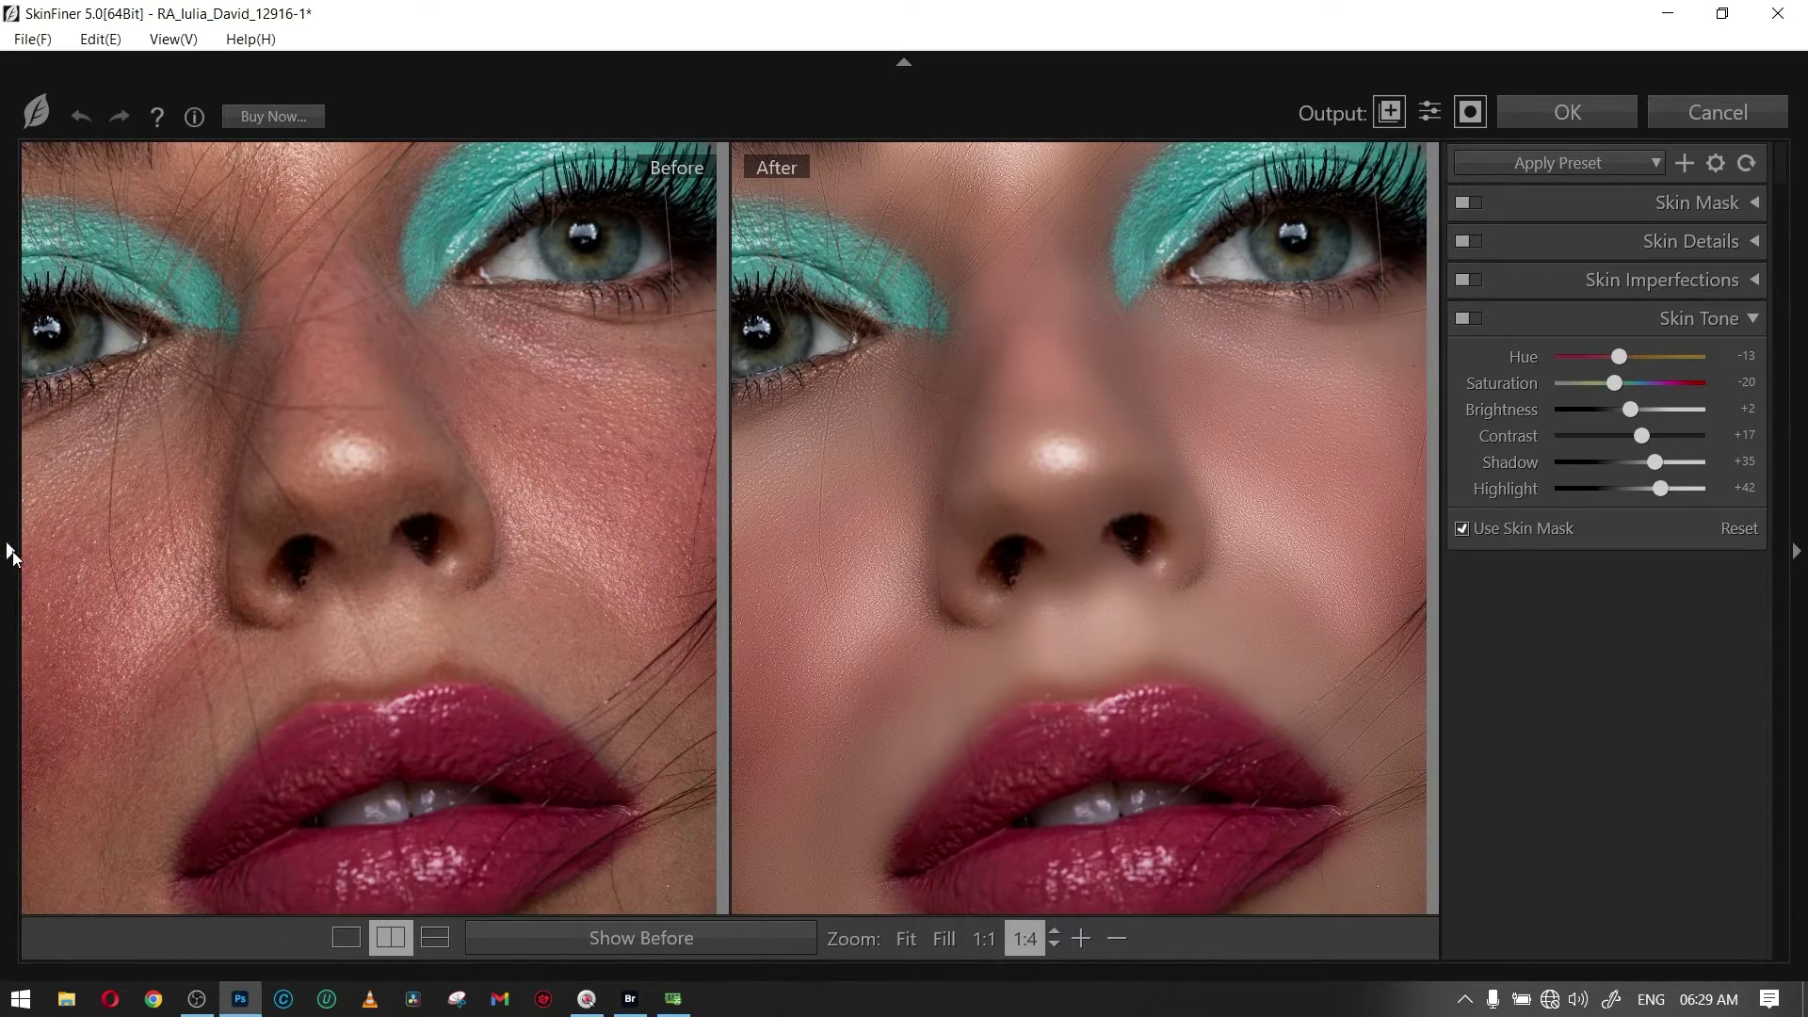
click(13, 552)
click(905, 65)
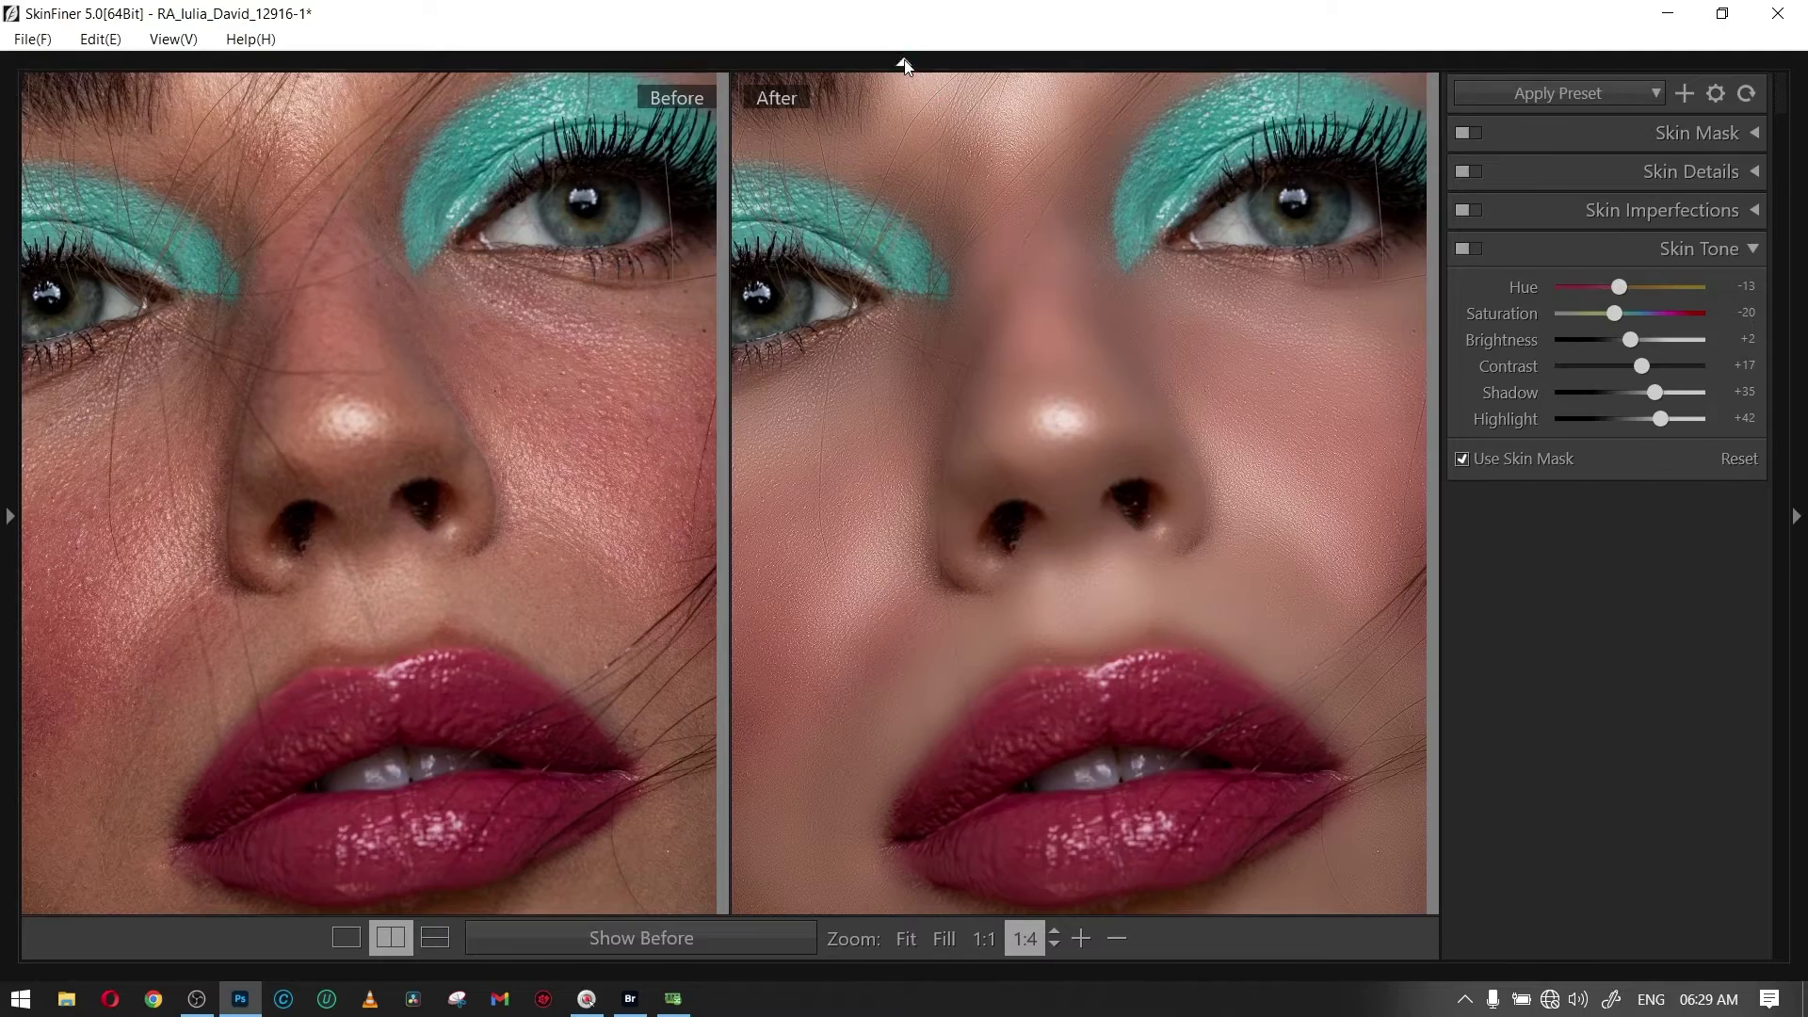
click(904, 62)
click(904, 62)
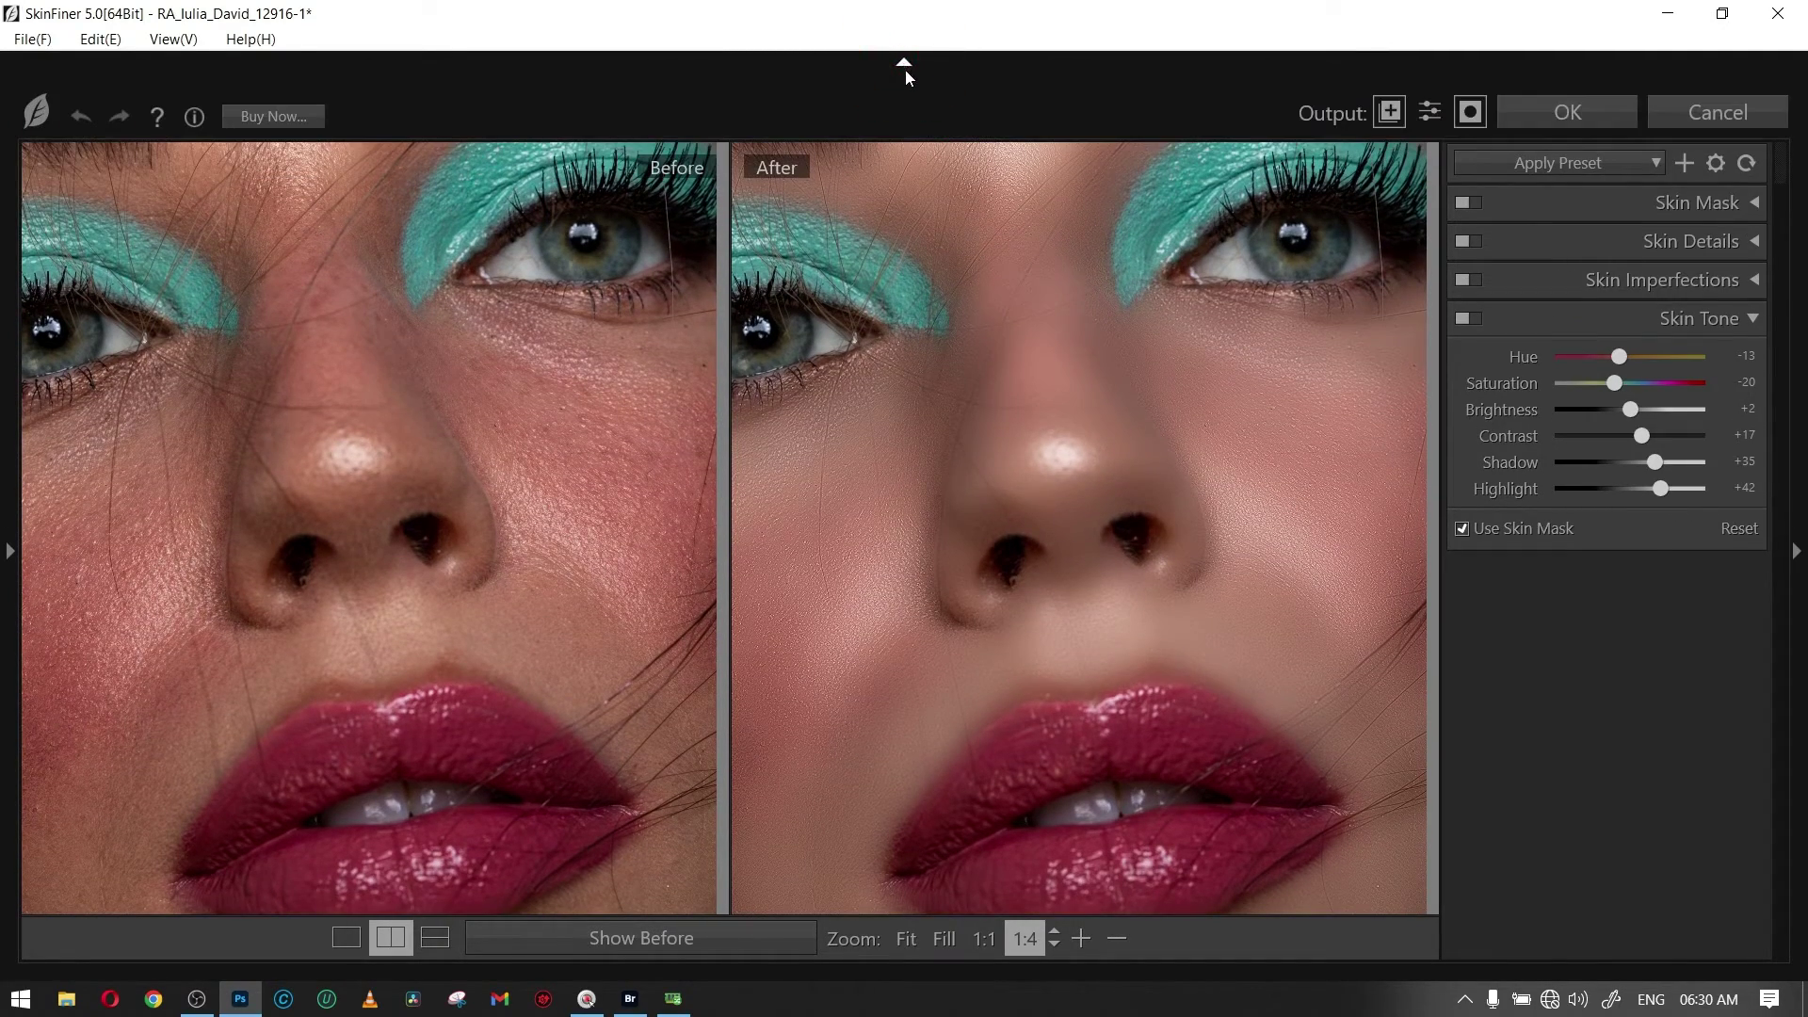
click(904, 64)
click(904, 65)
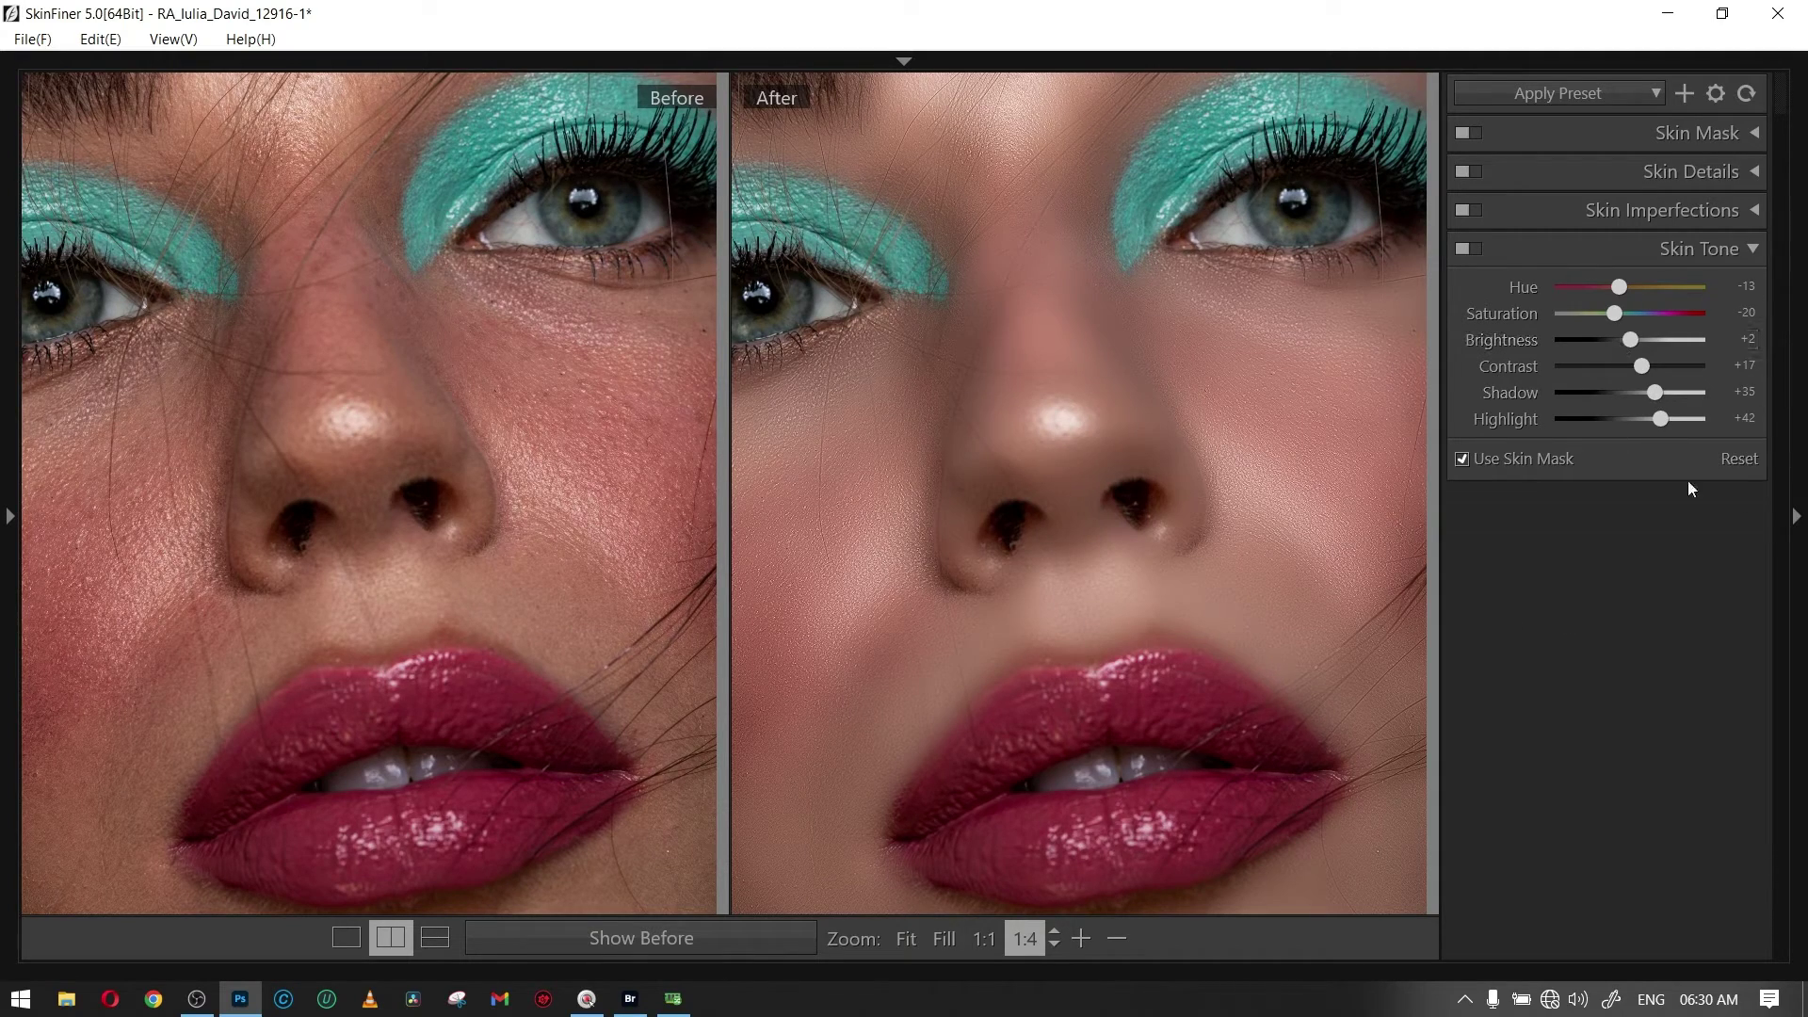
click(1797, 520)
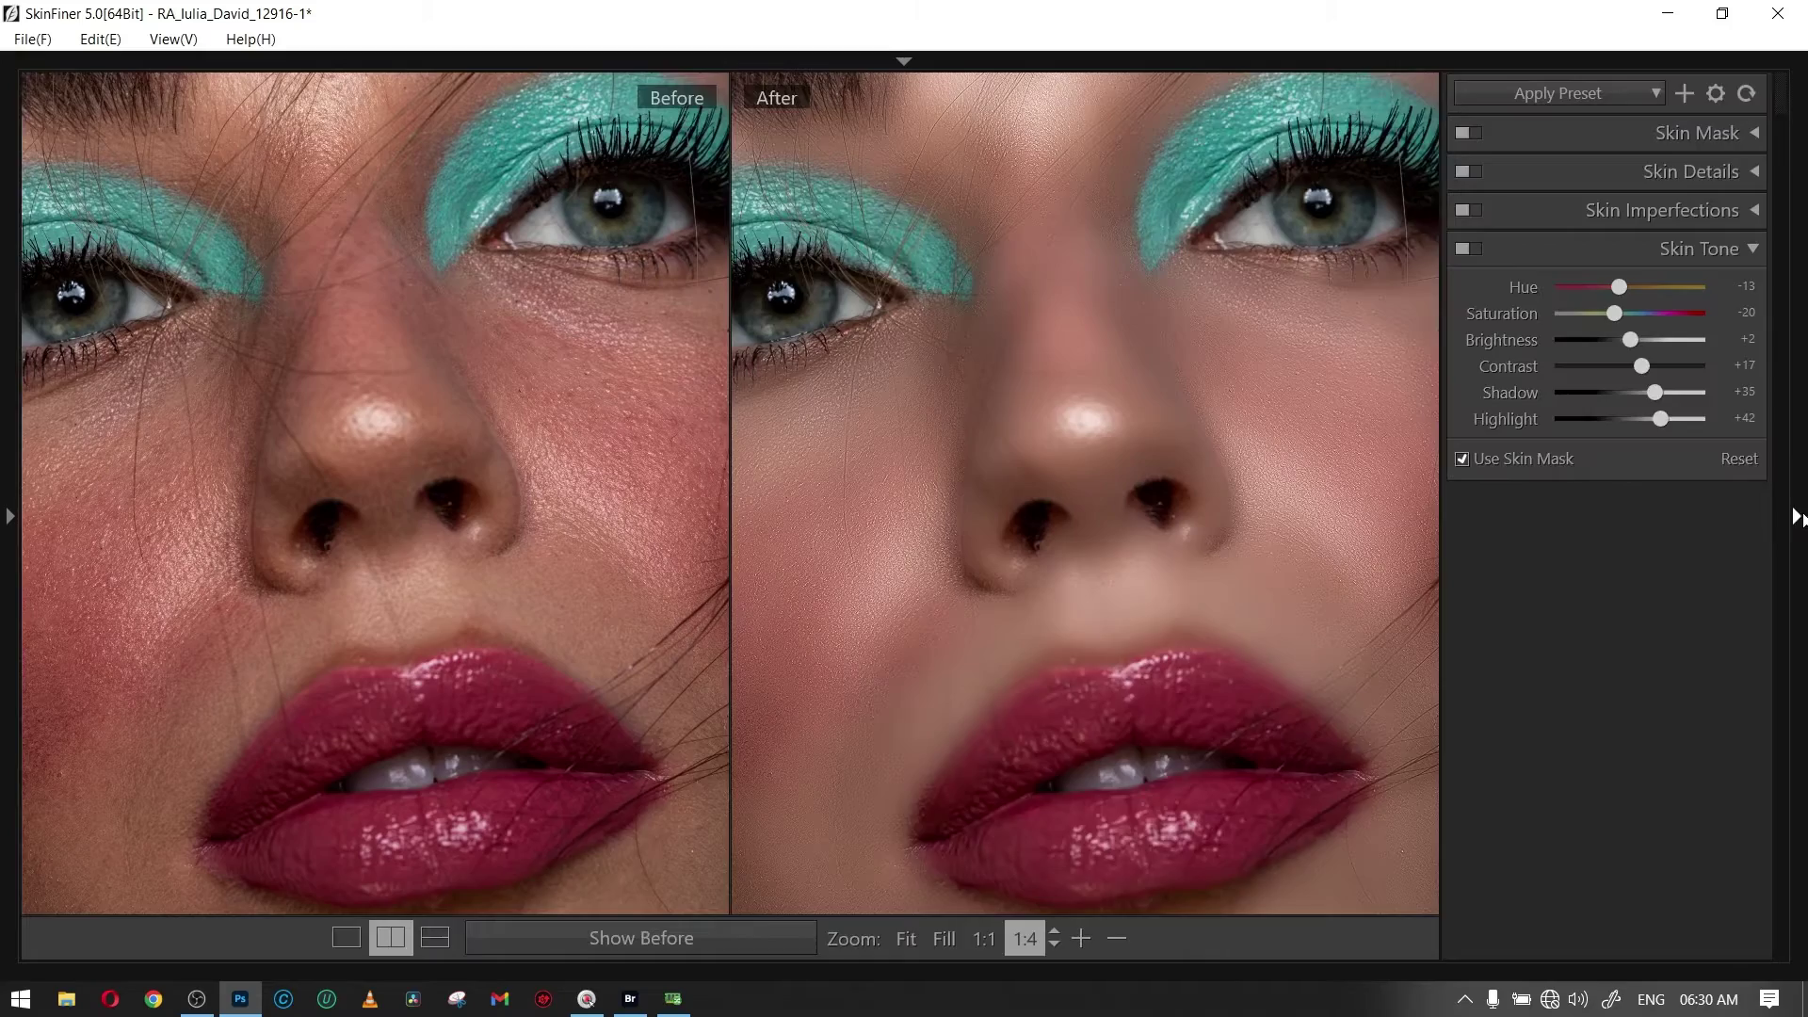
click(1797, 518)
Check the eyes, forehead, lips and cheeks, then accept the retouch with OK.
mouse_move(1404, 459)
mouse_down()
mouse_move(1337, 639)
mouse_move(1346, 392)
mouse_up()
drag(1421, 447, 1413, 717)
drag(1372, 517, 1360, 327)
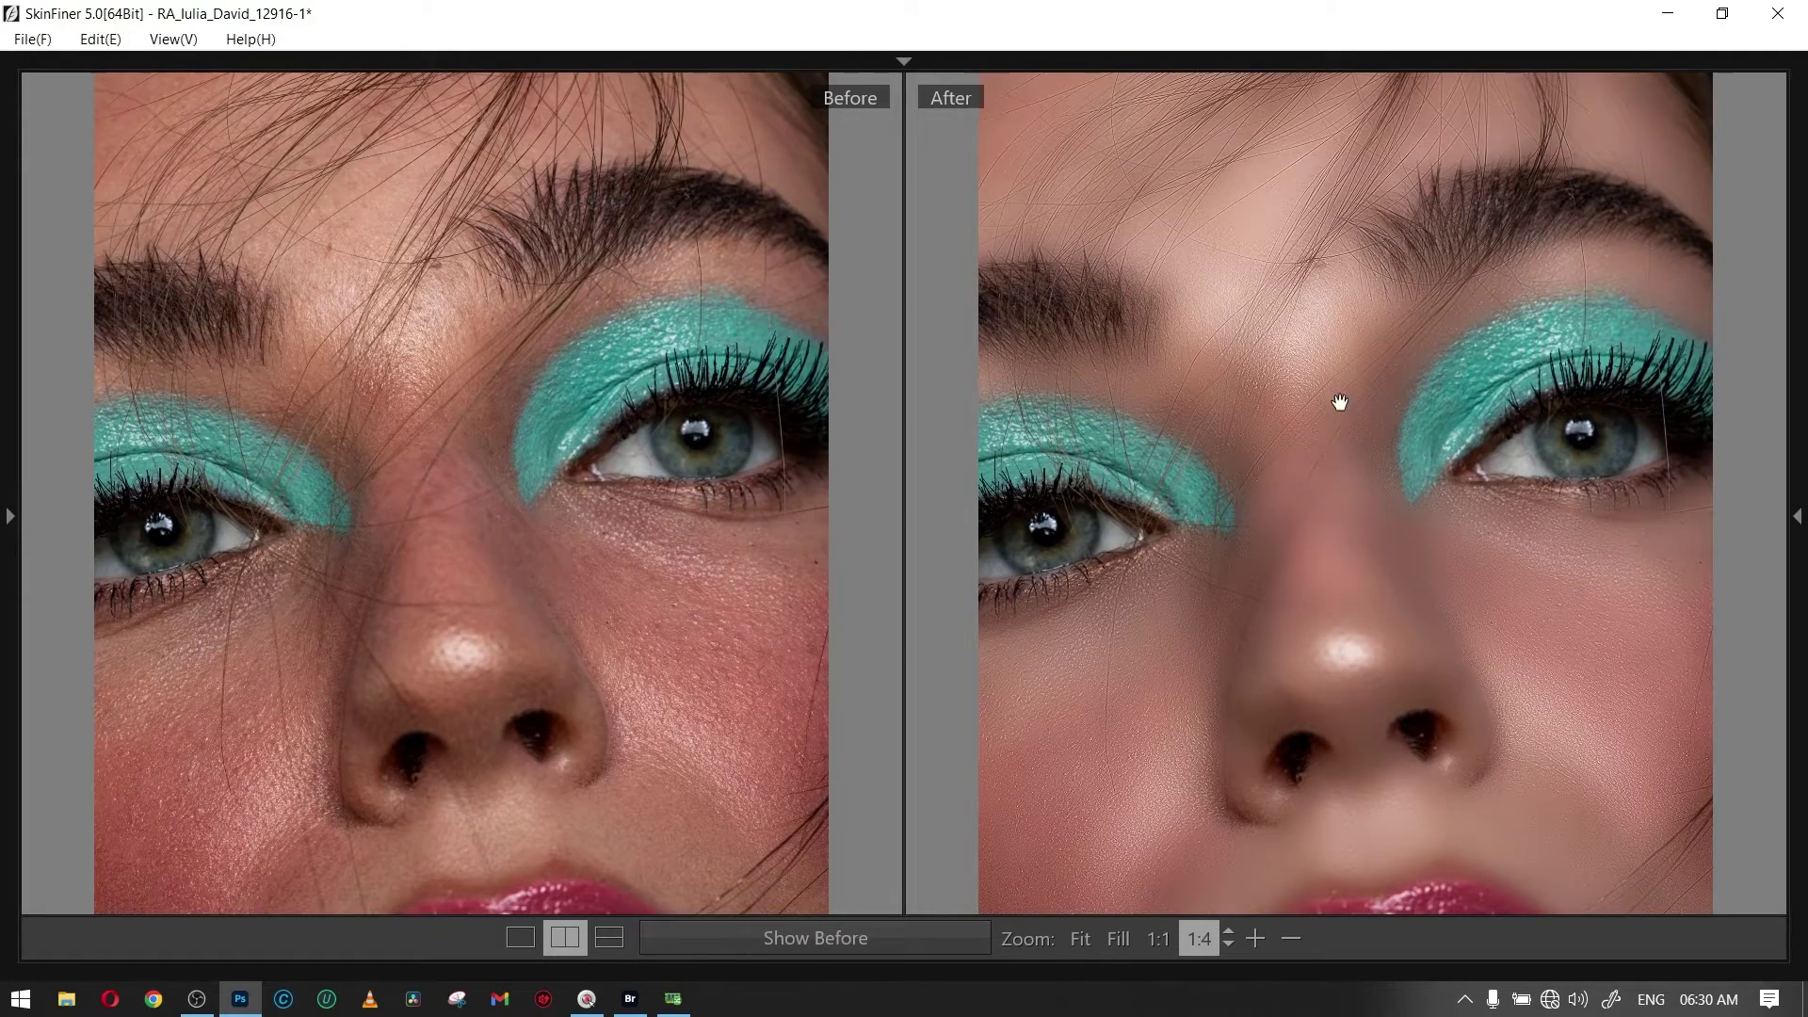
drag(1340, 402, 1347, 169)
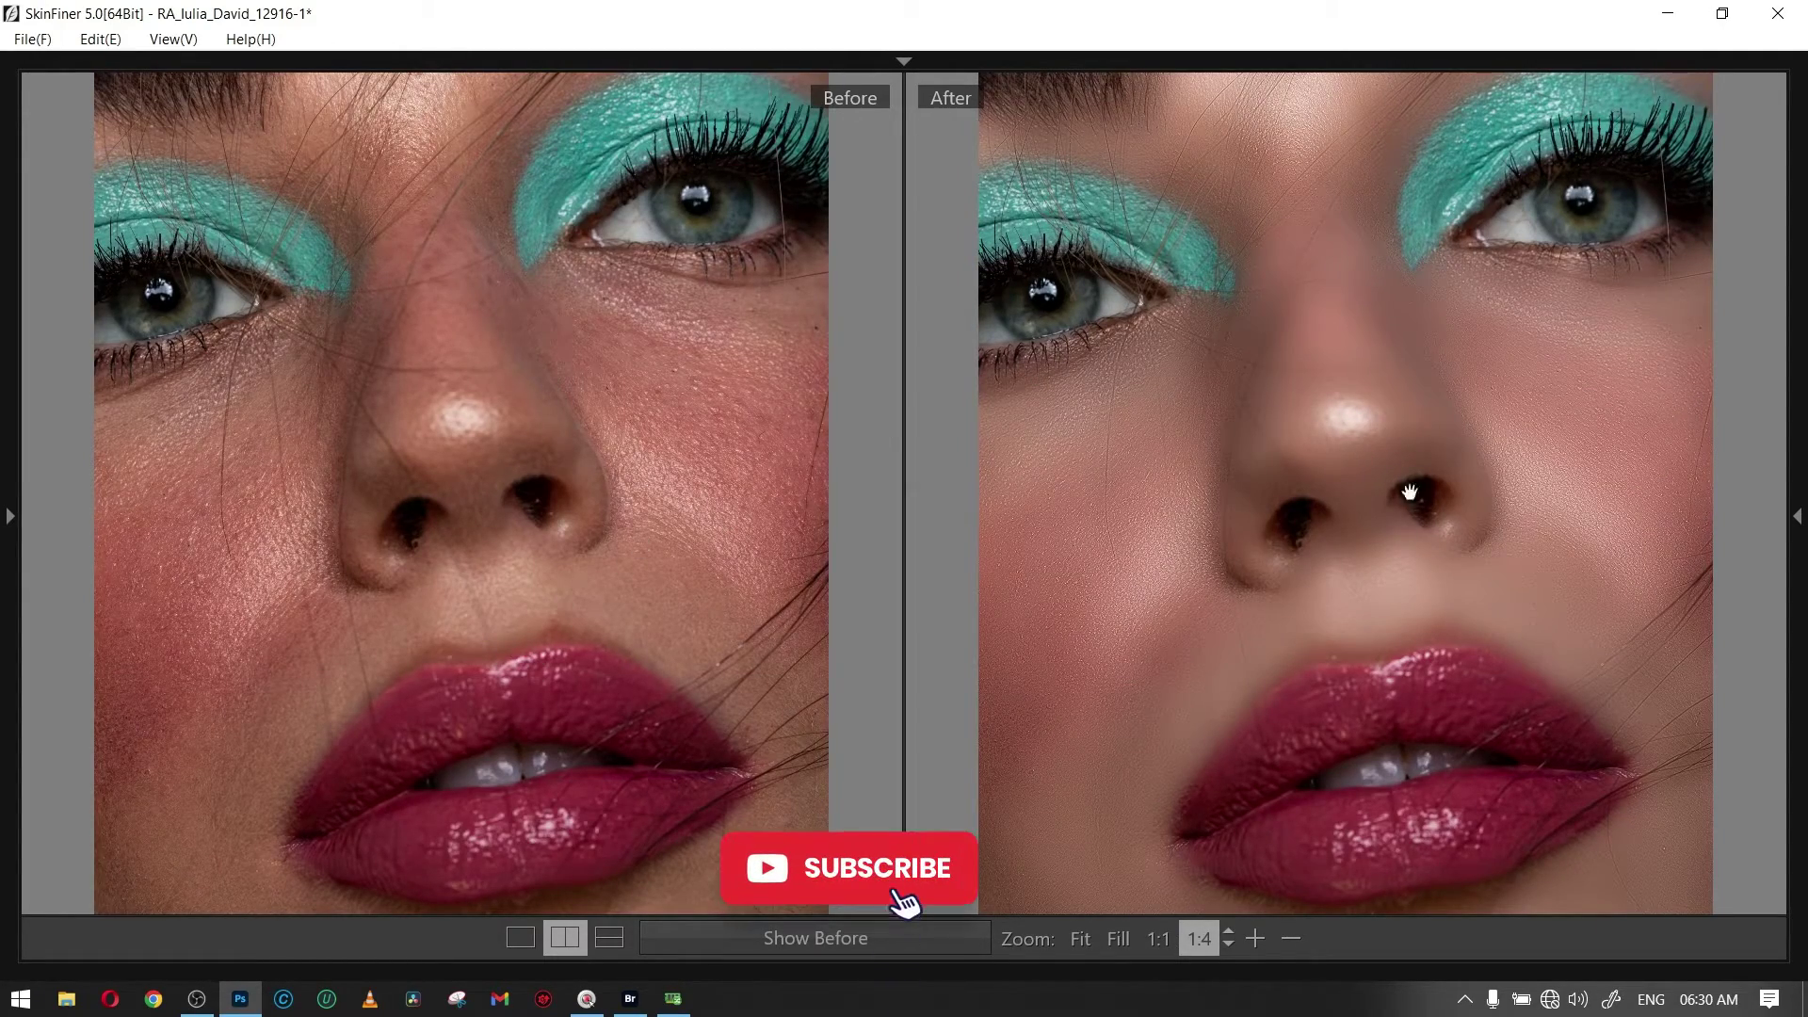
click(1798, 513)
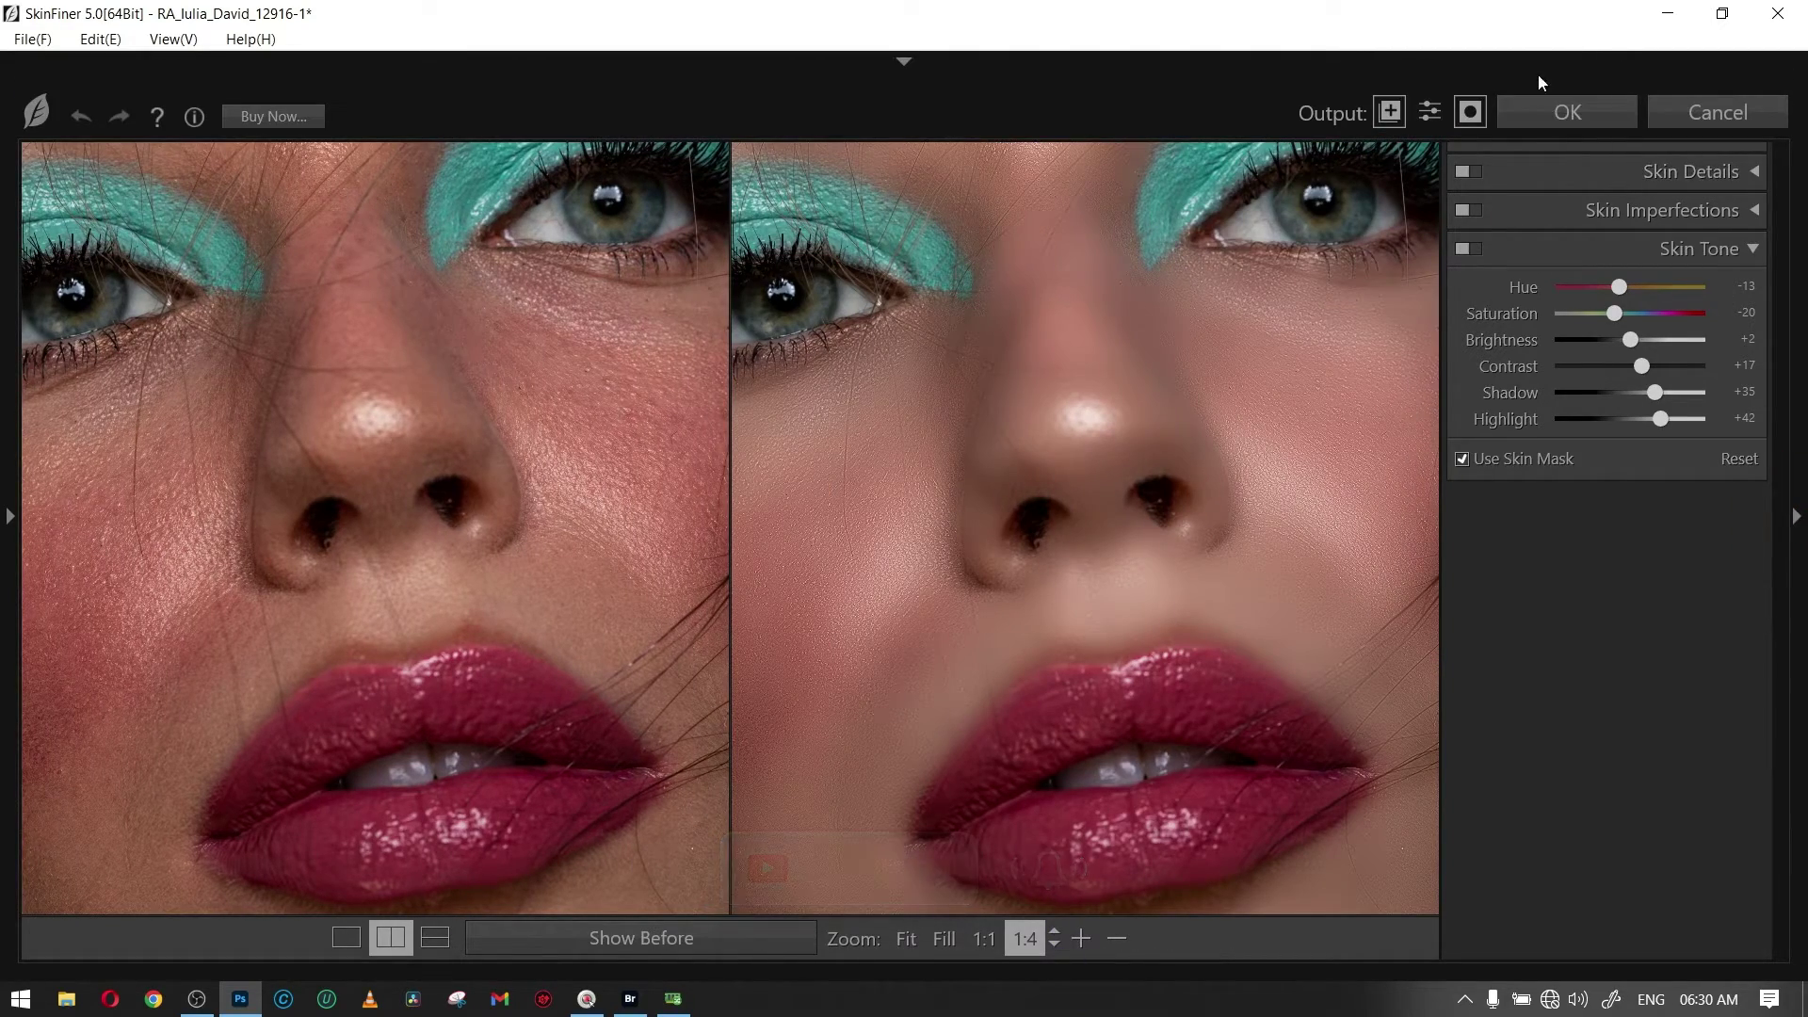
click(1571, 113)
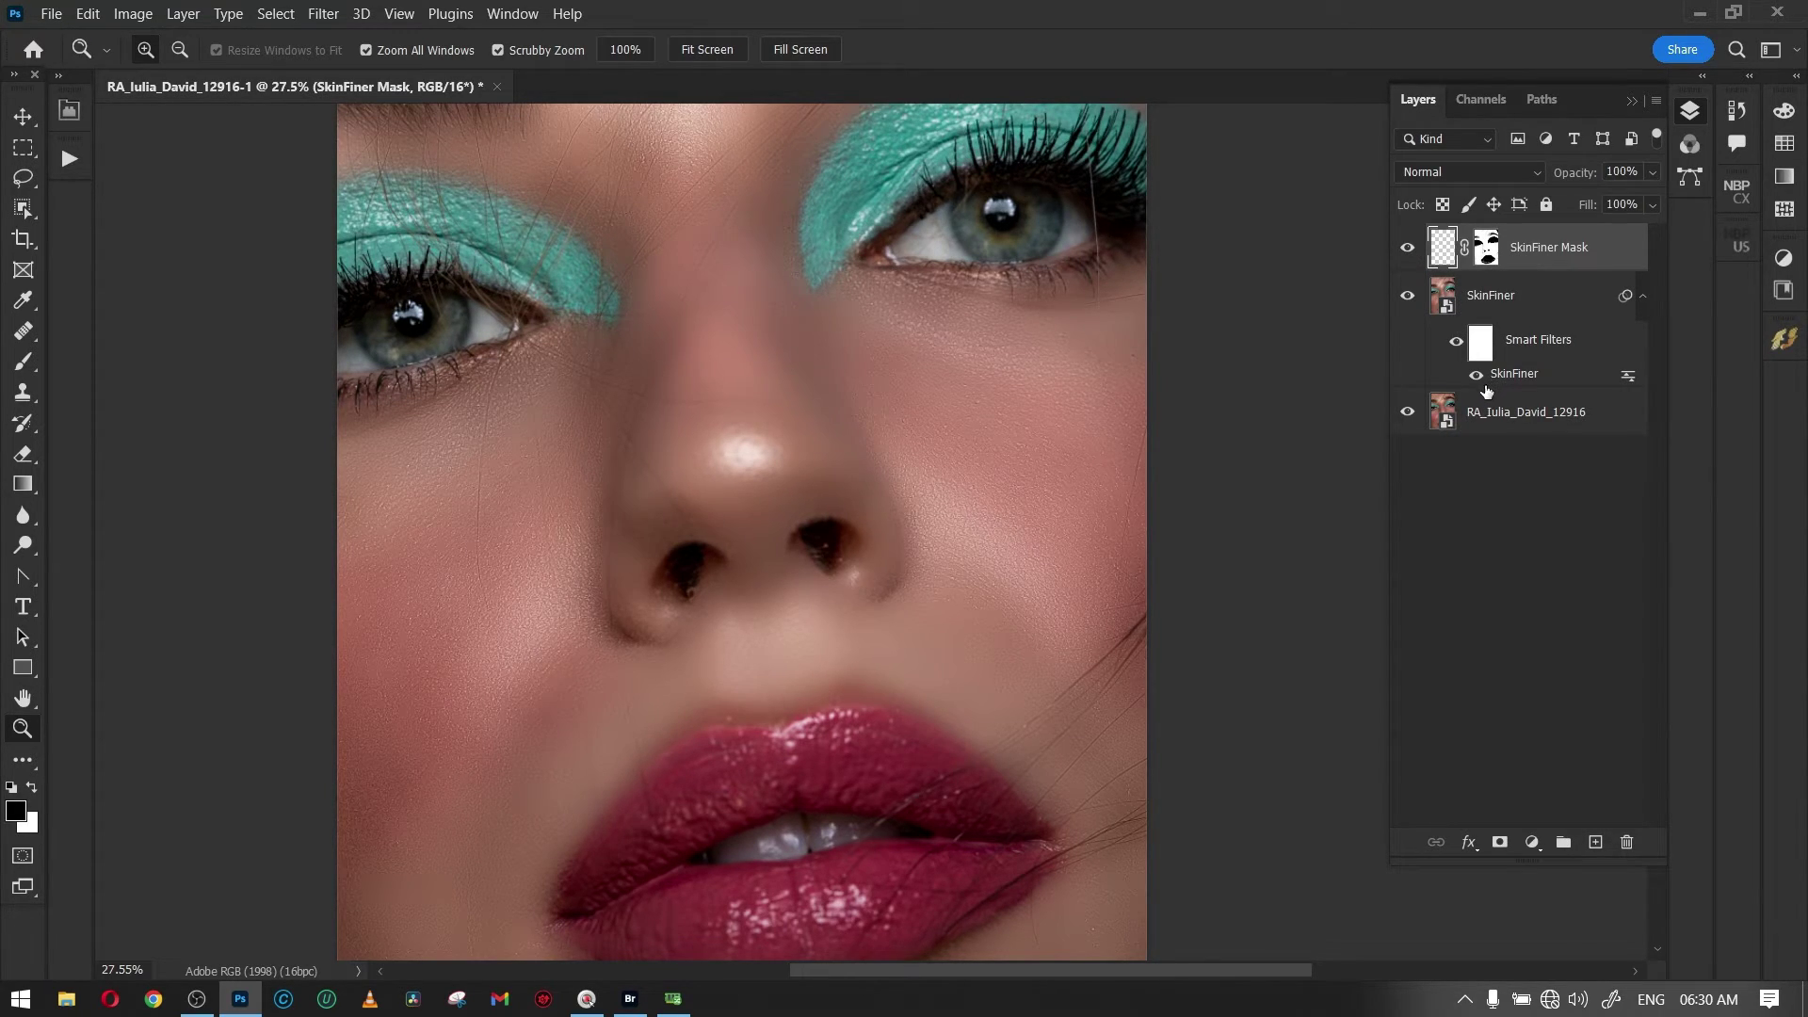
Inspect the original photo and SkinFiner layers, then open the SkinFiner smart filter's blending options.
click(1447, 424)
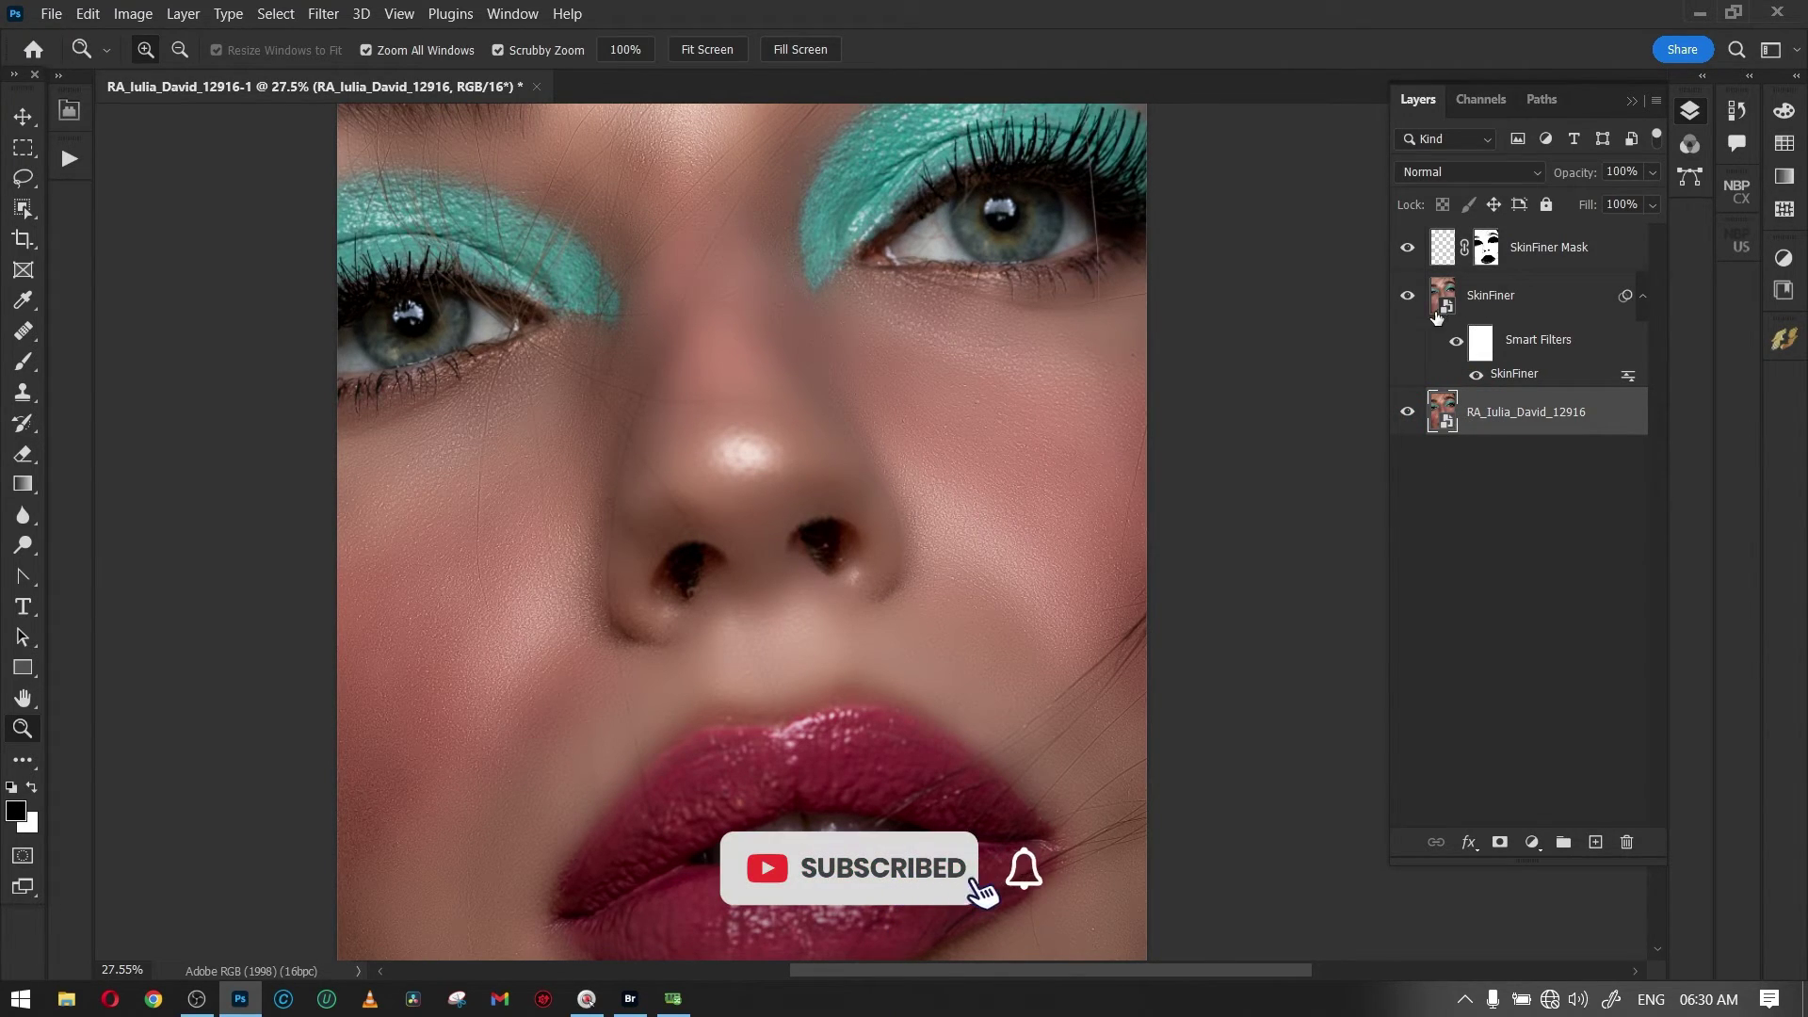
click(1443, 298)
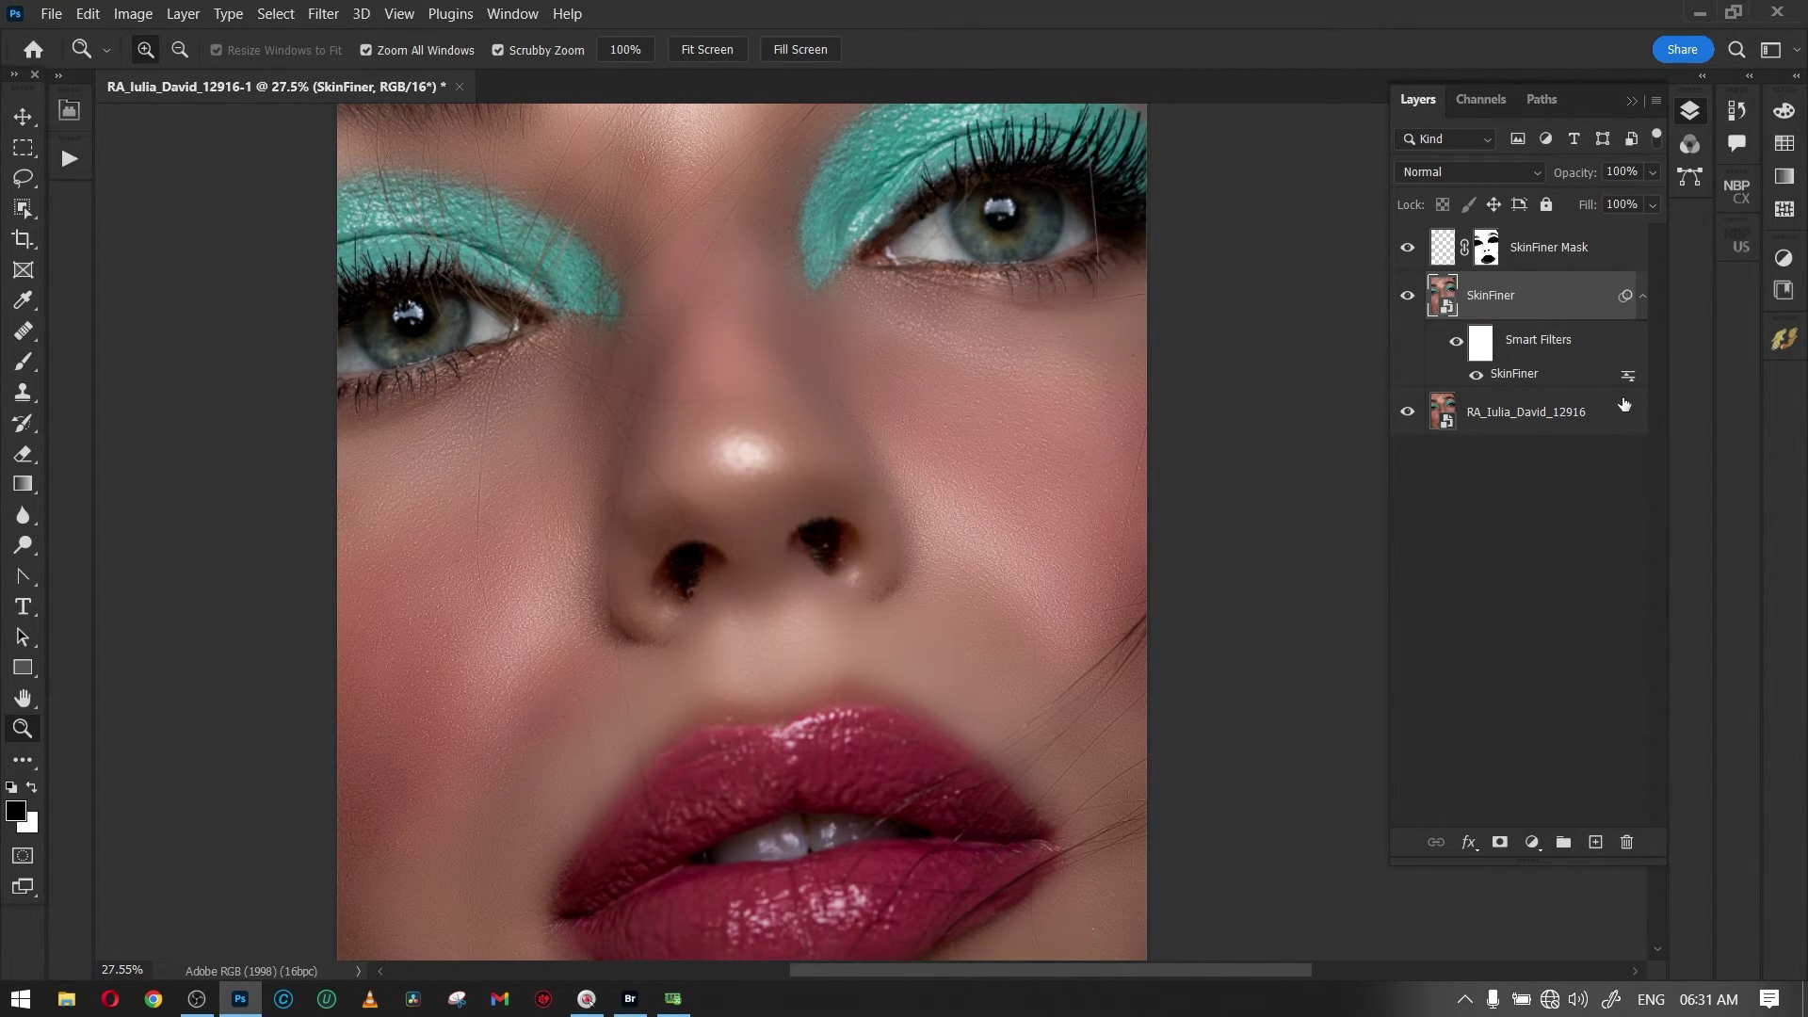
click(1630, 379)
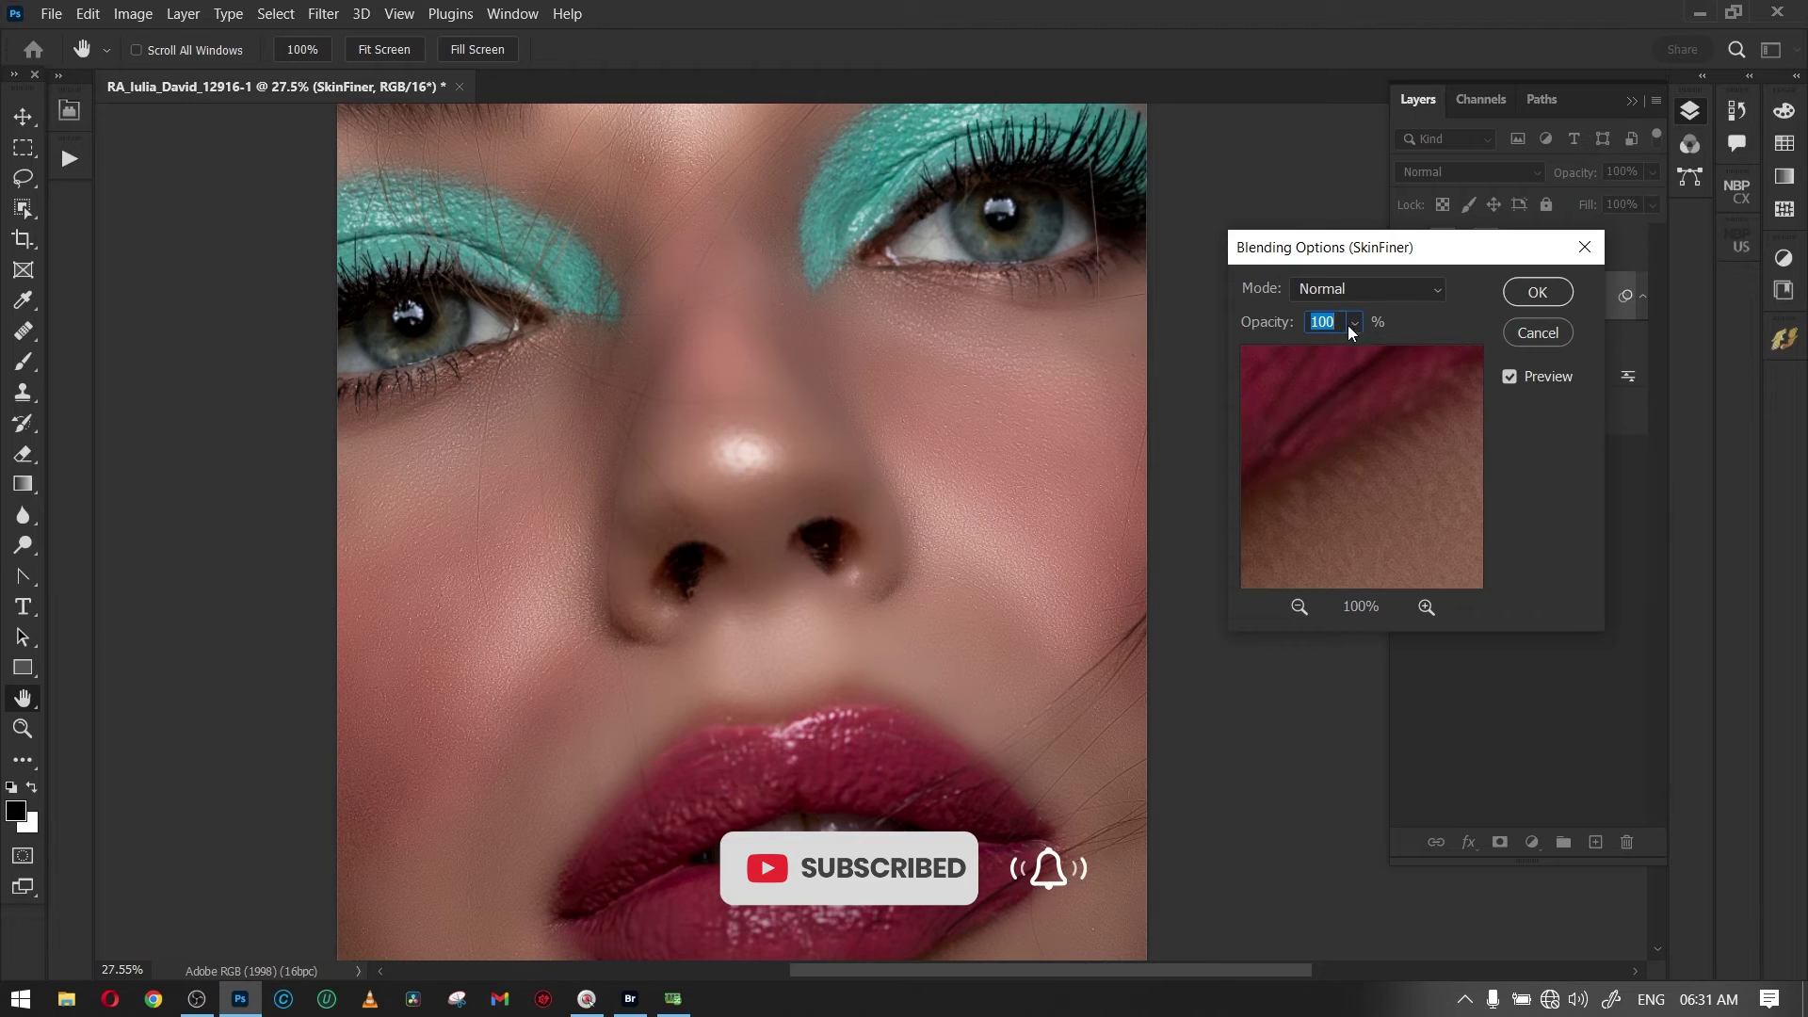
Lower the SkinFiner smart filter's opacity to 65% and confirm it.
click(1354, 322)
mouse_move(1284, 355)
mouse_down()
mouse_move(1335, 366)
mouse_move(1320, 366)
mouse_up()
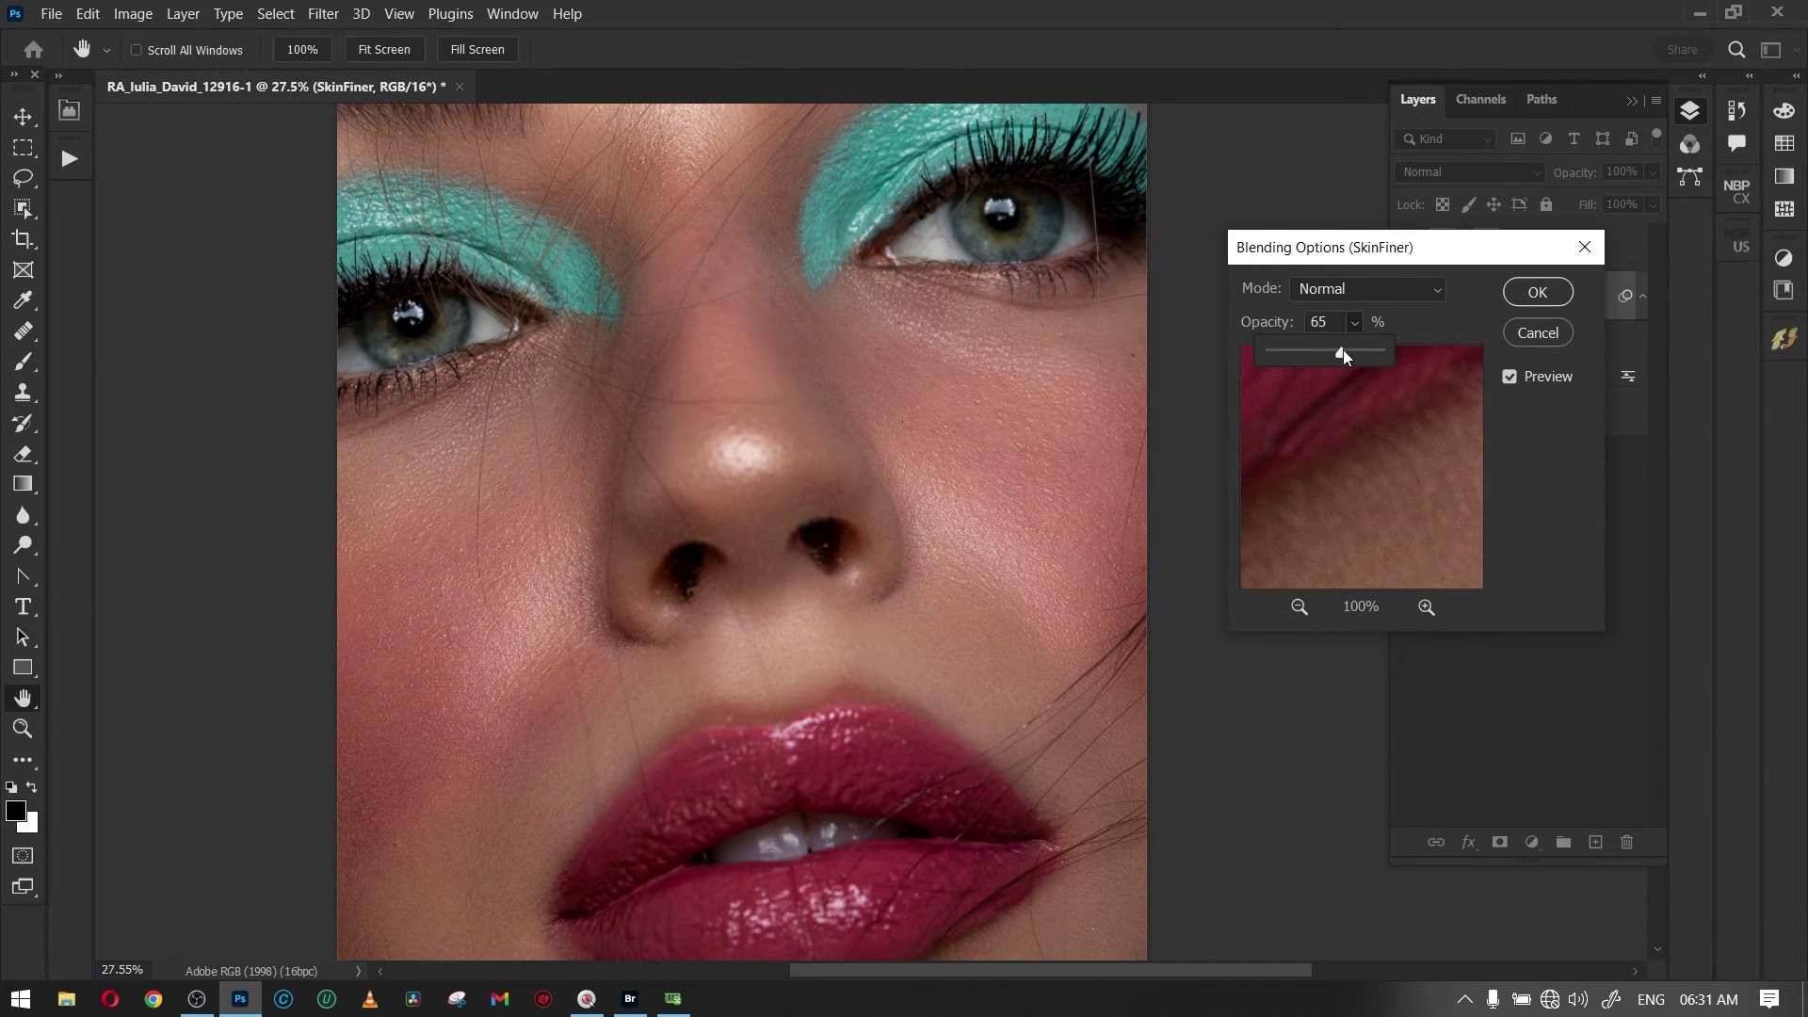
key(Return)
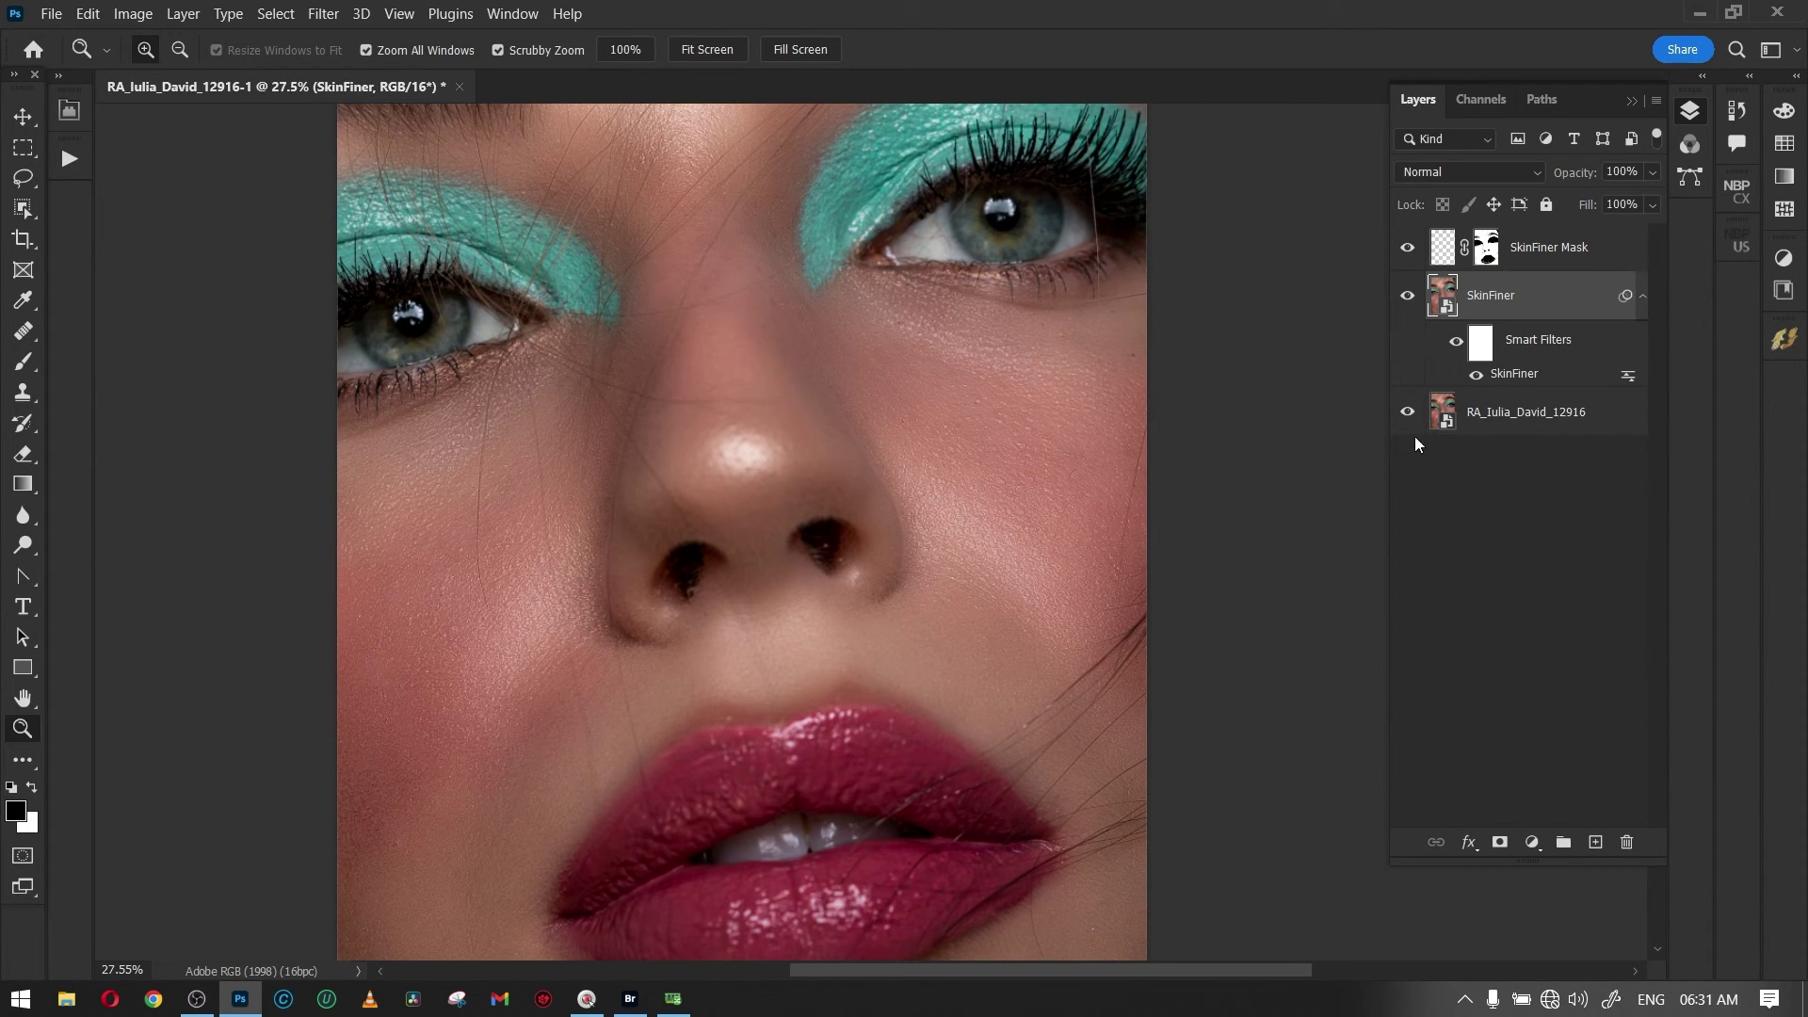
alt+click(1408, 414)
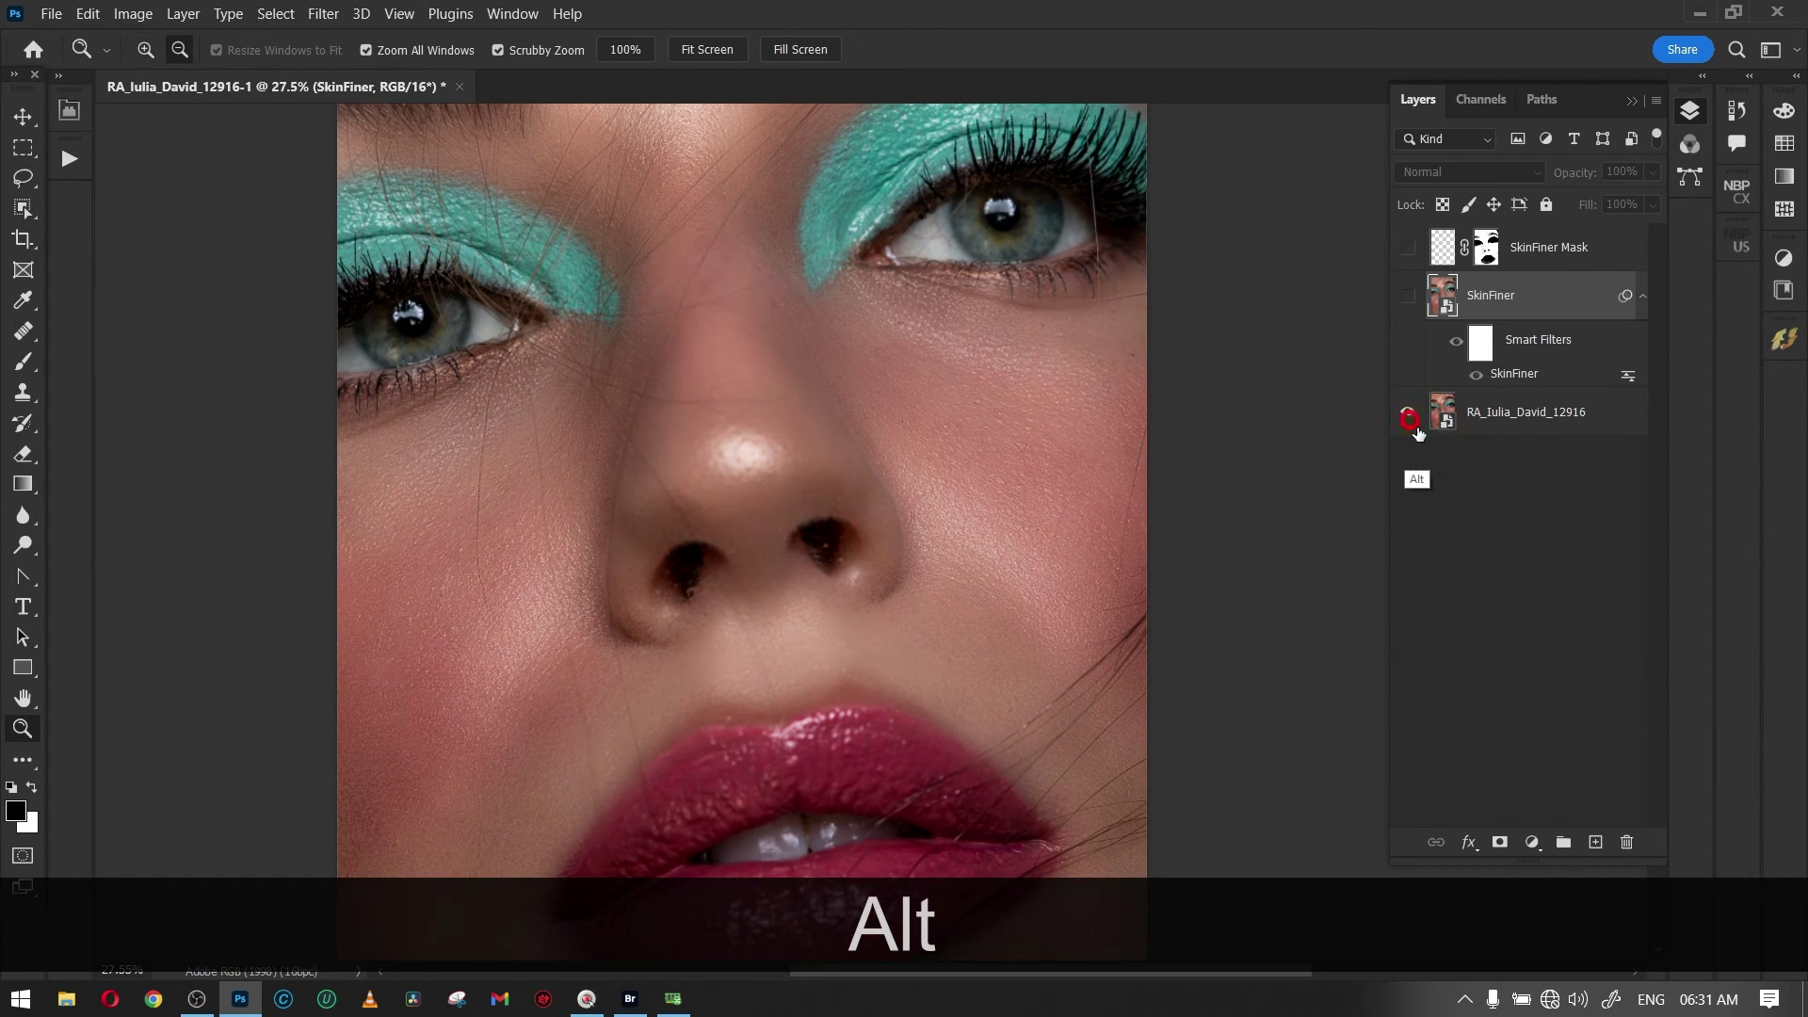
alt+click(1408, 414)
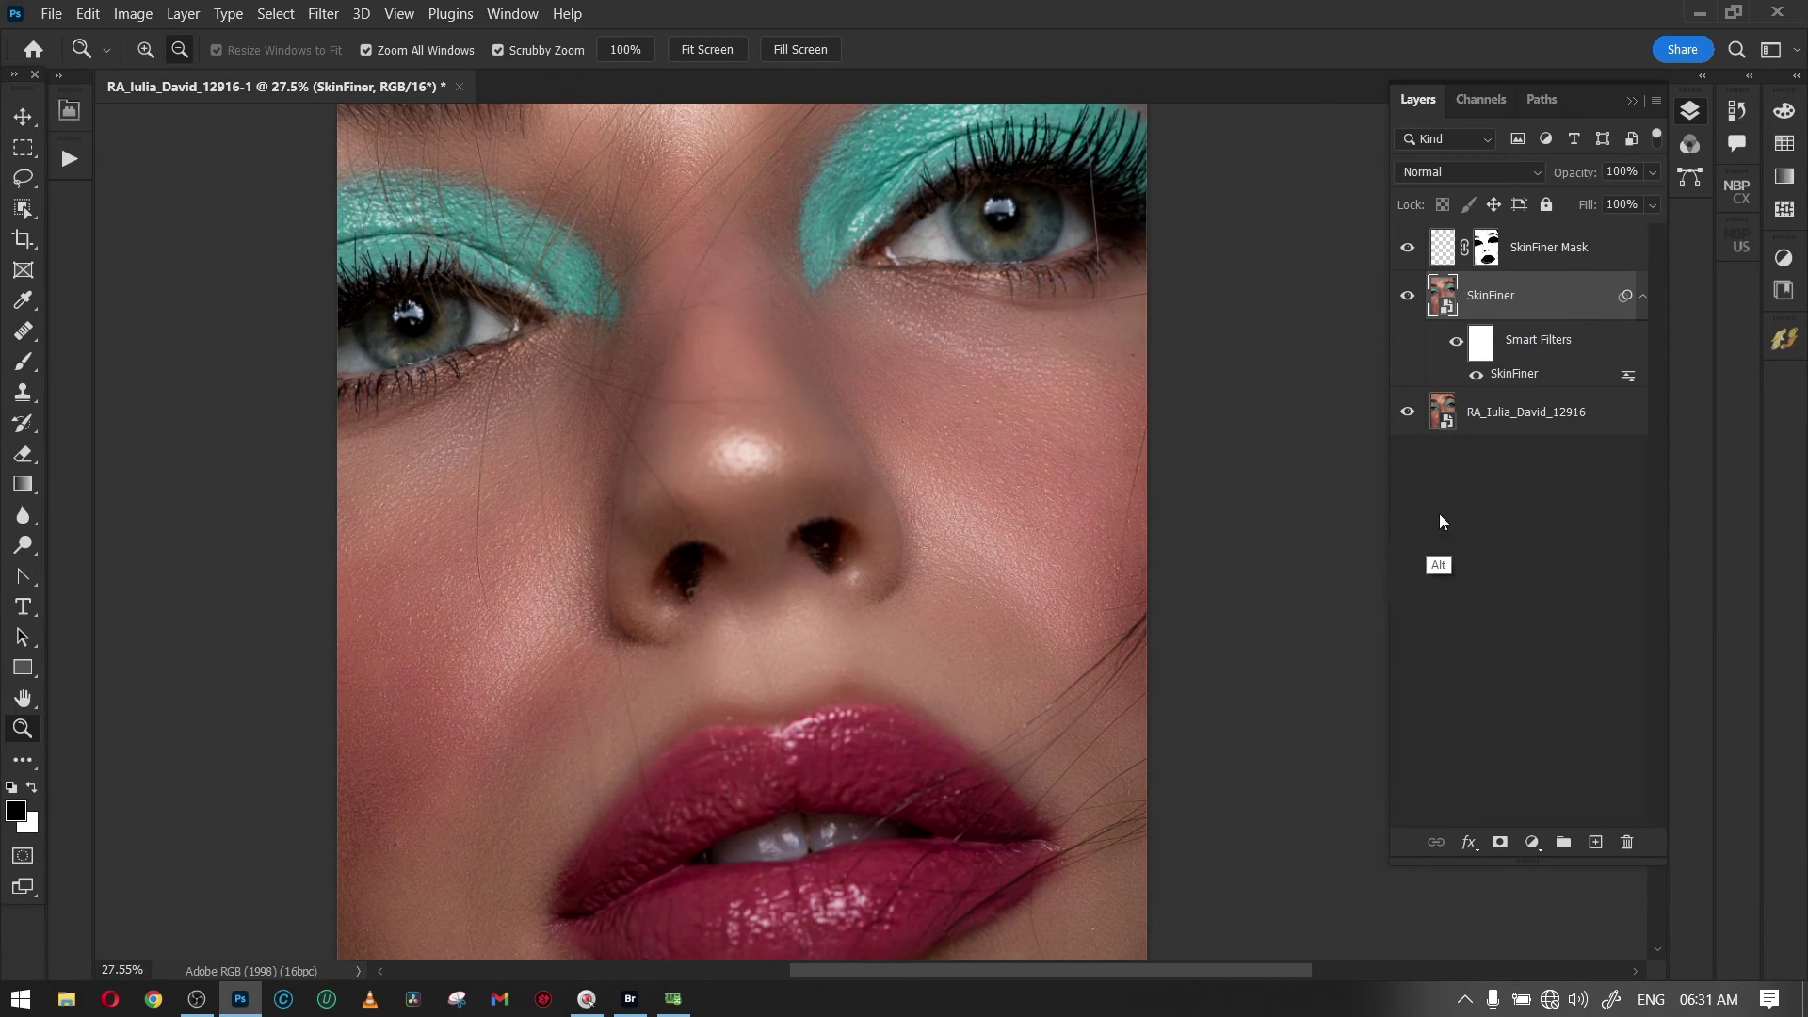